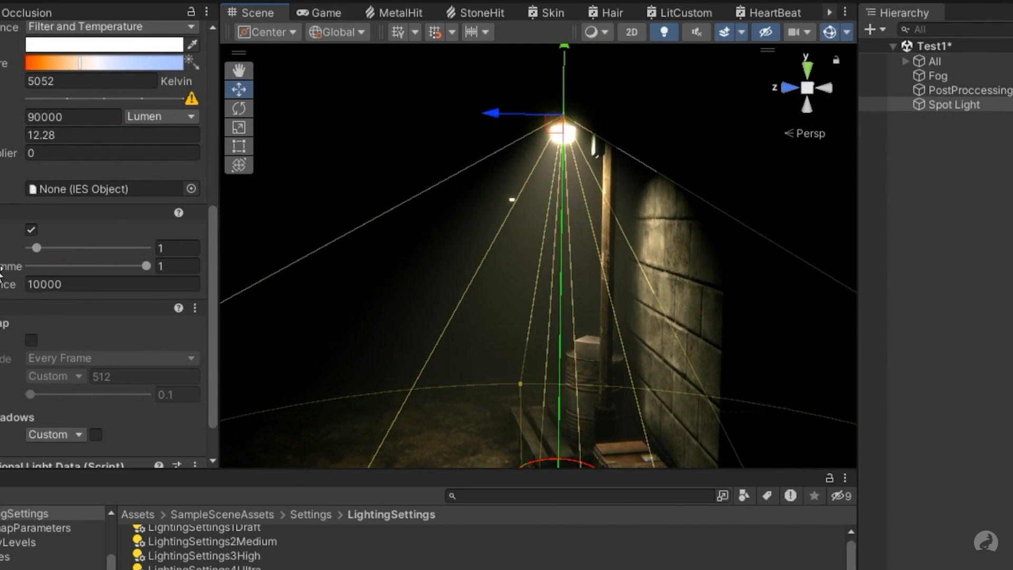
# Switch the spot light's shadow map on and back off
pyautogui.scroll(-2, 17, 257)
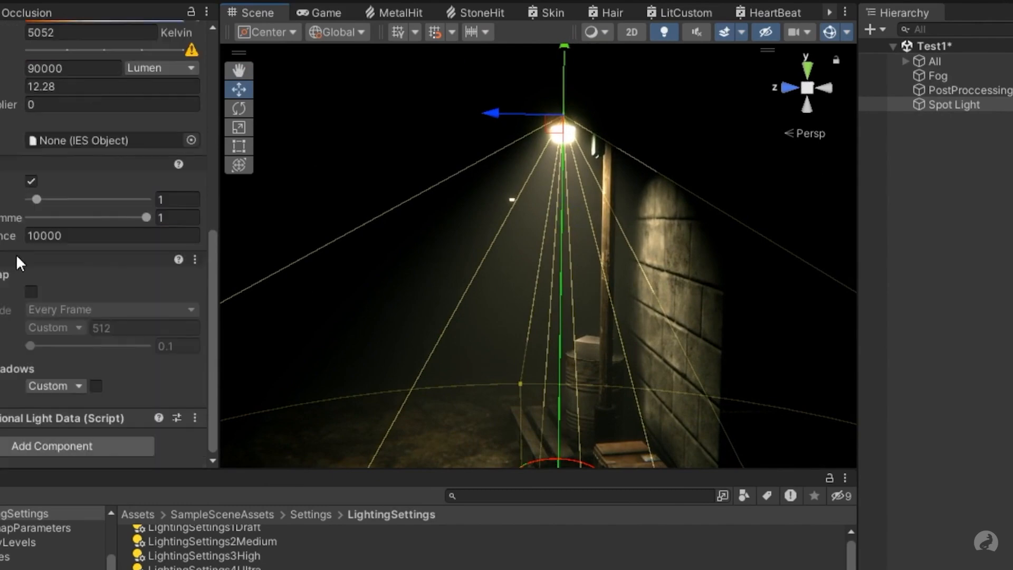
pyautogui.click(31, 291)
pyautogui.click(30, 290)
# Examine the local volumetric fog settings of Fog and the volume overrides of PostProccessingVolume
pyautogui.moveTo(475, 317); pyautogui.dragTo(570, 299, button='right')
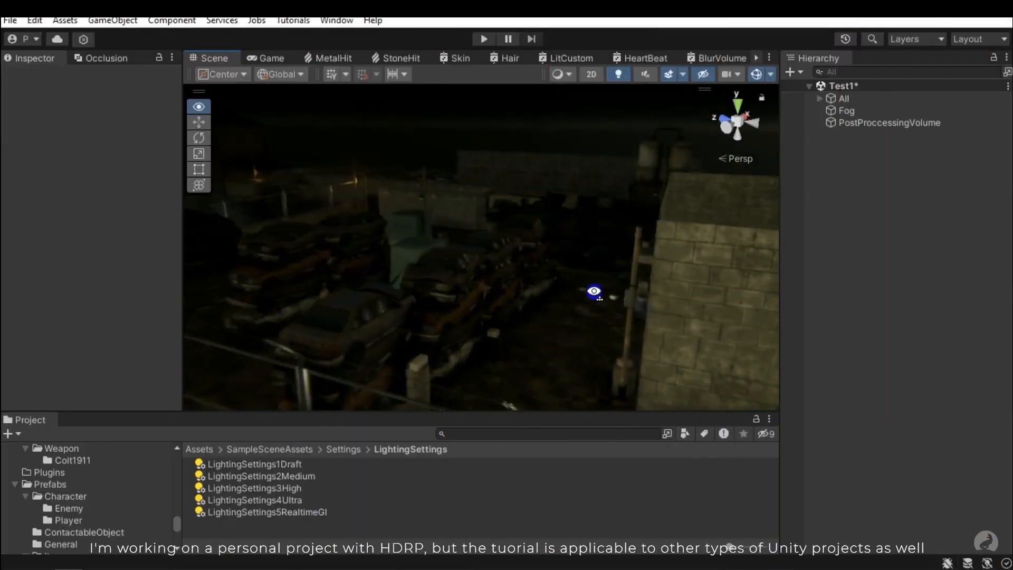
pyautogui.moveTo(594, 292); pyautogui.dragTo(657, 217, button='right')
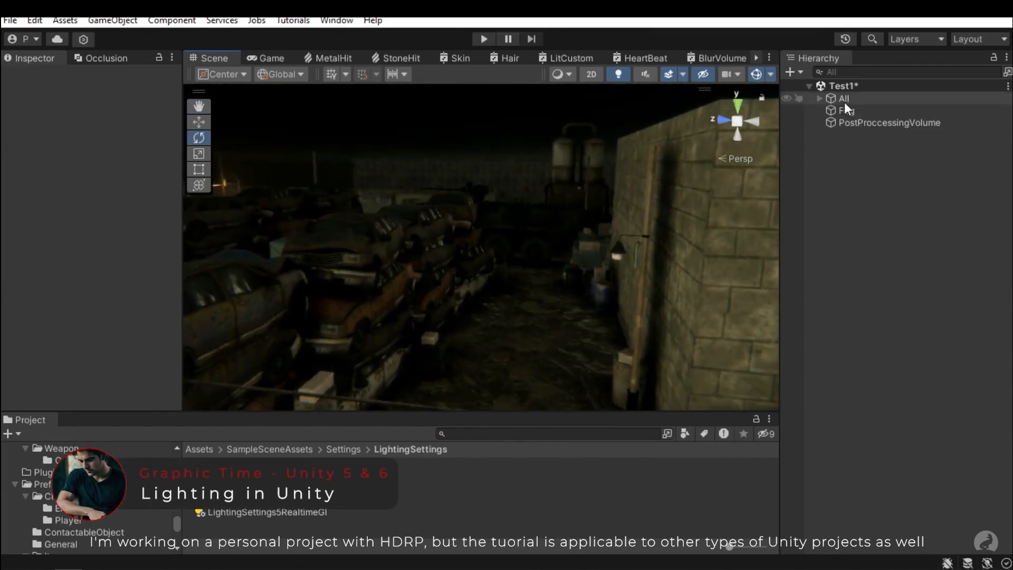
pyautogui.click(853, 112)
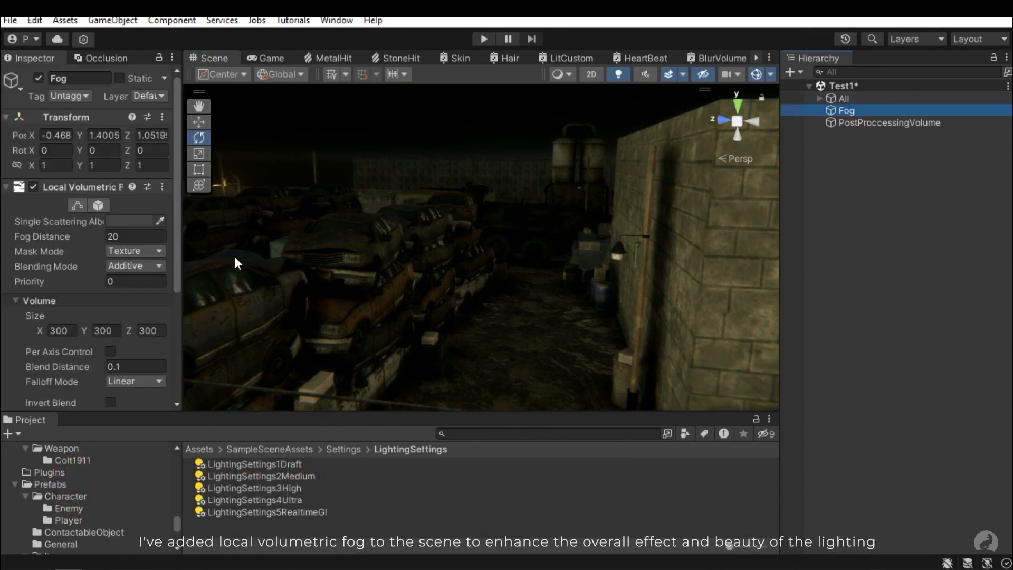
pyautogui.scroll(-5, 122, 269)
pyautogui.scroll(5, 129, 269)
pyautogui.click(884, 121)
pyautogui.scroll(-10, 105, 221)
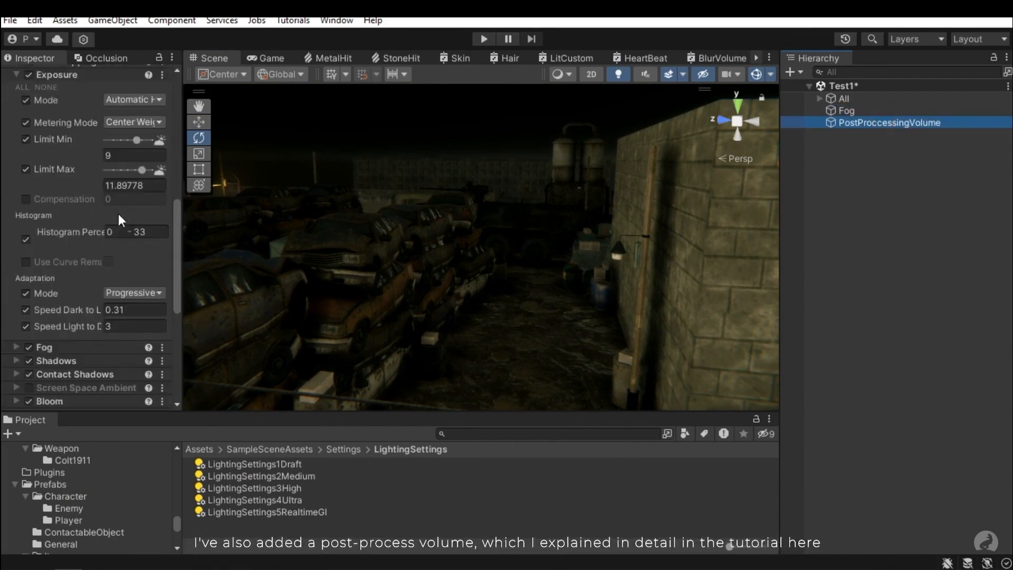
pyautogui.scroll(4, 116, 221)
pyautogui.scroll(8, 113, 224)
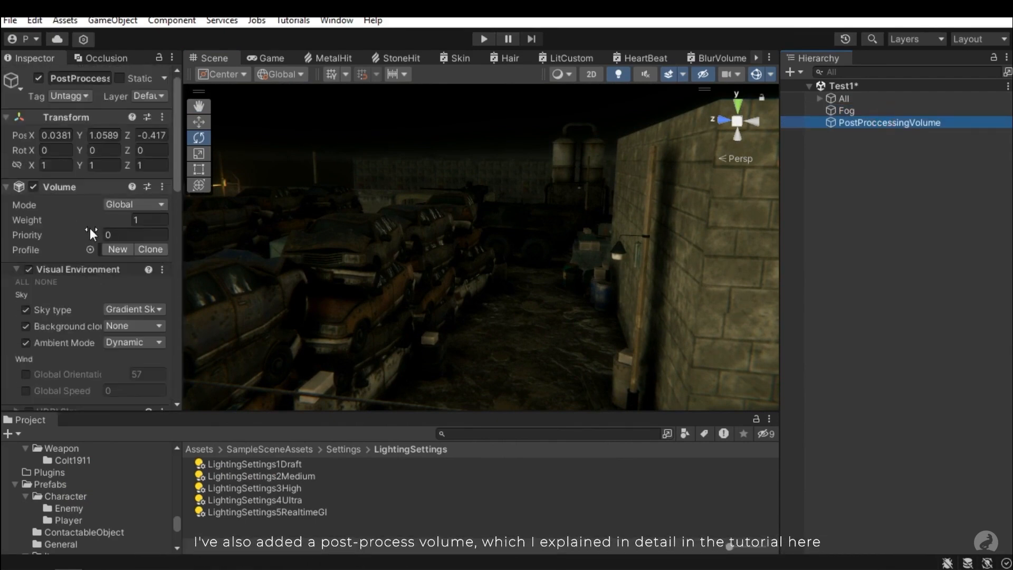
pyautogui.click(475, 113)
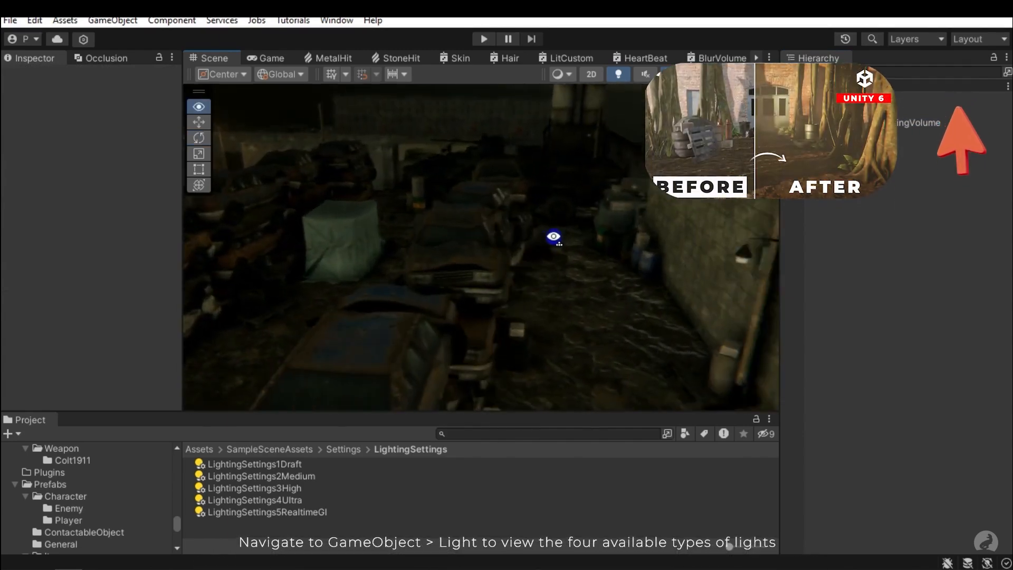
# Add a directional light to the scene
pyautogui.click(127, 22)
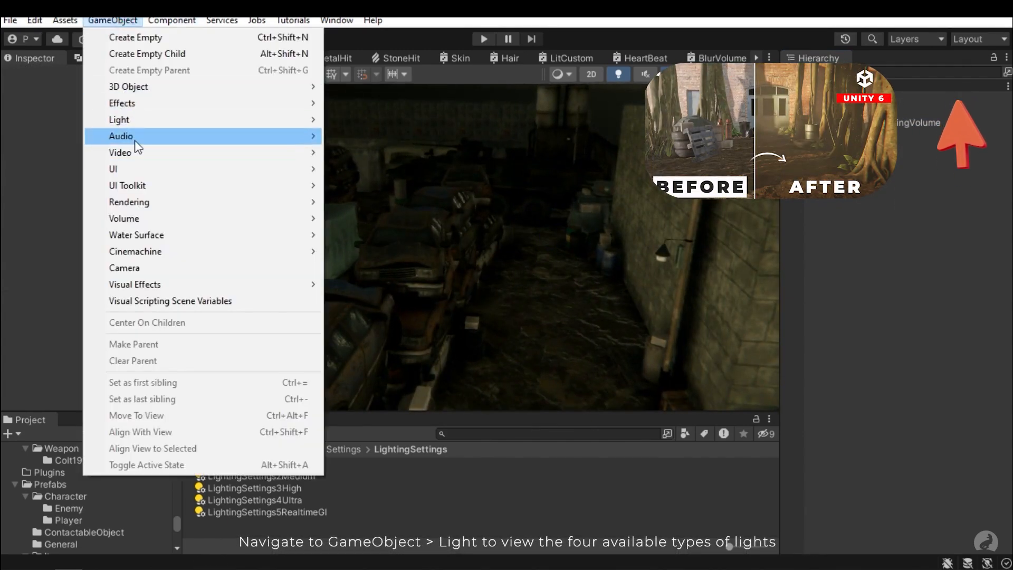
pyautogui.moveTo(184, 119)
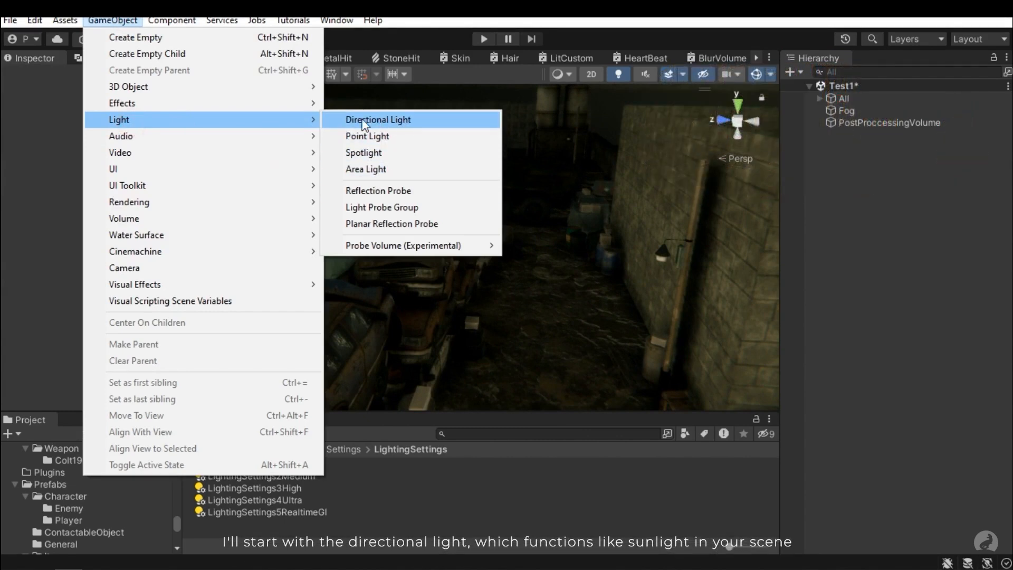
pyautogui.click(397, 119)
pyautogui.moveTo(558, 240); pyautogui.dragTo(474, 164, button='right')
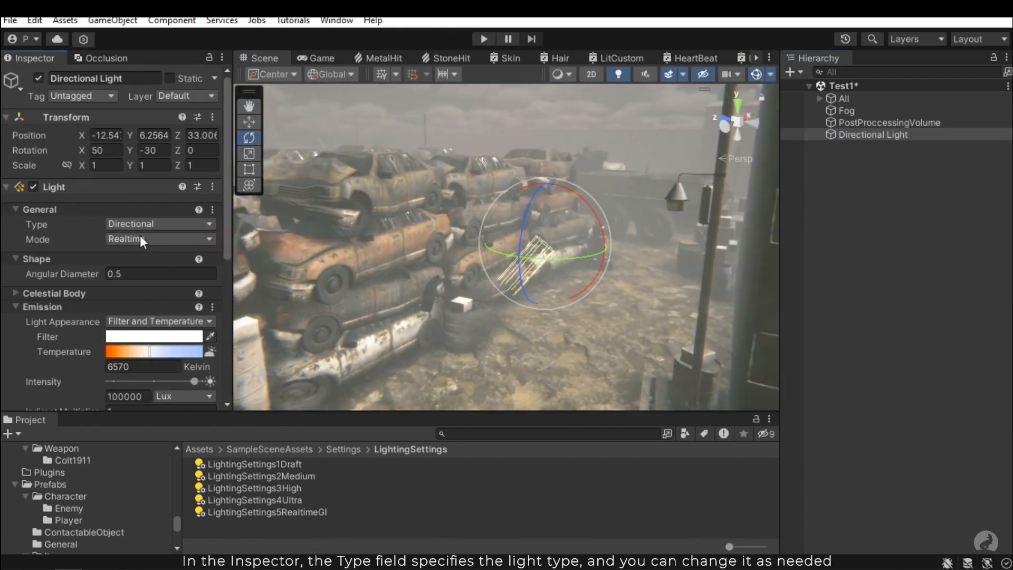
# Review the type and mode options available for the directional light
pyautogui.scroll(-3, 117, 205)
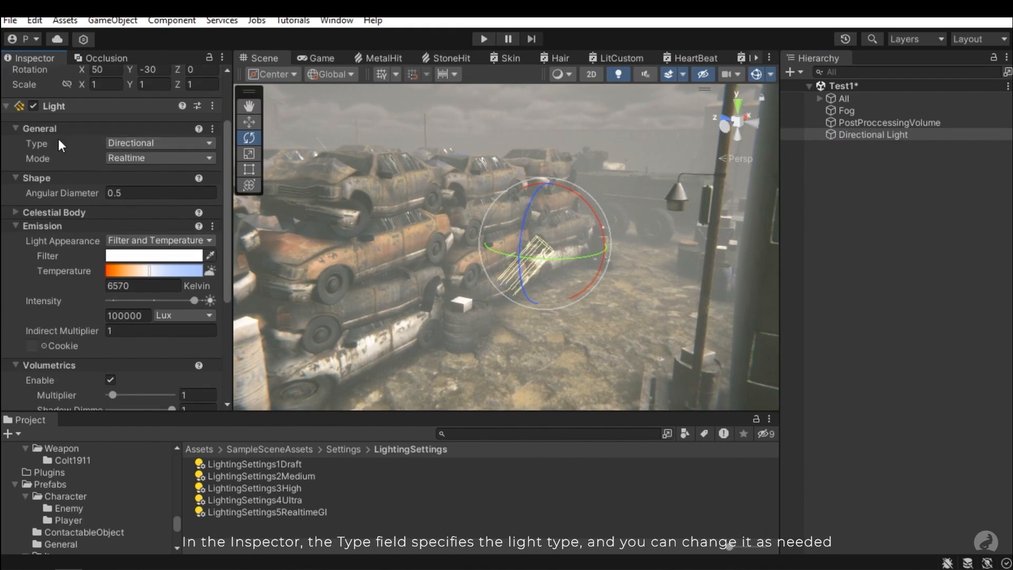
pyautogui.click(132, 143)
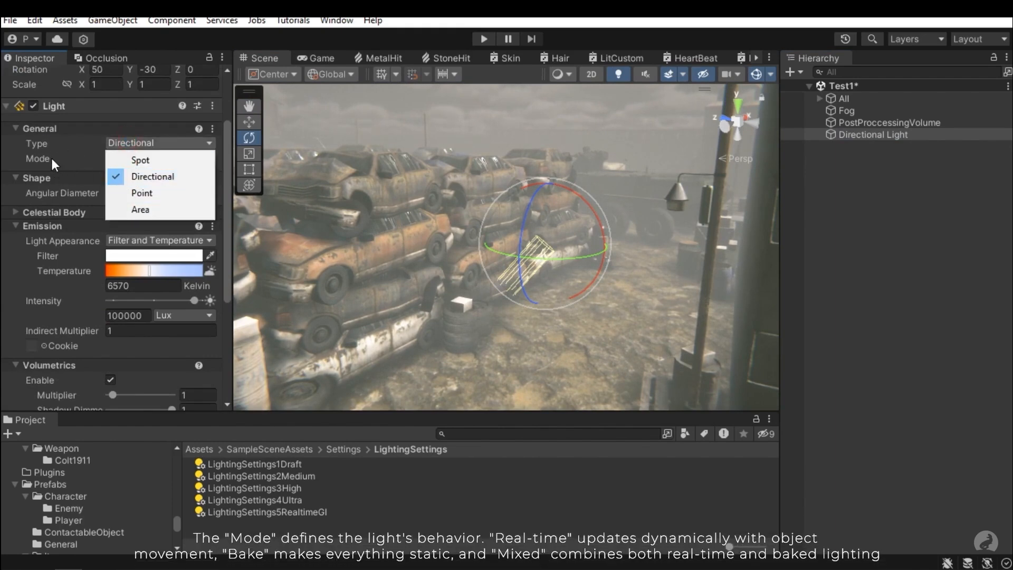
pyautogui.click(51, 157)
pyautogui.click(119, 158)
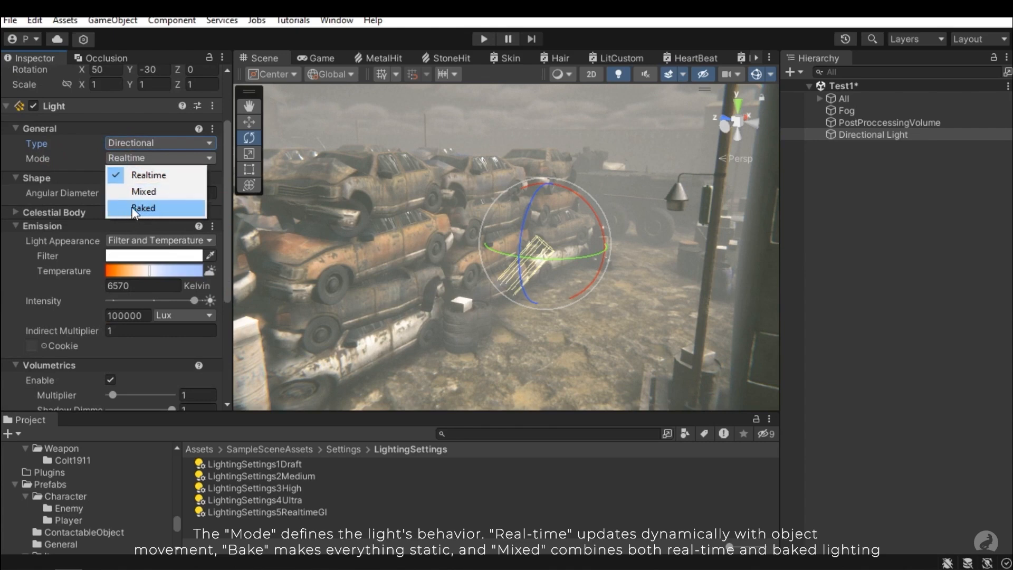
pyautogui.click(79, 158)
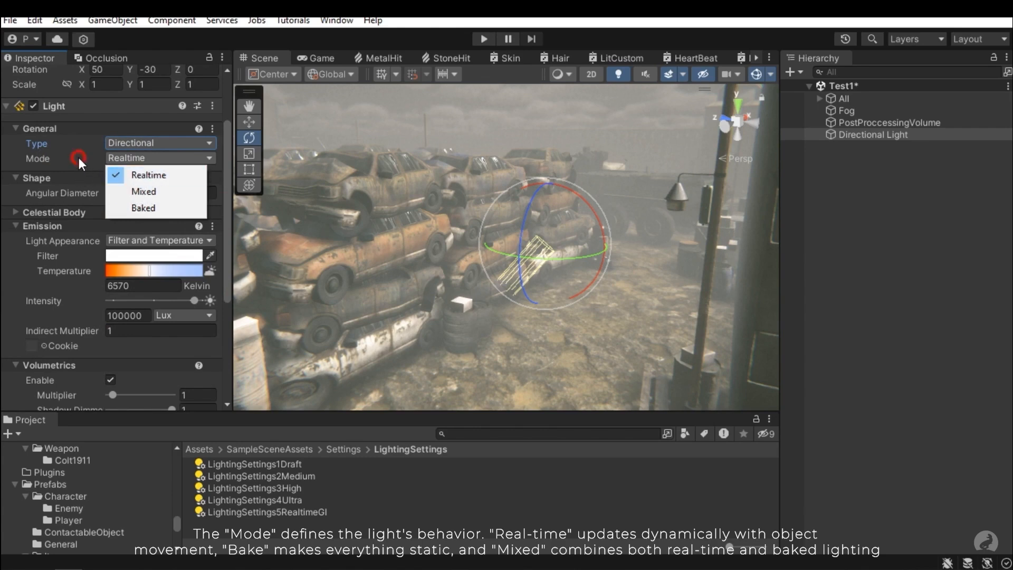
# Try an angular diameter of 6.46 on the directional light and return it to 0.5
pyautogui.scroll(-2, 102, 152)
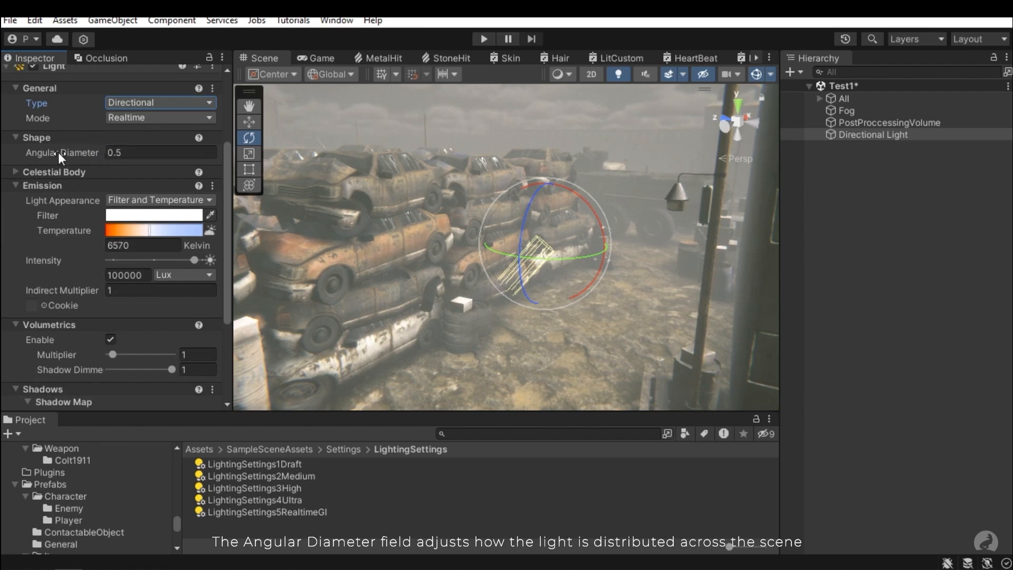
pyautogui.moveTo(62, 155); pyautogui.dragTo(955, 160)
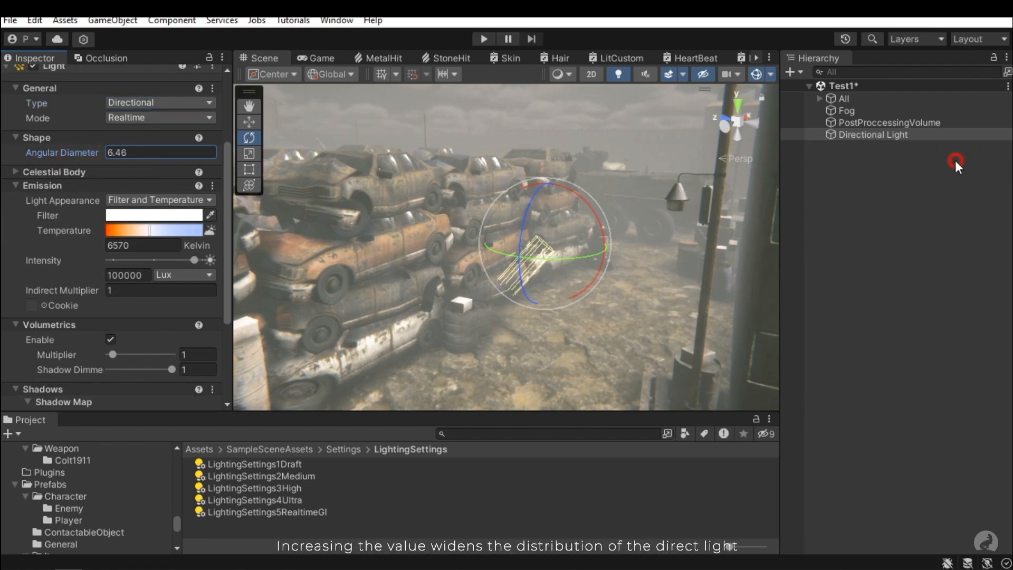
pyautogui.moveTo(625, 198); pyautogui.dragTo(478, 178, button='right')
pyautogui.moveTo(52, 153); pyautogui.dragTo(357, 186)
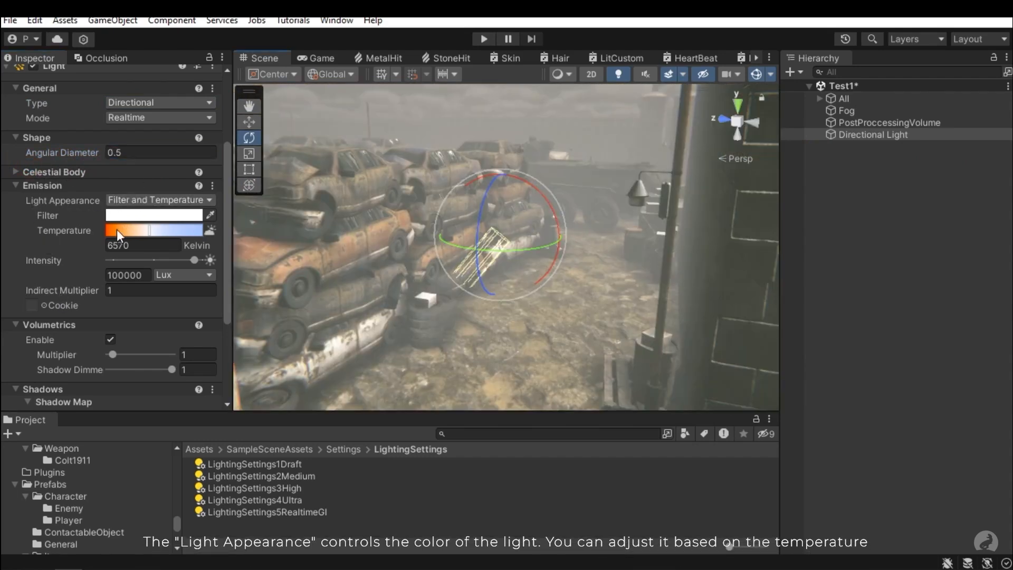
# Try the Color light appearance on the directional light and switch back to Filter and Temperature
pyautogui.click(136, 201)
pyautogui.click(139, 212)
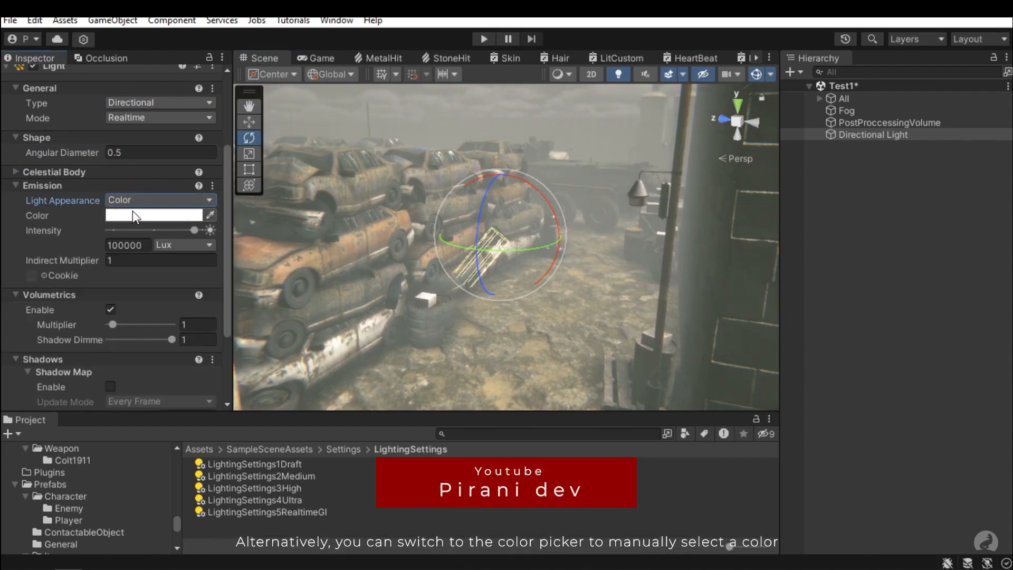
pyautogui.click(136, 201)
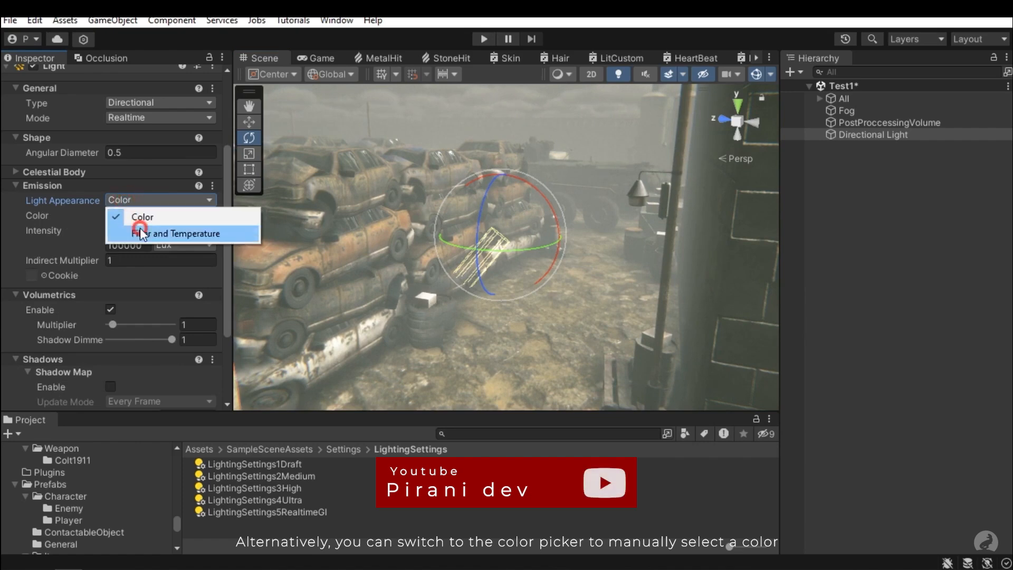
pyautogui.click(134, 230)
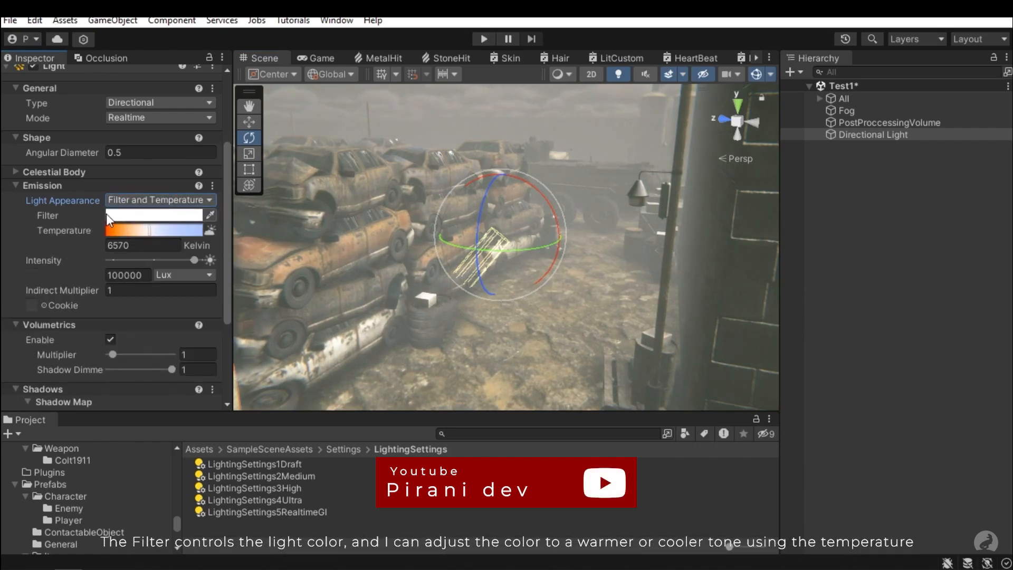
# Set the directional light's colour temperature to 6324 Kelvin
pyautogui.moveTo(148, 231)
pyautogui.mouseDown()
pyautogui.moveTo(126, 230)
pyautogui.moveTo(177, 234)
pyautogui.moveTo(132, 232)
pyautogui.mouseUp()
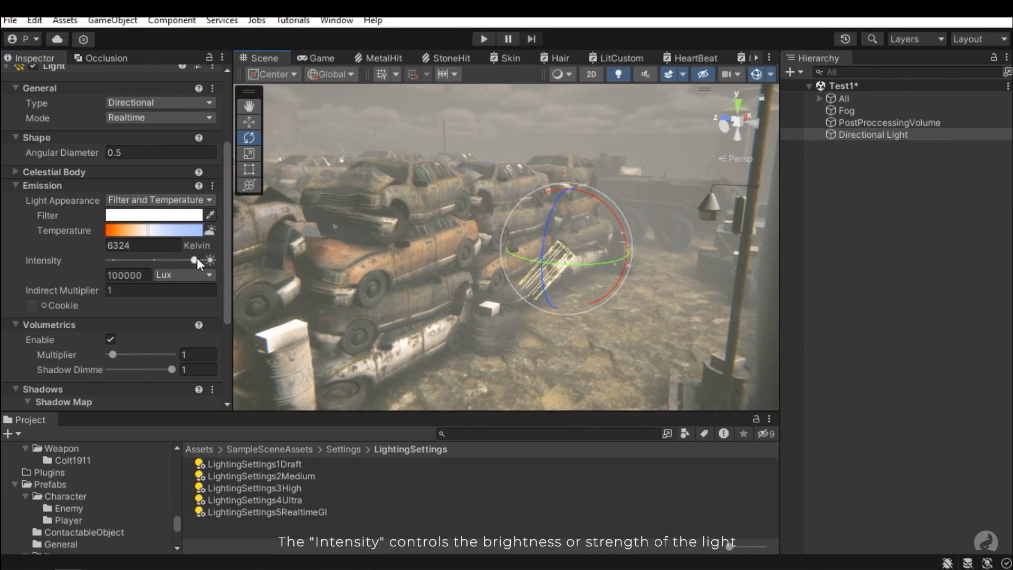
# Try a directional light intensity of 200000 lux, undo it, and check the available intensity units
pyautogui.moveTo(190, 259)
pyautogui.mouseDown()
pyautogui.moveTo(158, 258)
pyautogui.moveTo(195, 259)
pyautogui.mouseUp()
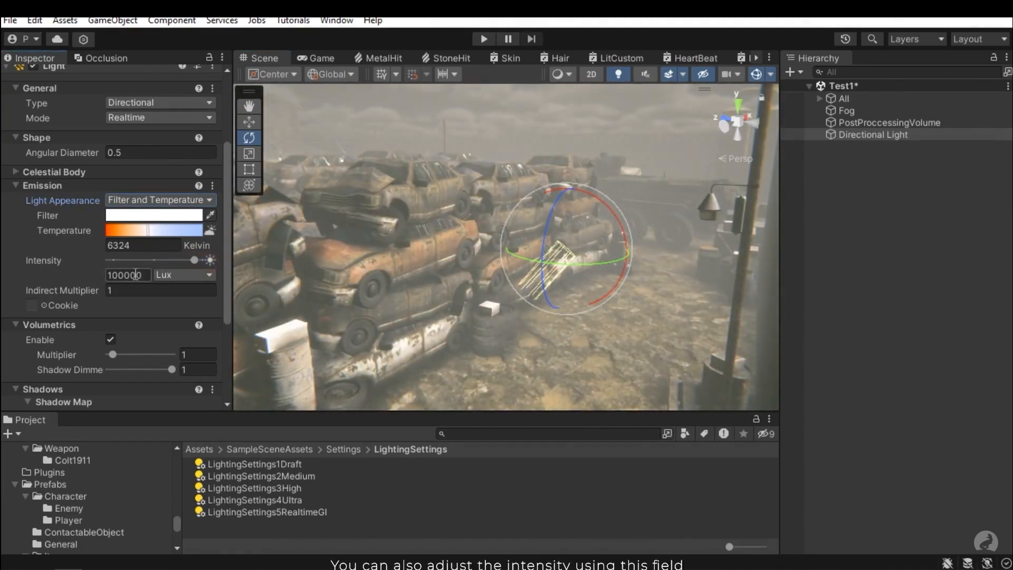
pyautogui.click(136, 275)
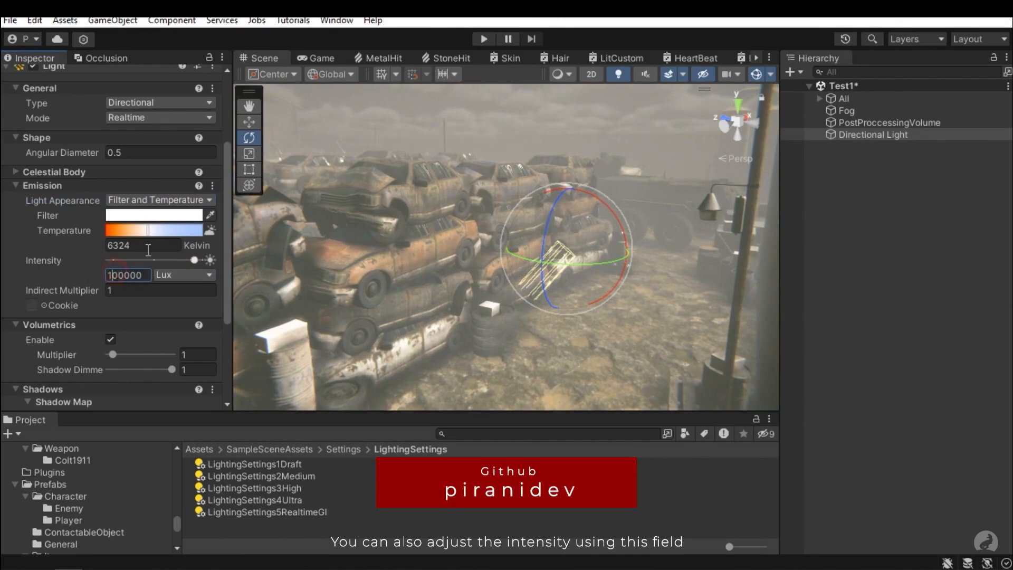
pyautogui.press('BackSpace')
pyautogui.write('2')
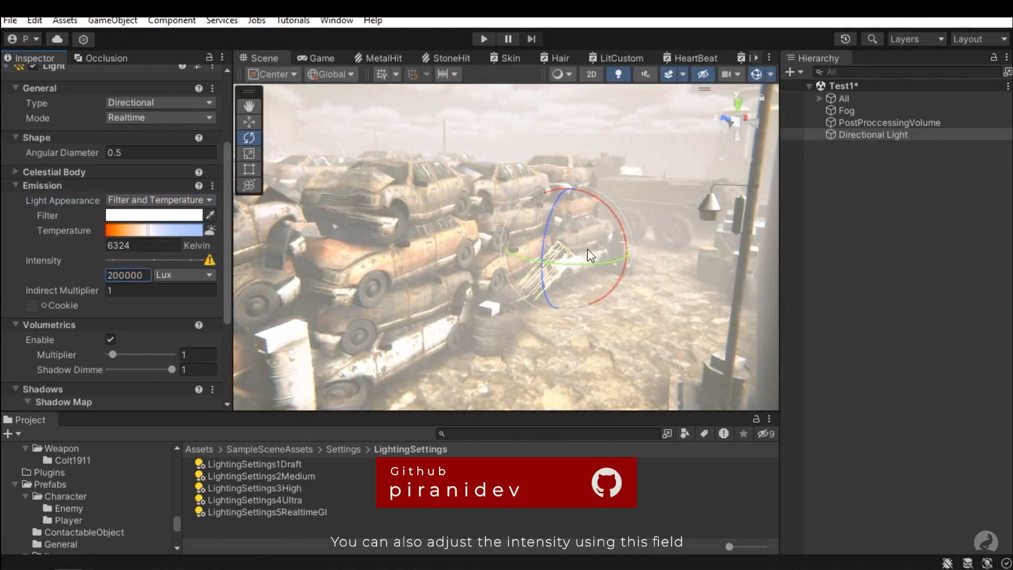
pyautogui.hotkey('ctrl', 'z')
pyautogui.moveTo(561, 242); pyautogui.dragTo(536, 252, button='middle')
pyautogui.click(180, 277)
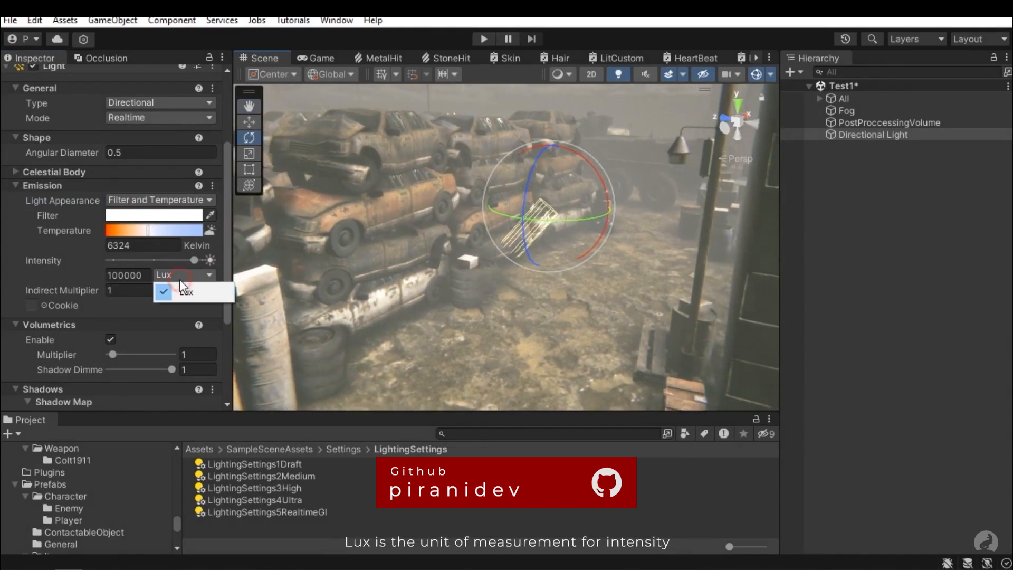
pyautogui.click(47, 272)
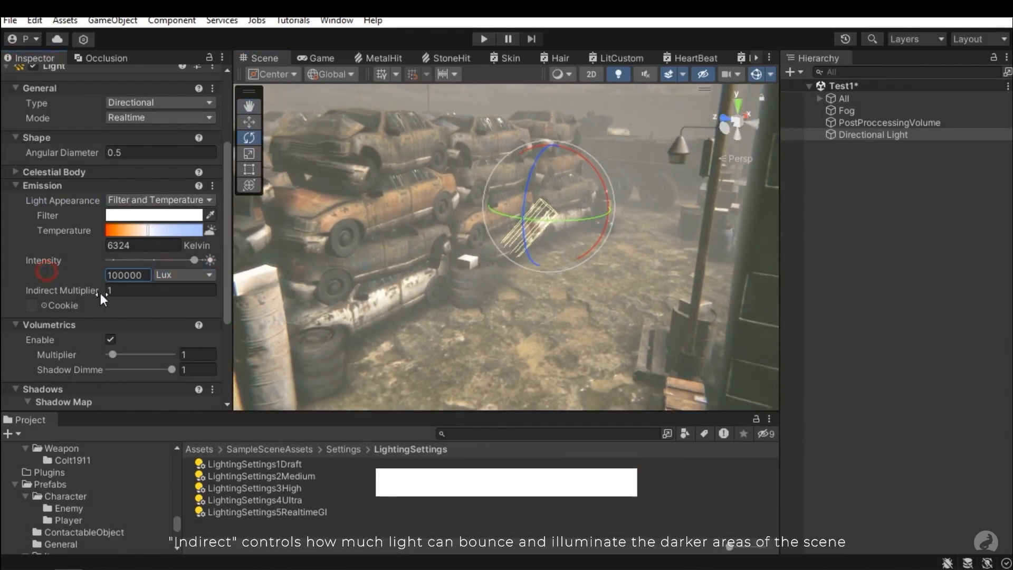
# Try raising the directional light's indirect multiplier to 6386 and undo the change
pyautogui.moveTo(79, 289); pyautogui.dragTo(93, 290)
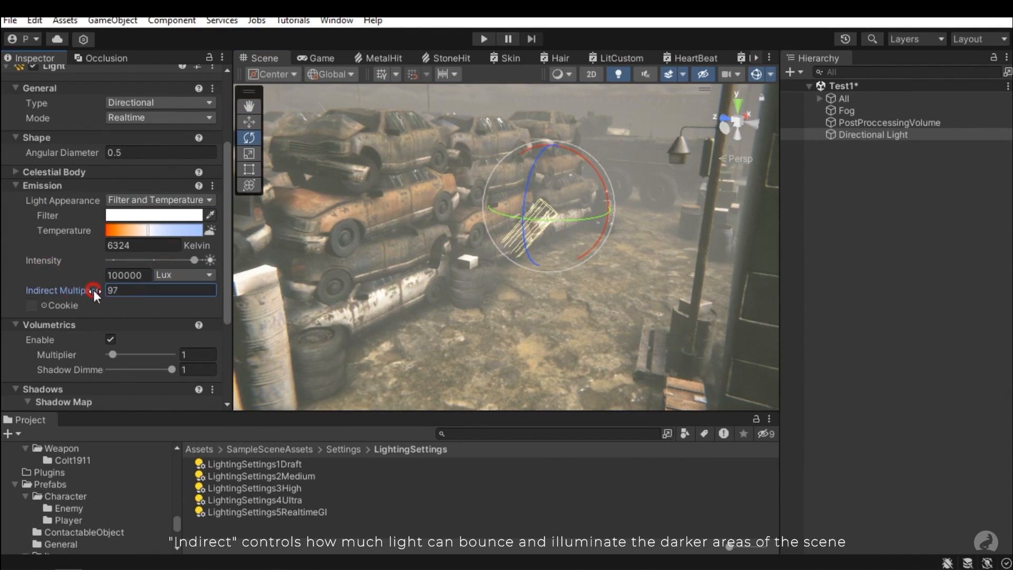
pyautogui.moveTo(214, 298); pyautogui.dragTo(239, 286)
pyautogui.hotkey('ctrl', 'z')
pyautogui.hotkey('ctrl', 'z')
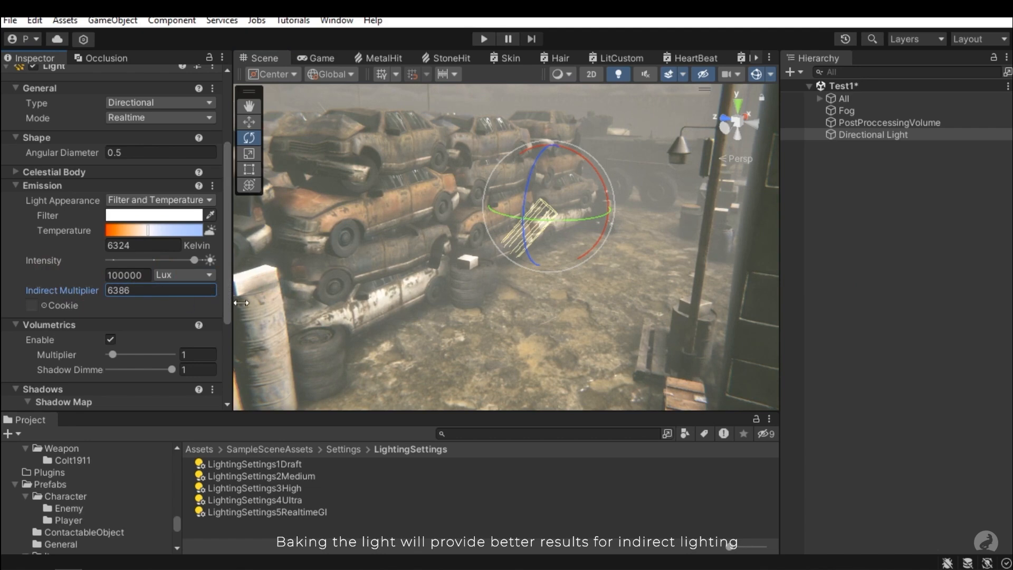
# Compare the scene with the directional light's volumetrics disabled and enabled, and leave them enabled
pyautogui.scroll(-3, 187, 286)
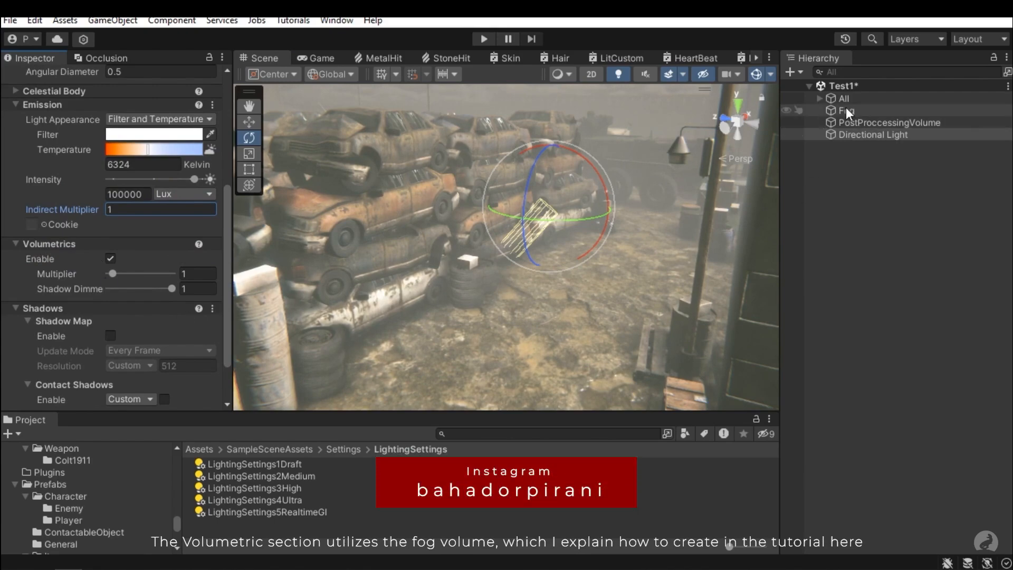
pyautogui.click(109, 258)
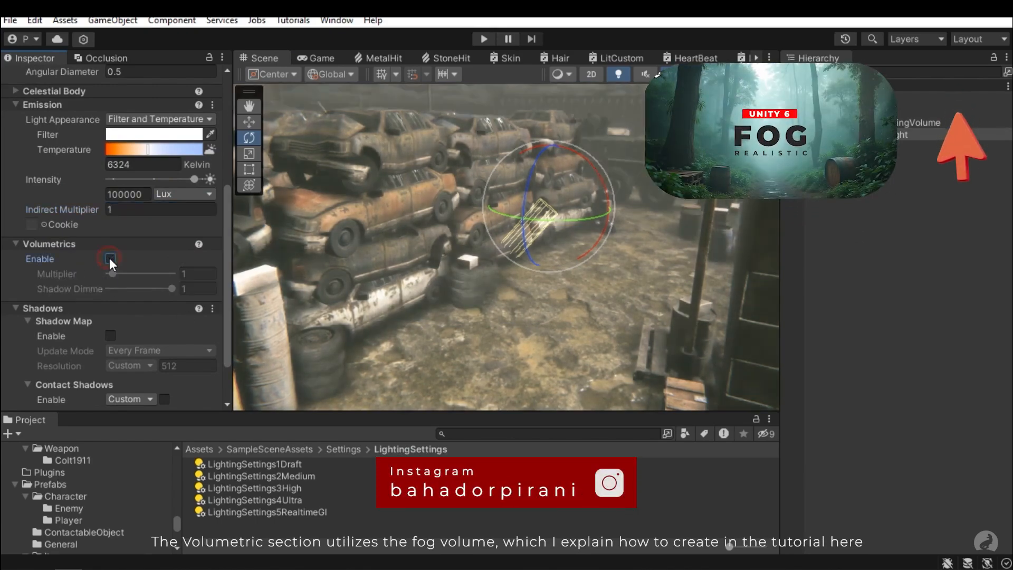
pyautogui.keyDown('alt'); pyautogui.moveTo(474, 237); pyautogui.dragTo(528, 227); pyautogui.keyUp('alt')
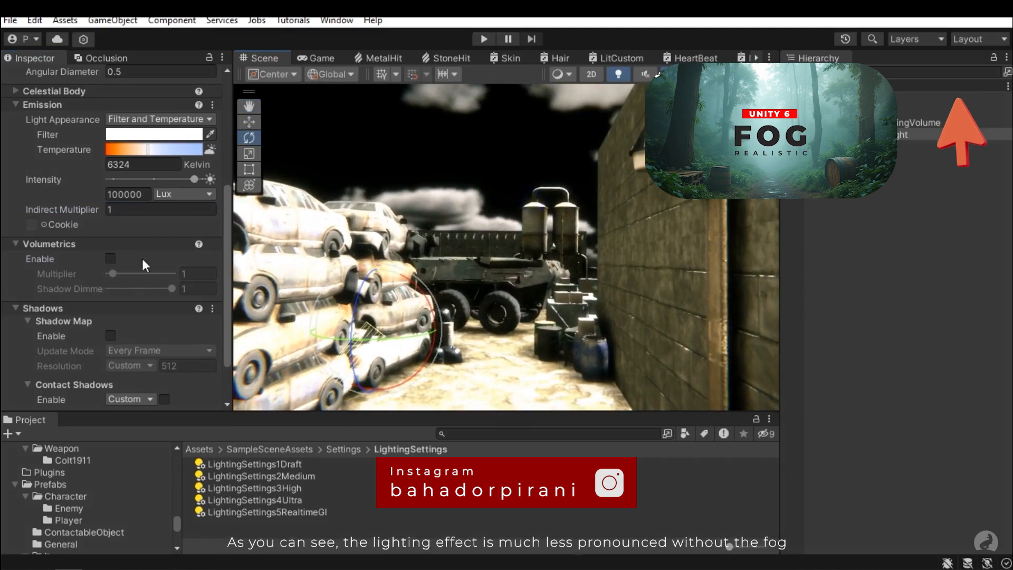
pyautogui.click(110, 258)
pyautogui.click(109, 258)
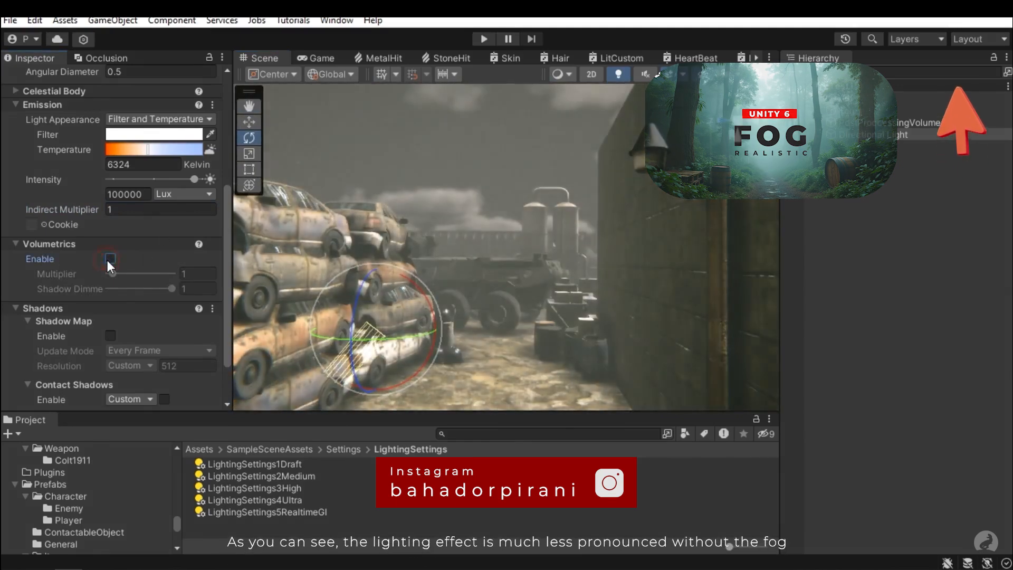
pyautogui.click(110, 259)
# Try the directional light's volumetric multiplier and shadow dimmer, leaving both at 1
pyautogui.moveTo(654, 280)
pyautogui.keyDown('alt'); pyautogui.mouseDown()
pyautogui.moveTo(605, 294)
pyautogui.moveTo(660, 285)
pyautogui.mouseUp(); pyautogui.keyUp('alt')
pyautogui.moveTo(113, 271)
pyautogui.mouseDown()
pyautogui.moveTo(131, 271)
pyautogui.moveTo(105, 272)
pyautogui.moveTo(113, 274)
pyautogui.mouseUp()
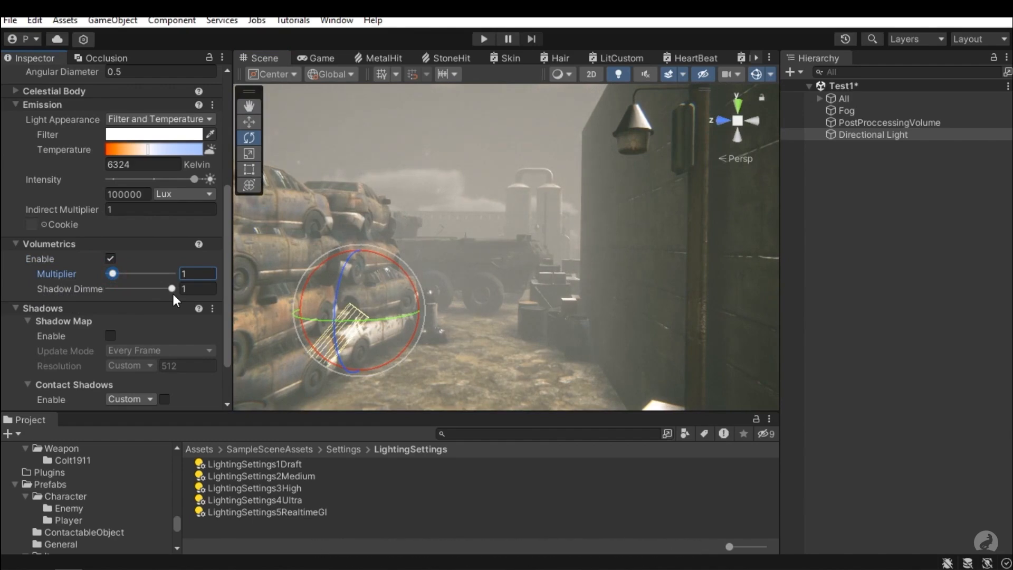
pyautogui.click(172, 291)
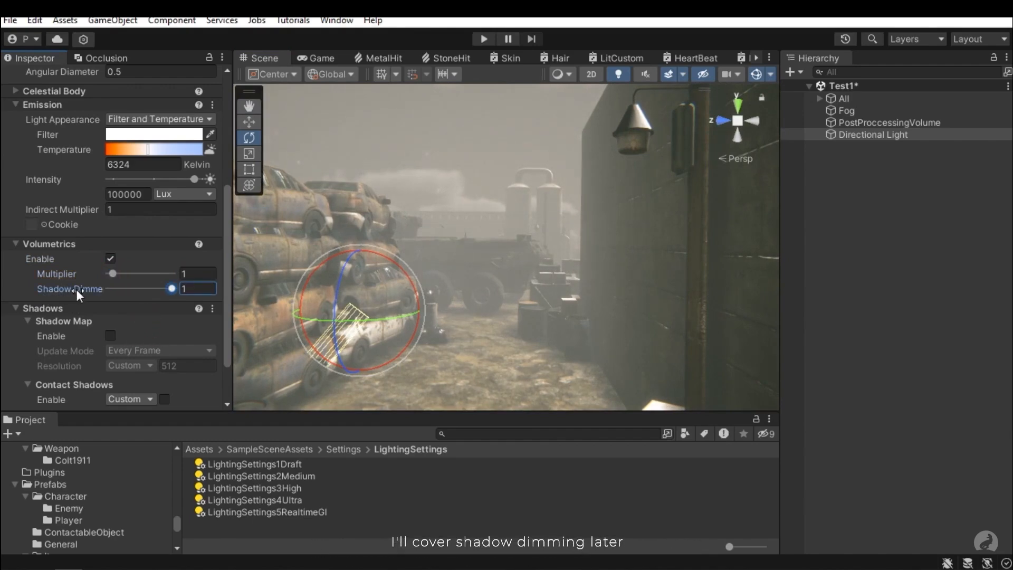
pyautogui.scroll(-3, 145, 271)
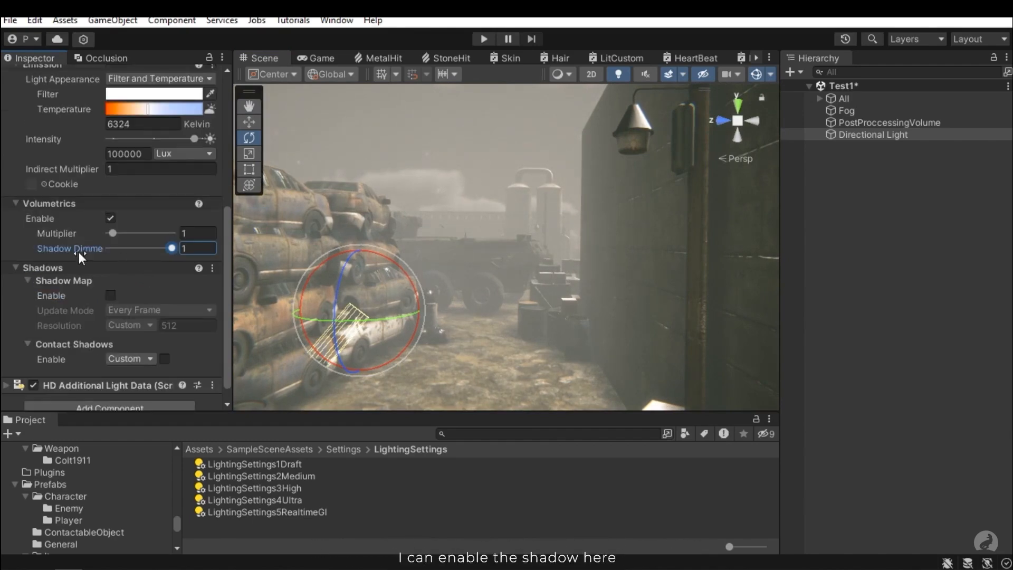
# Enable the directional light's shadow map and keep its update mode at Every Frame
pyautogui.scroll(-1, 128, 250)
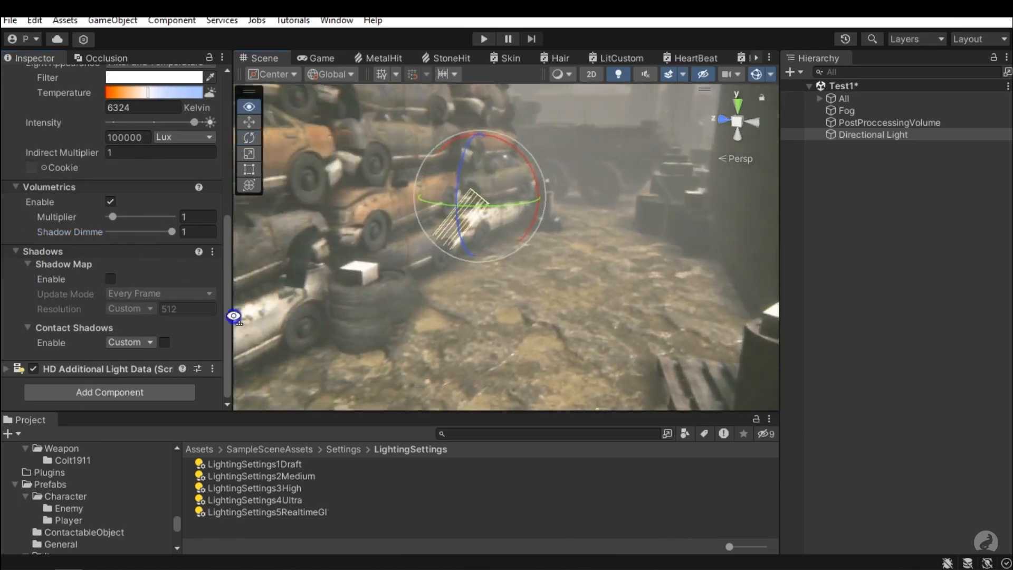
pyautogui.click(110, 279)
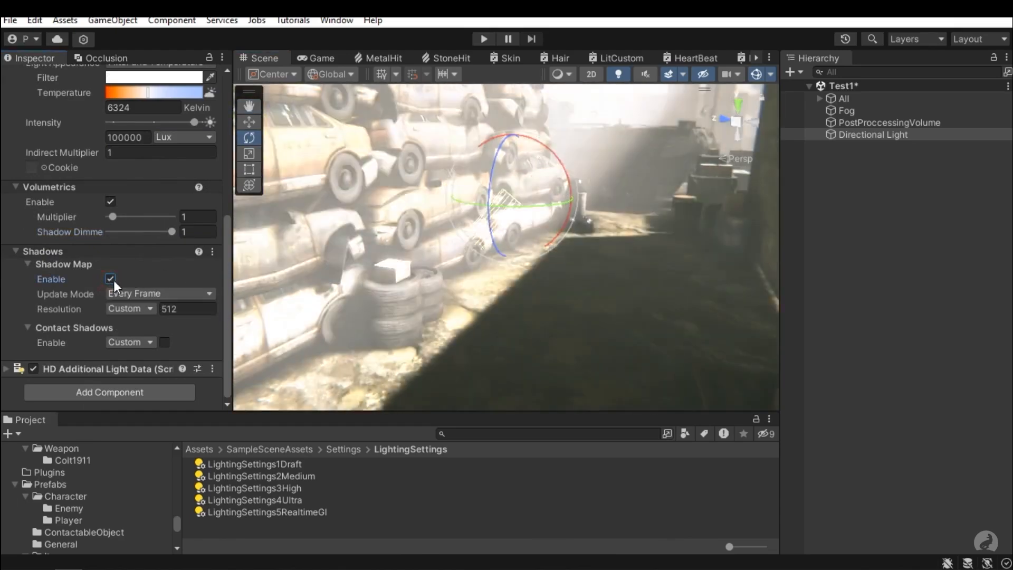
pyautogui.moveTo(399, 271); pyautogui.dragTo(443, 314, button='right')
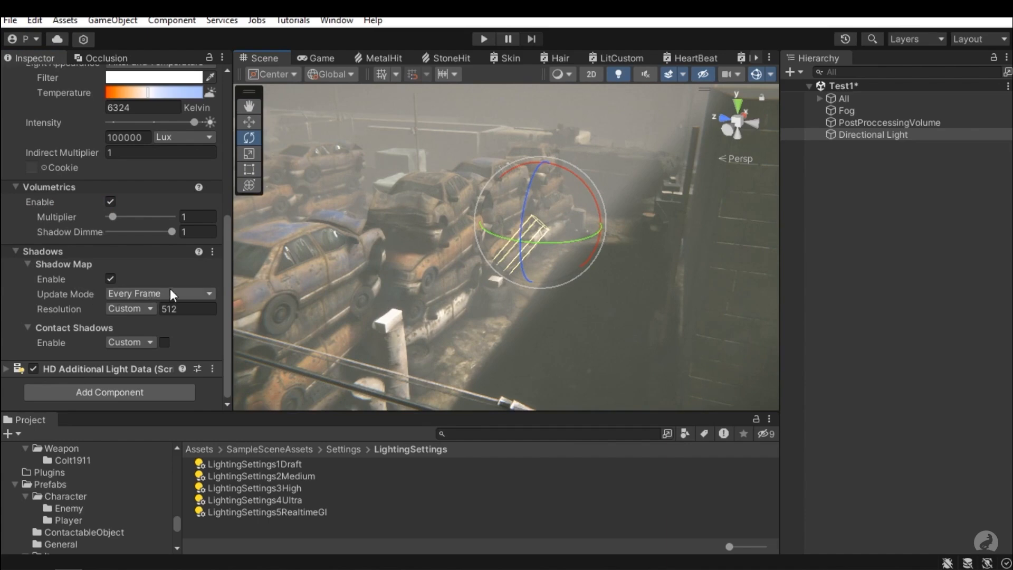
pyautogui.click(115, 292)
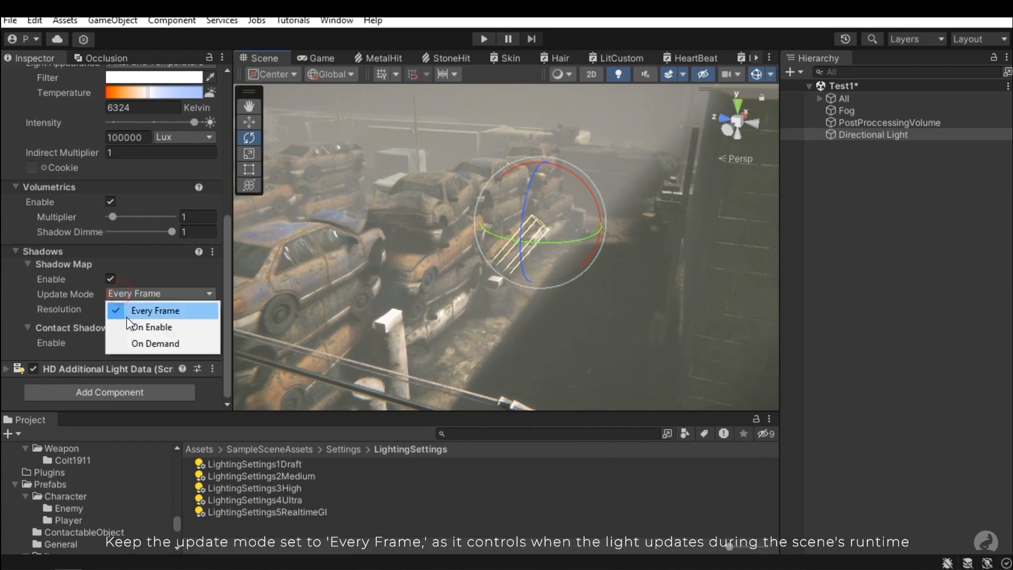
pyautogui.click(56, 292)
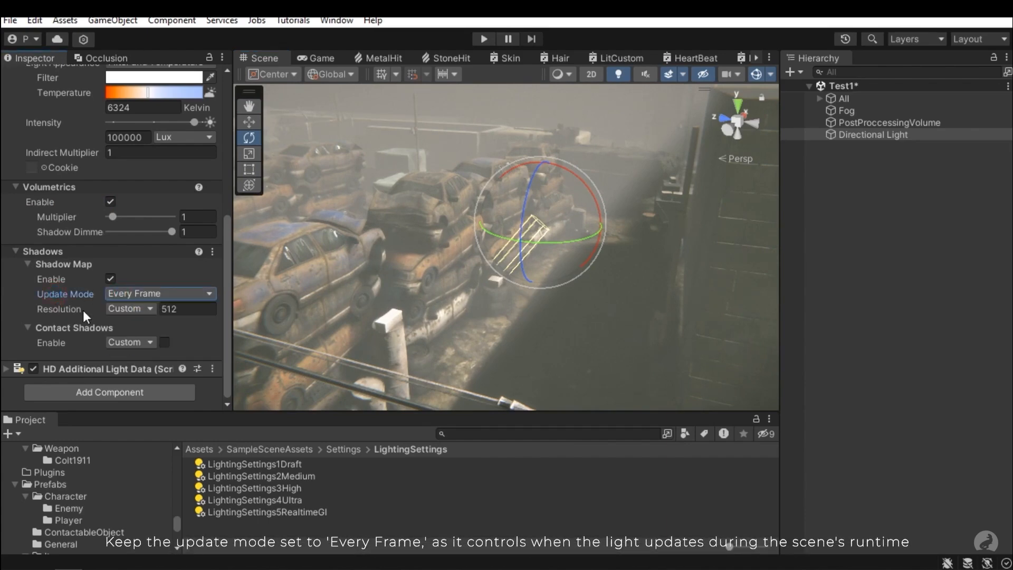
# Set the directional light's shadow map resolution to Ultra, comparing the shadow edge on the ground with the Custom 512 setting
pyautogui.click(126, 309)
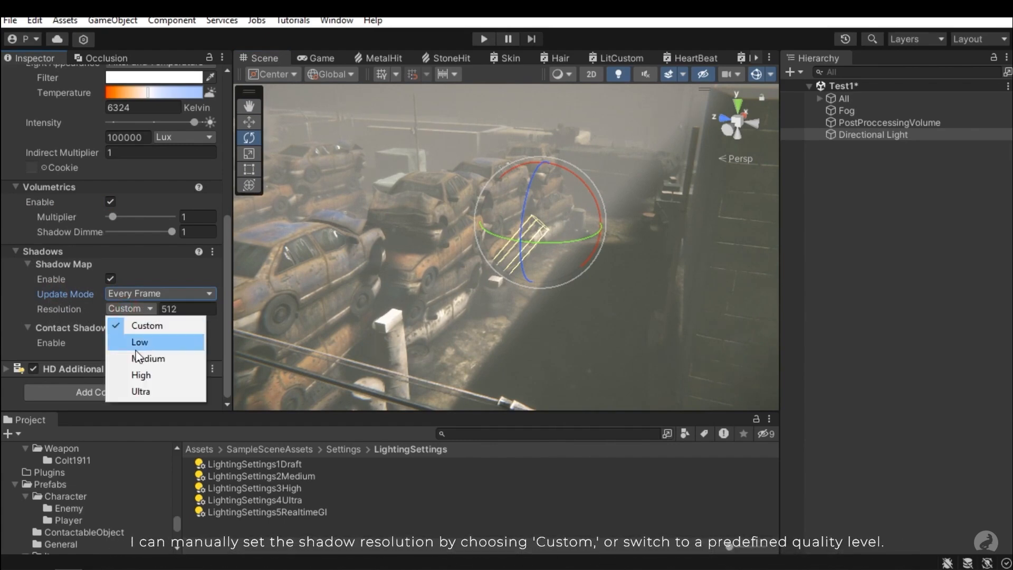
pyautogui.click(154, 391)
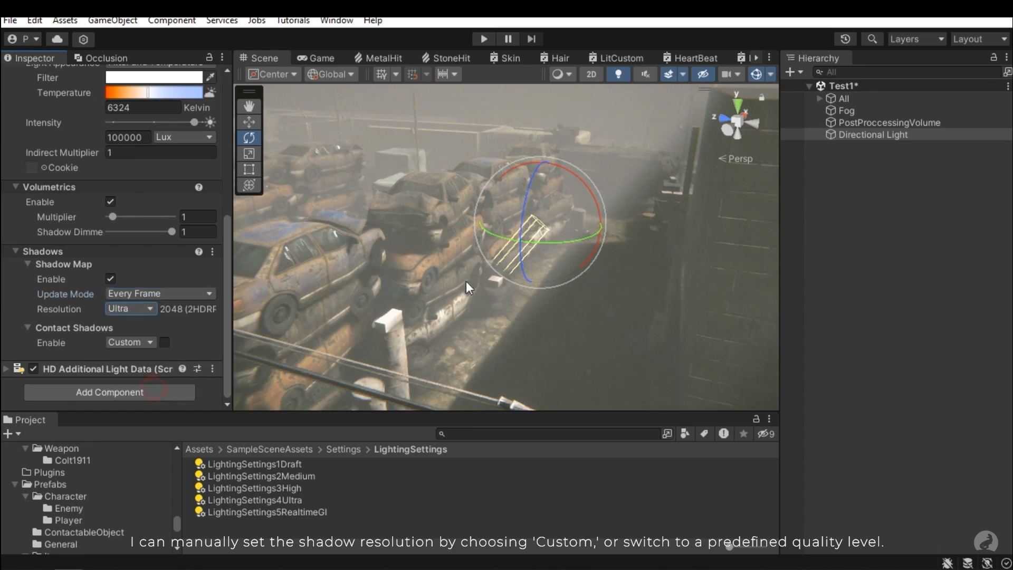
pyautogui.moveTo(466, 281); pyautogui.dragTo(483, 315, button='right')
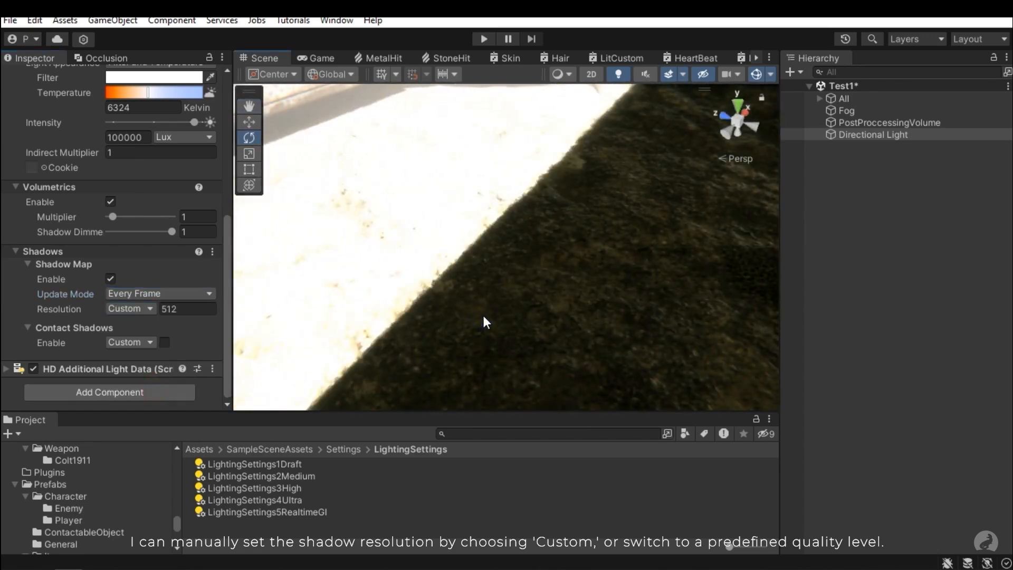
pyautogui.click(127, 309)
pyautogui.click(146, 397)
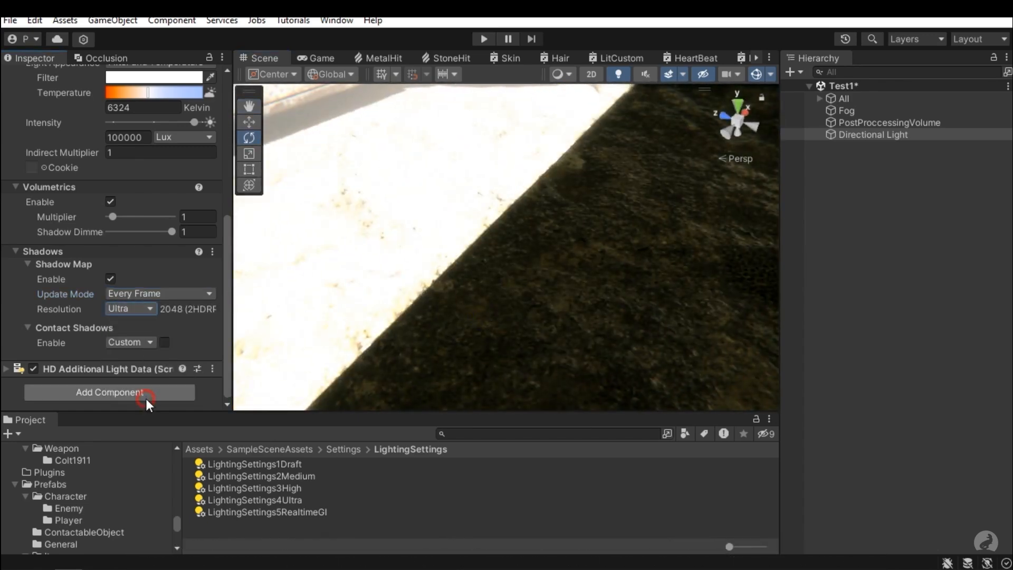
pyautogui.moveTo(396, 324); pyautogui.dragTo(411, 271, button='right')
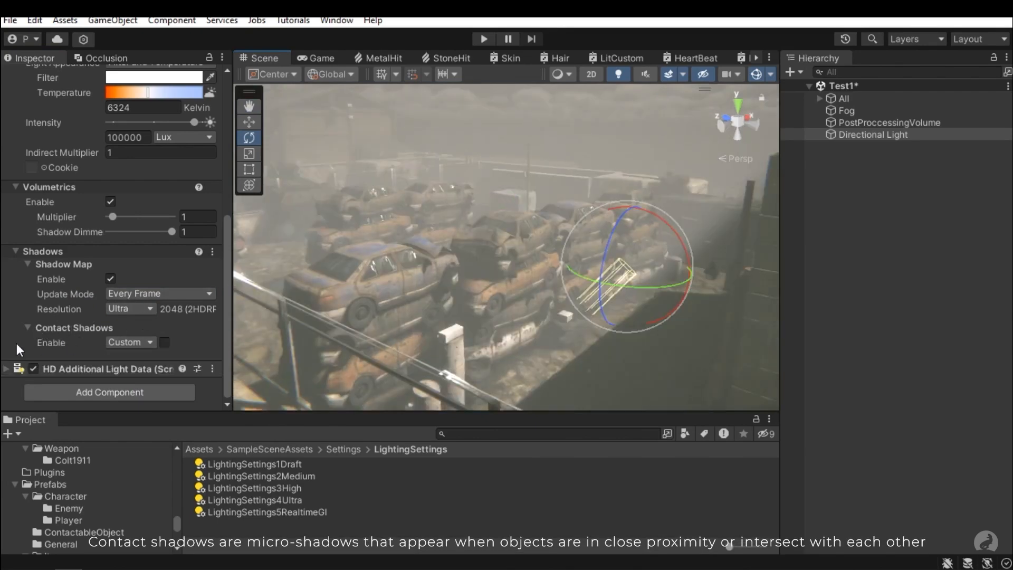
# Set the directional light's contact shadows to High and inspect the shadows around the stacked cars
pyautogui.click(116, 343)
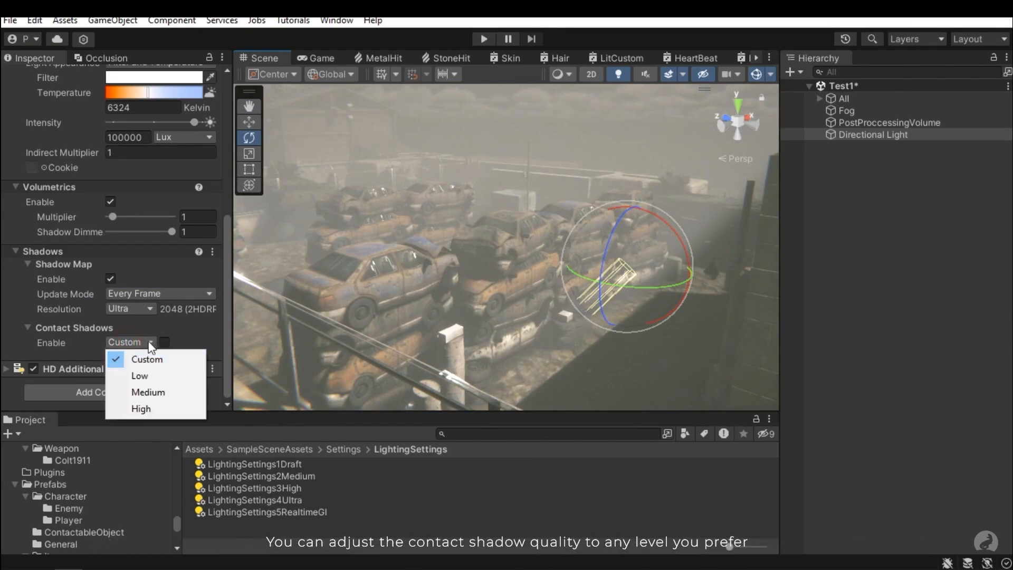
pyautogui.click(172, 330)
pyautogui.click(84, 347)
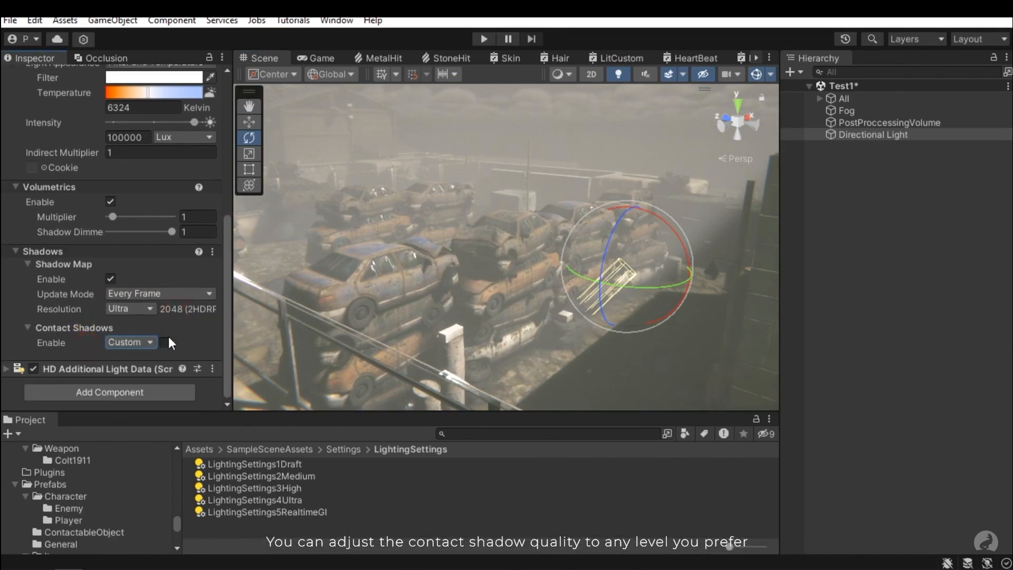
pyautogui.click(126, 342)
pyautogui.click(136, 410)
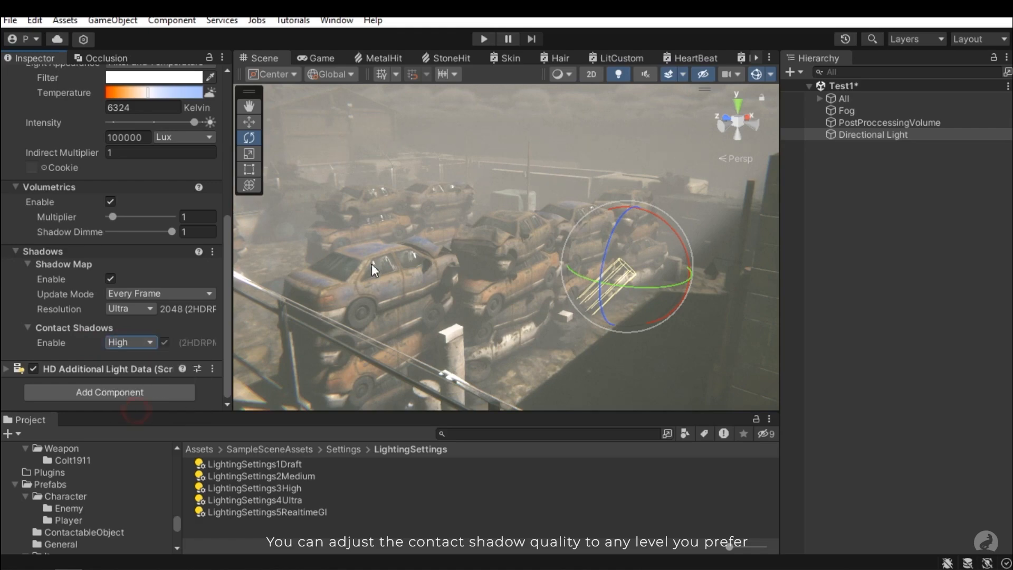
pyautogui.moveTo(371, 264)
pyautogui.mouseDown(button='right')
pyautogui.moveTo(350, 249)
pyautogui.moveTo(435, 242)
pyautogui.moveTo(628, 290)
pyautogui.moveTo(665, 287)
pyautogui.moveTo(652, 278)
pyautogui.moveTo(818, 226)
pyautogui.moveTo(855, 196)
pyautogui.moveTo(849, 222)
pyautogui.moveTo(867, 227)
pyautogui.moveTo(538, 249)
pyautogui.moveTo(611, 287)
pyautogui.mouseUp(button='right')
pyautogui.moveTo(611, 287); pyautogui.dragTo(532, 264, button='middle')
pyautogui.moveTo(533, 263)
pyautogui.mouseDown(button='right')
pyautogui.moveTo(622, 306)
pyautogui.moveTo(524, 278)
pyautogui.moveTo(624, 301)
pyautogui.moveTo(410, 310)
pyautogui.moveTo(437, 280)
pyautogui.moveTo(316, 272)
pyautogui.moveTo(214, 244)
pyautogui.moveTo(176, 203)
pyautogui.moveTo(14, 198)
pyautogui.moveTo(989, 196)
pyautogui.mouseUp(button='right')
pyautogui.click(357, 250)
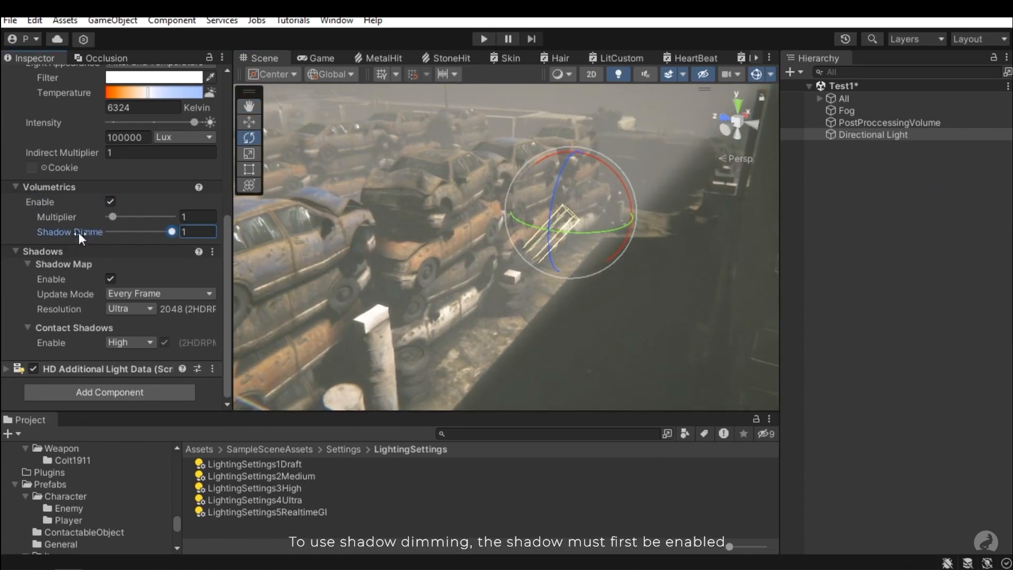
# Try the volumetric shadow dimmer at 0 in the shadowed alley and return it to 1
pyautogui.moveTo(535, 200); pyautogui.dragTo(419, 219, button='right')
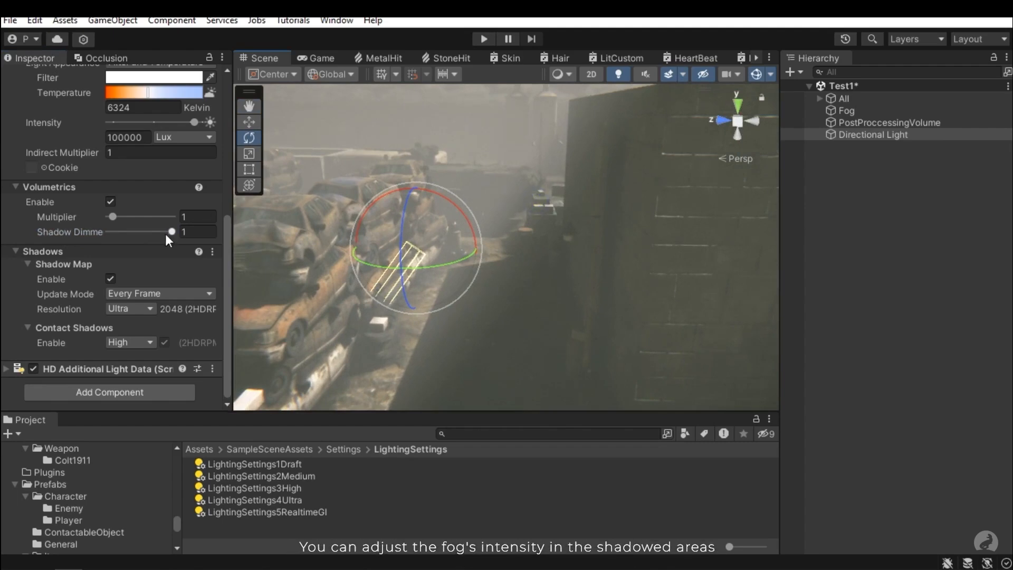
pyautogui.moveTo(167, 232); pyautogui.dragTo(26, 231)
pyautogui.moveTo(430, 231); pyautogui.dragTo(491, 151, button='right')
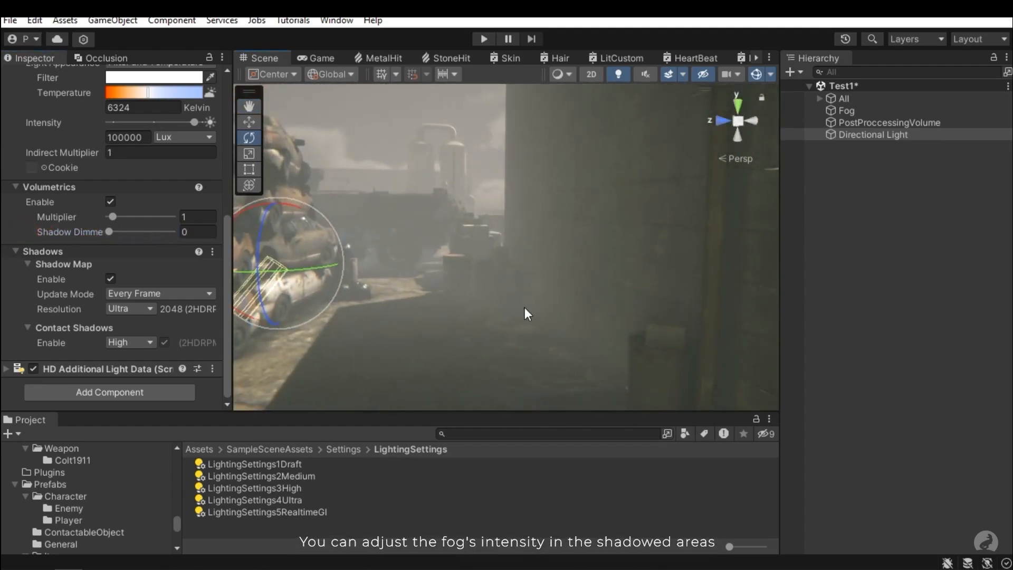
pyautogui.moveTo(109, 232); pyautogui.dragTo(171, 231)
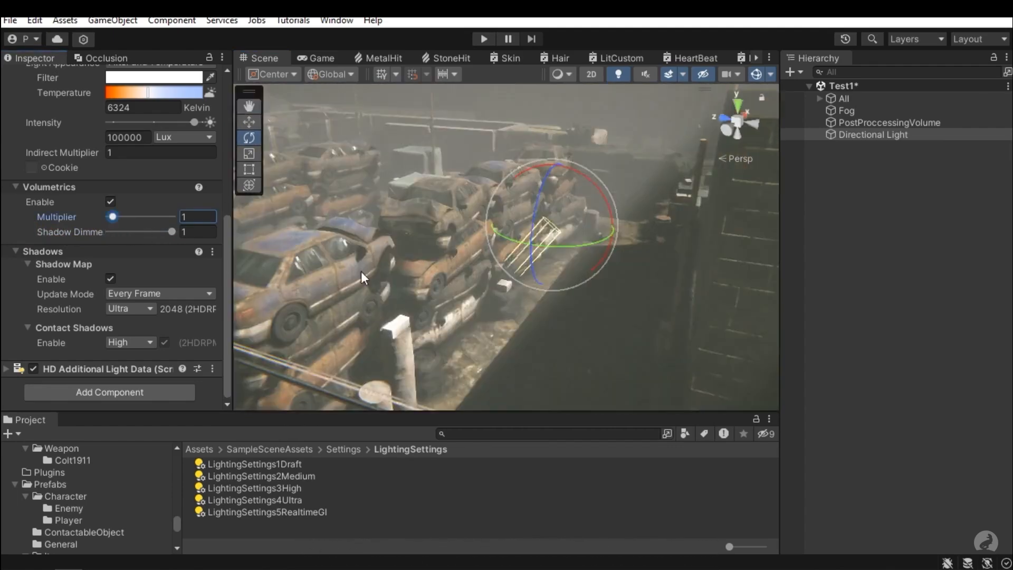
# Reduce the directional light's intensity to about 29148.76 lux, checking the effect in the alley
pyautogui.scroll(2, 179, 227)
pyautogui.scroll(1, 180, 227)
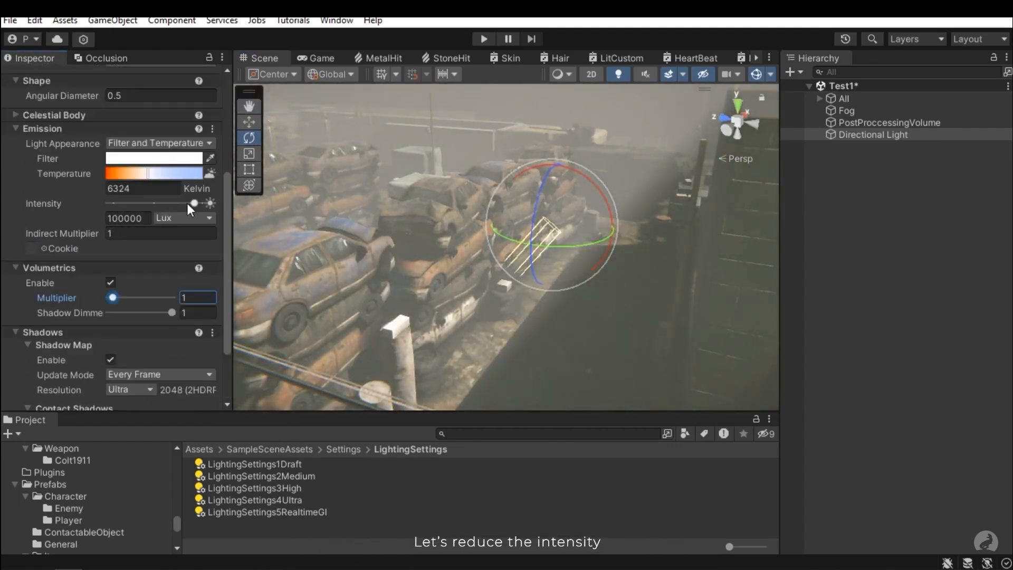
pyautogui.moveTo(191, 201)
pyautogui.mouseDown()
pyautogui.moveTo(162, 202)
pyautogui.moveTo(175, 203)
pyautogui.mouseUp()
pyautogui.moveTo(459, 253); pyautogui.dragTo(493, 145, button='right')
pyautogui.moveTo(175, 209); pyautogui.dragTo(164, 205)
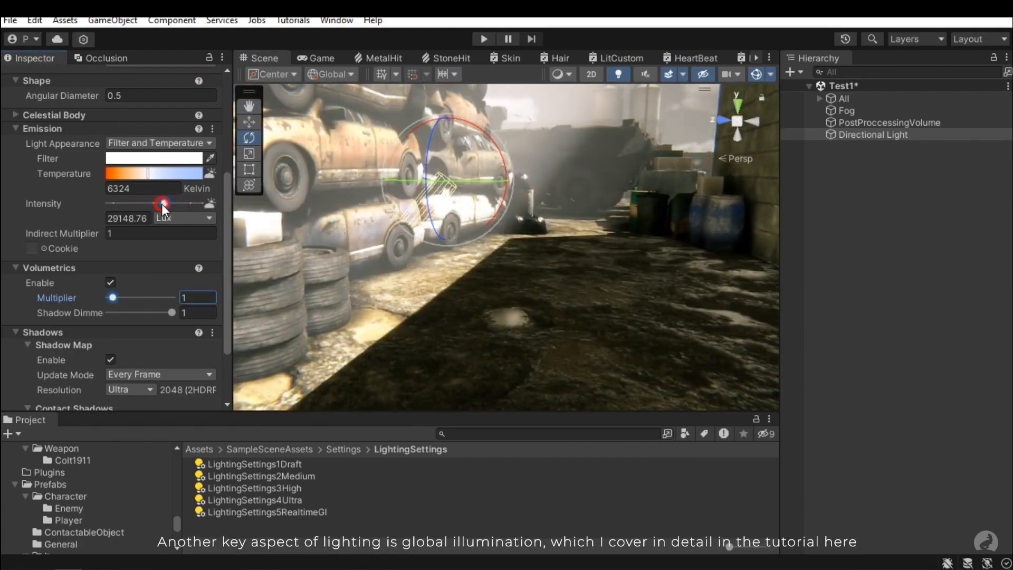
# Move the directional light upward above the junkyard and inspect the scene around its new position
pyautogui.moveTo(464, 211); pyautogui.dragTo(545, 233, button='right')
pyautogui.press('w')
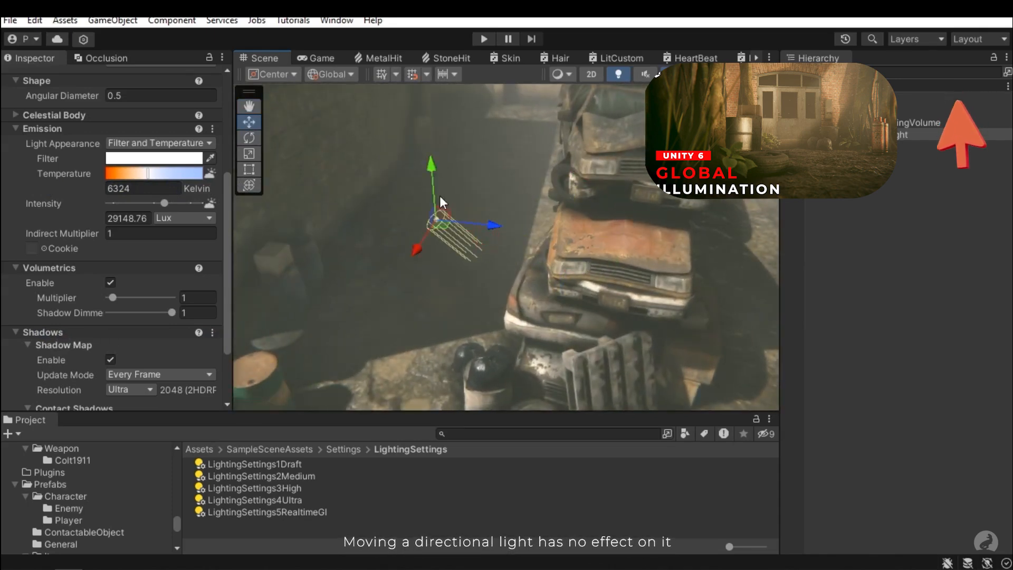
pyautogui.moveTo(430, 186); pyautogui.dragTo(434, 128)
pyautogui.press('f')
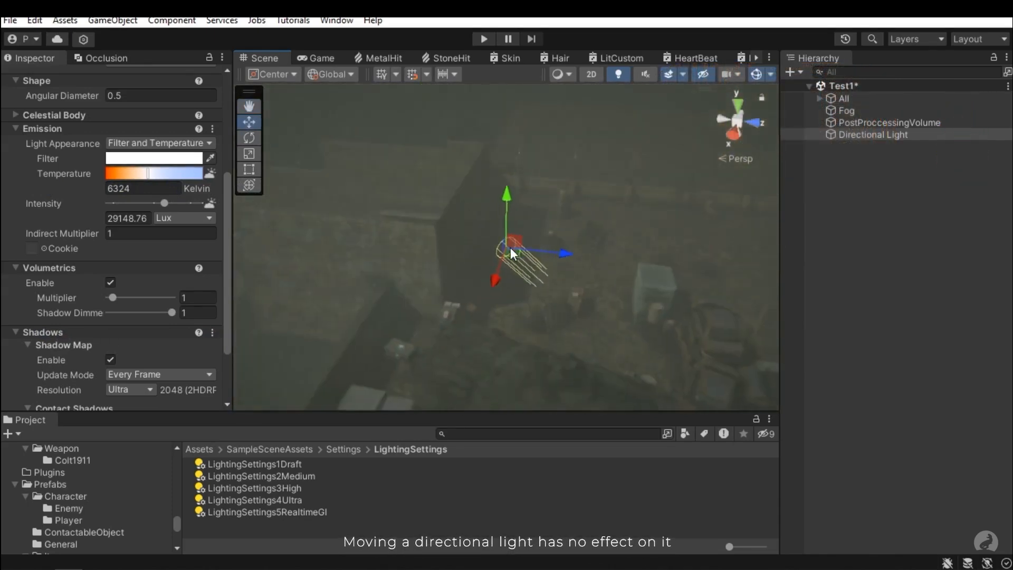
pyautogui.moveTo(511, 248); pyautogui.dragTo(584, 267, button='right')
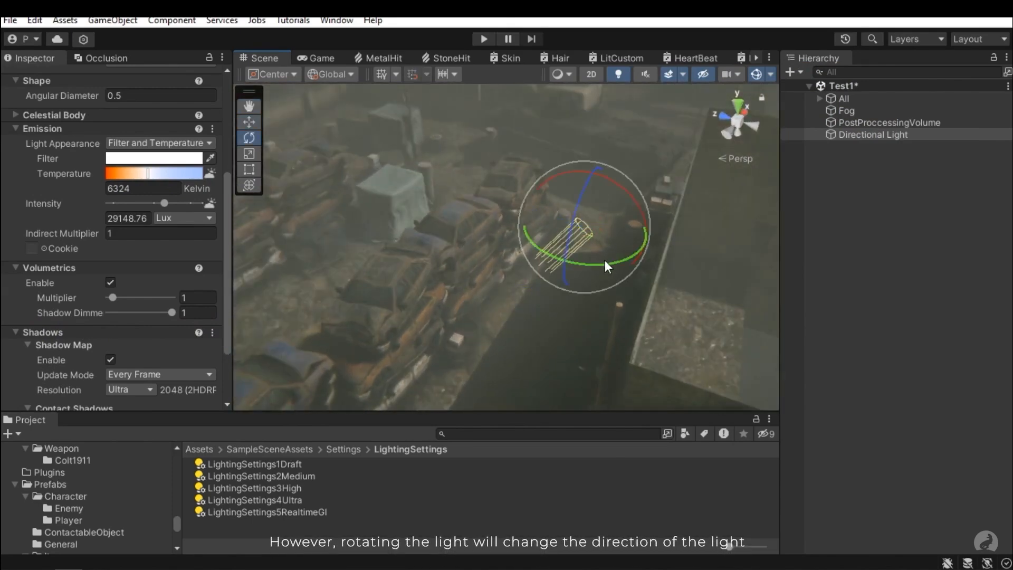
# Rotate the directional light around its vertical axis to redirect the sunlight across the alley and brick wall
pyautogui.moveTo(605, 261); pyautogui.dragTo(572, 241)
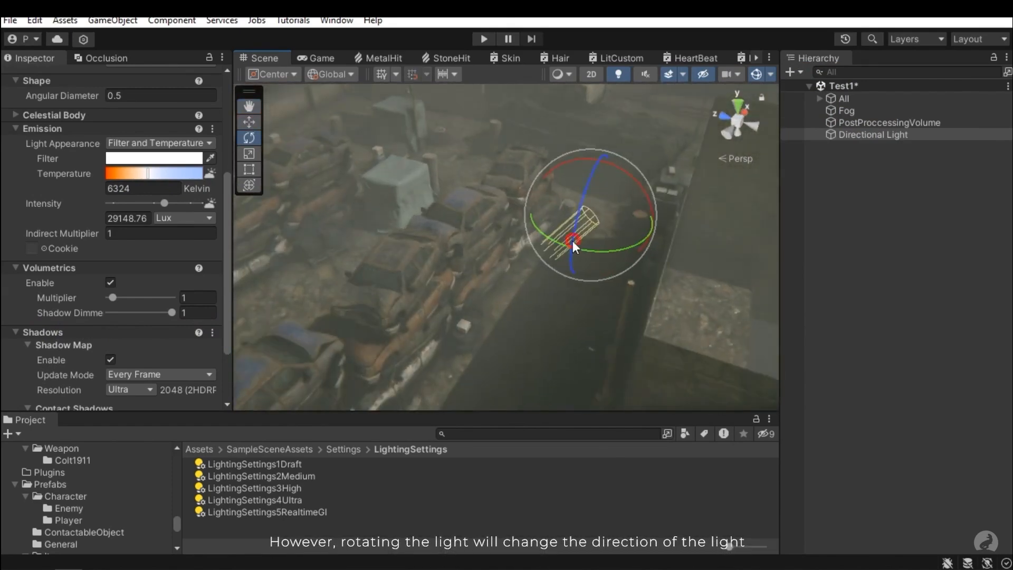
pyautogui.moveTo(572, 241); pyautogui.dragTo(795, 238, button='right')
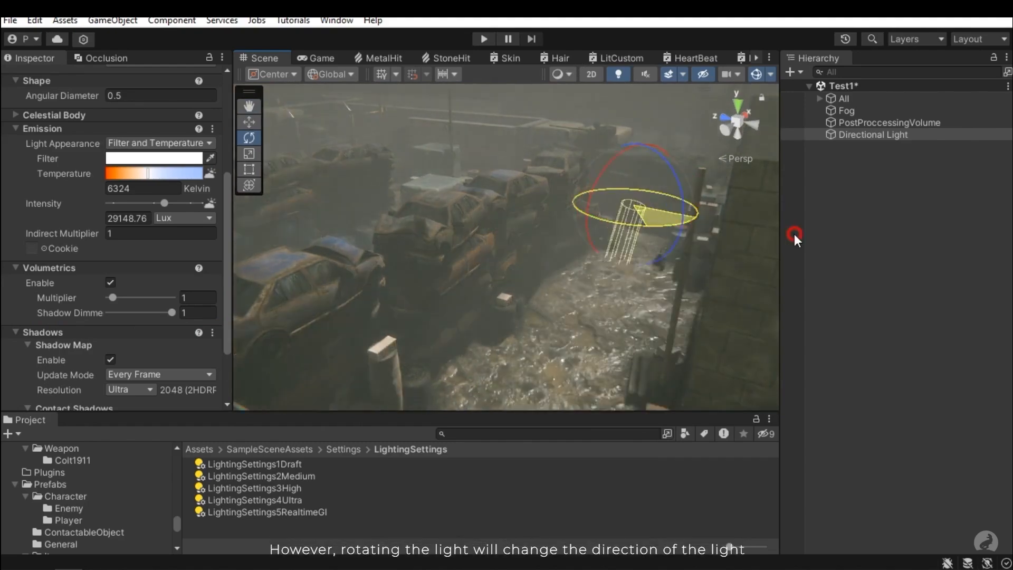
pyautogui.moveTo(680, 237); pyautogui.dragTo(325, 239)
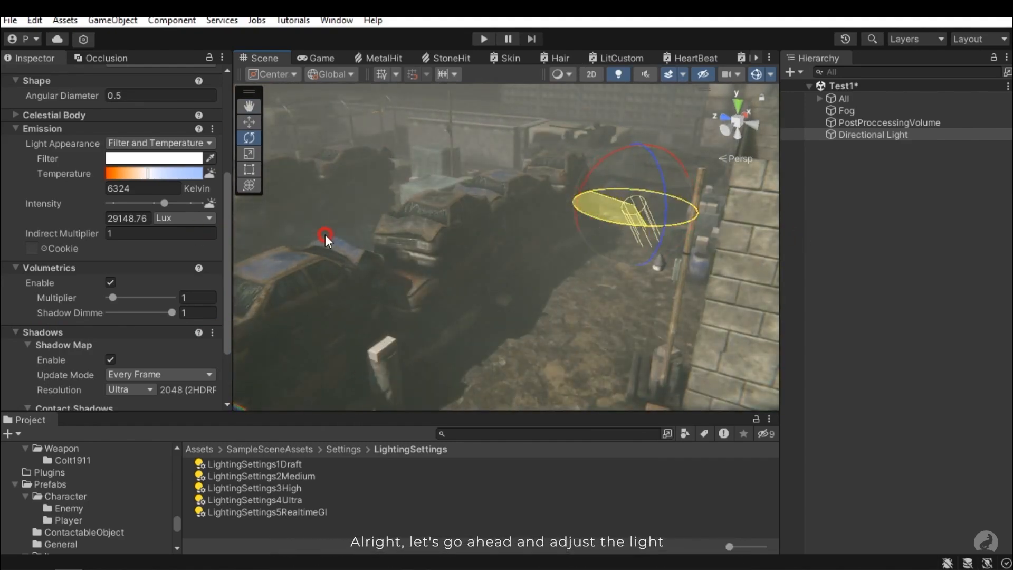
# Raise the directional light's intensity slightly and review the sunlight over the junkyard
pyautogui.moveTo(326, 239); pyautogui.dragTo(131, 208, button='right')
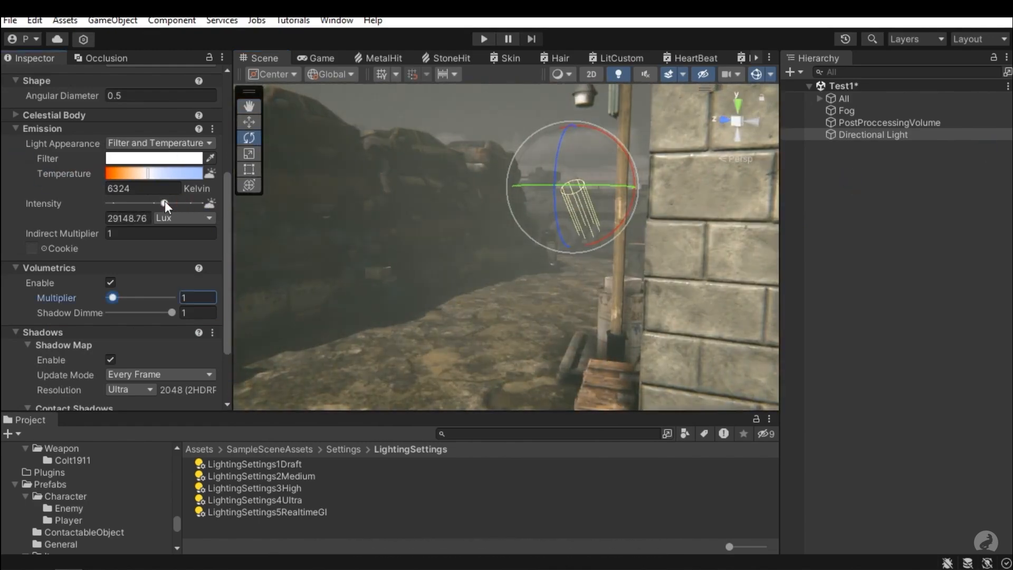
pyautogui.moveTo(164, 203); pyautogui.dragTo(178, 203)
pyautogui.moveTo(316, 222); pyautogui.dragTo(188, 252, button='right')
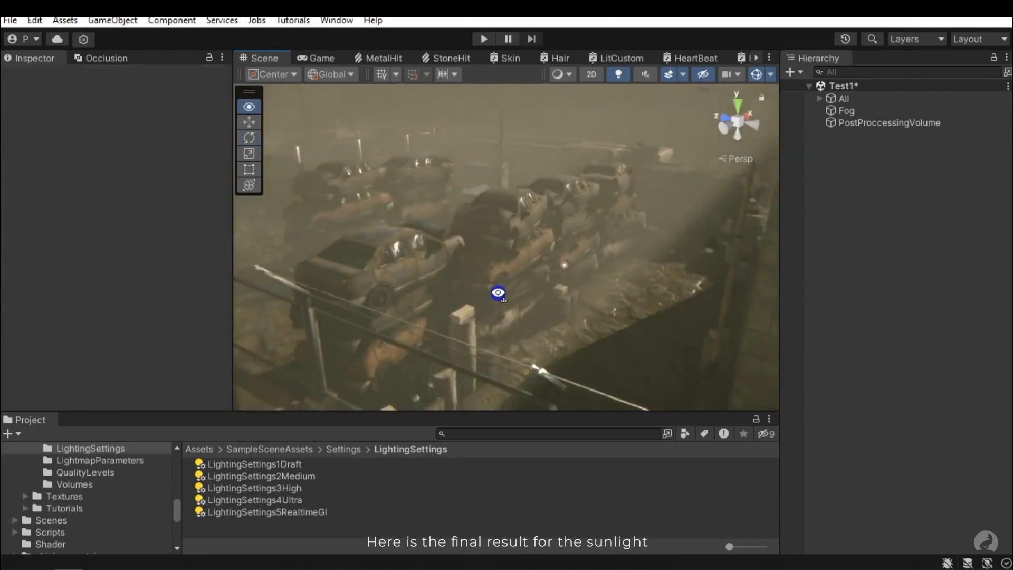
pyautogui.moveTo(498, 294); pyautogui.dragTo(701, 319, button='right')
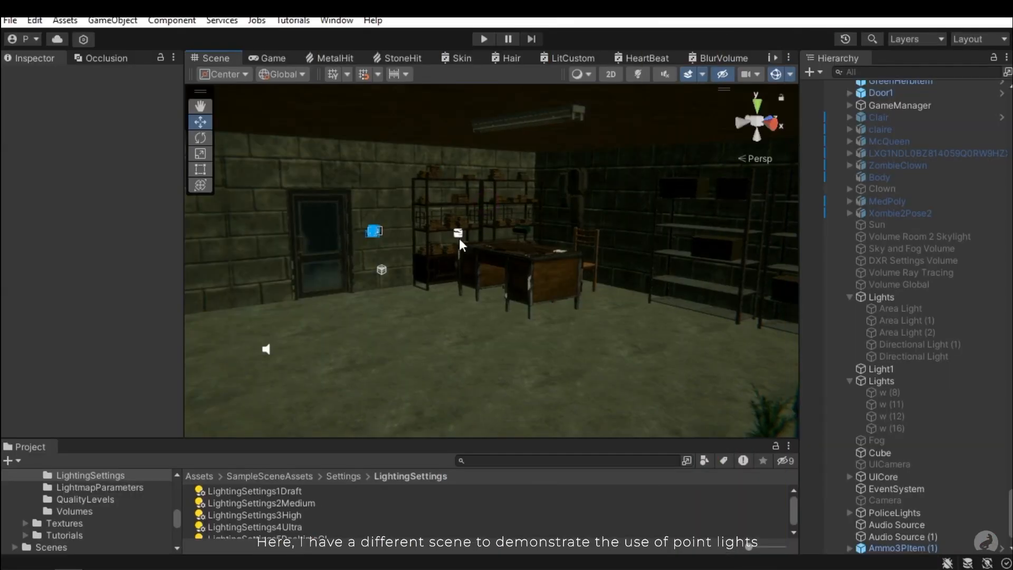
# Frame the desk and ceiling lamp in the interior room and turn on scene lighting in the Scene view
pyautogui.moveTo(451, 242); pyautogui.dragTo(537, 241, button='right')
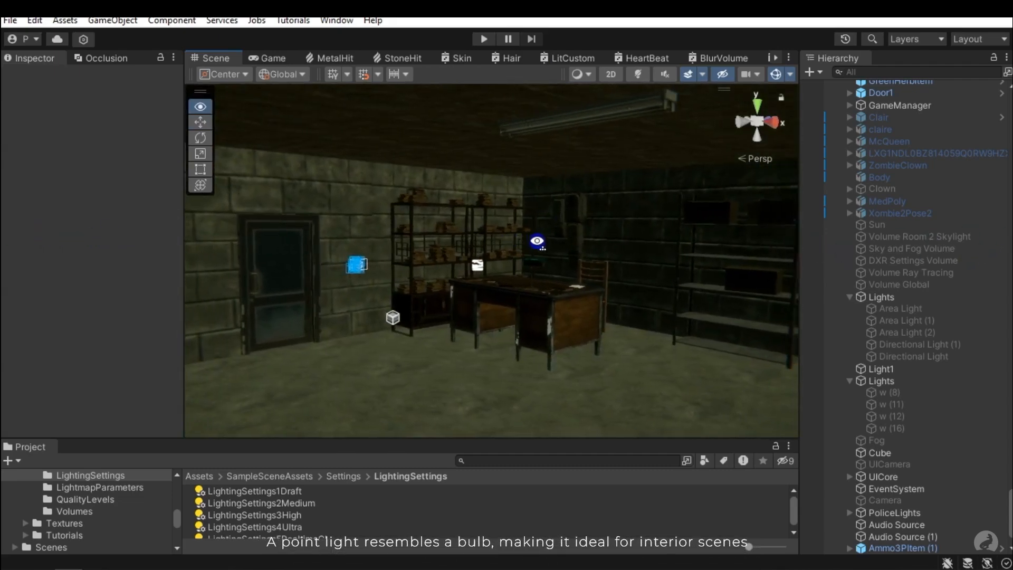
pyautogui.moveTo(606, 143); pyautogui.dragTo(591, 161, button='right')
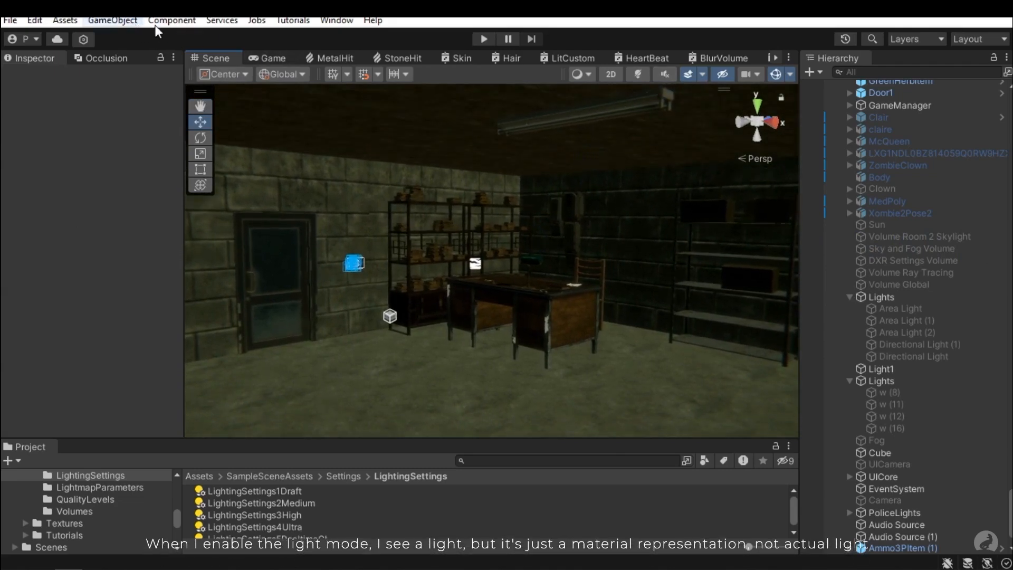
pyautogui.click(638, 75)
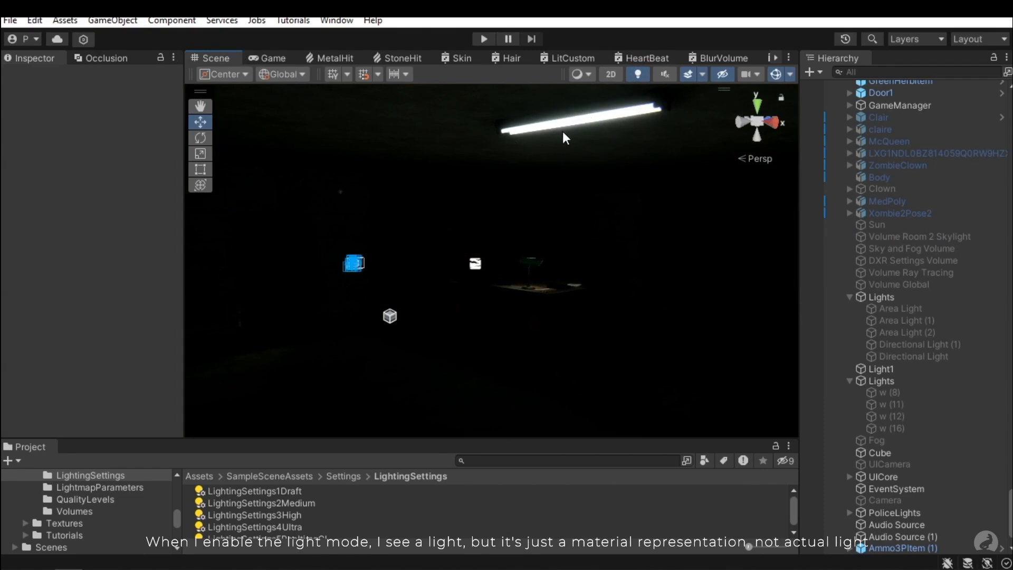
# Add a point light to the dark room and move it along the Z axis to -0.19
pyautogui.click(108, 22)
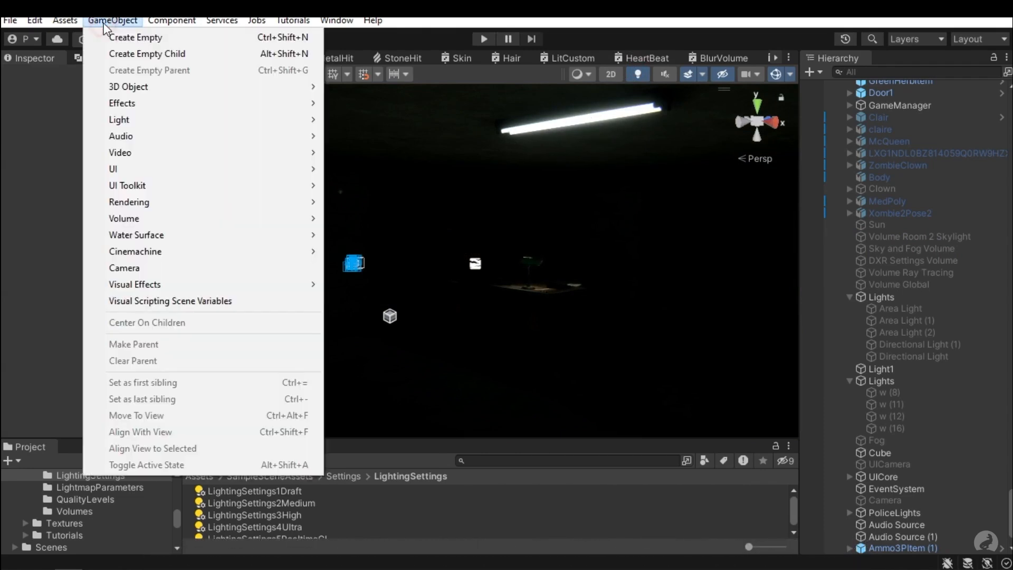
pyautogui.click(147, 122)
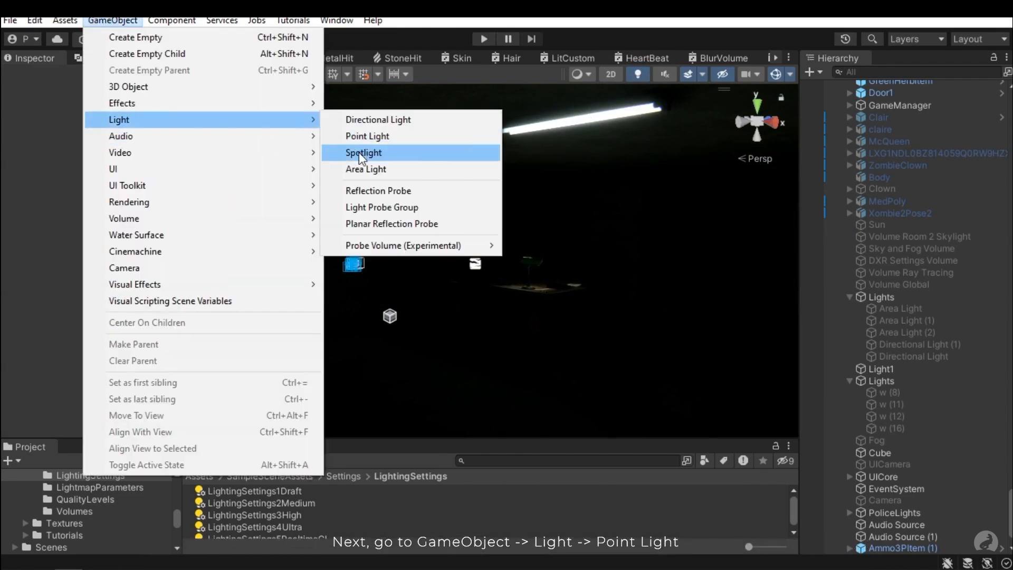
pyautogui.click(366, 138)
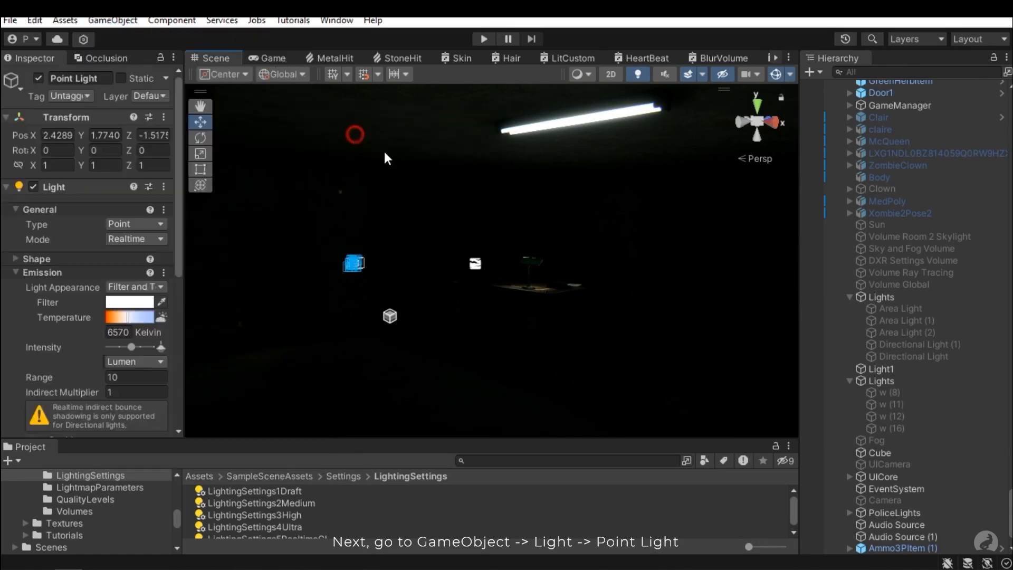
pyautogui.keyDown('alt'); pyautogui.moveTo(453, 256); pyautogui.dragTo(498, 304); pyautogui.keyUp('alt')
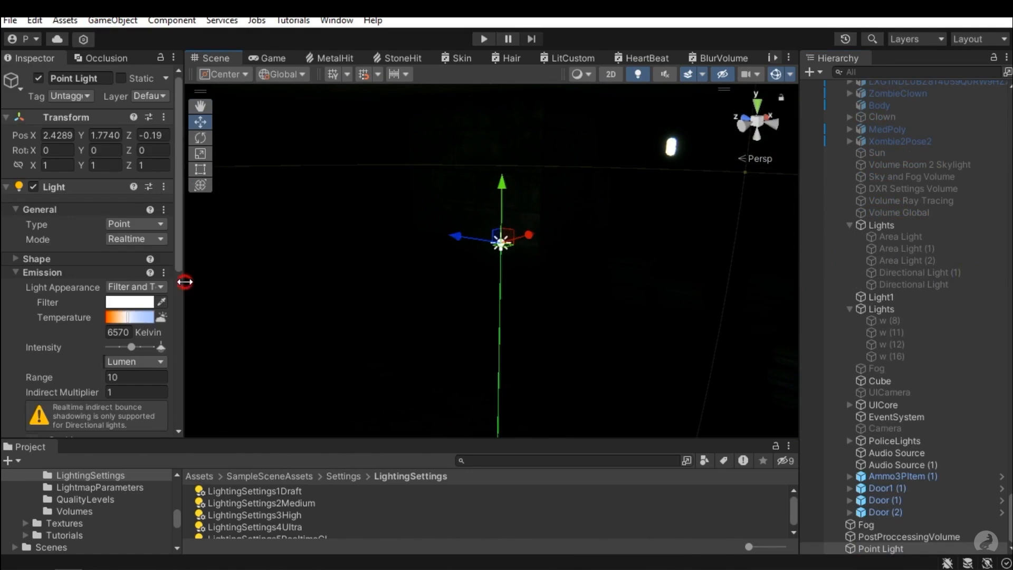
# Widen the Inspector, review the point light's type options and expand its Shape settings to show the radius
pyautogui.moveTo(184, 281); pyautogui.dragTo(267, 283)
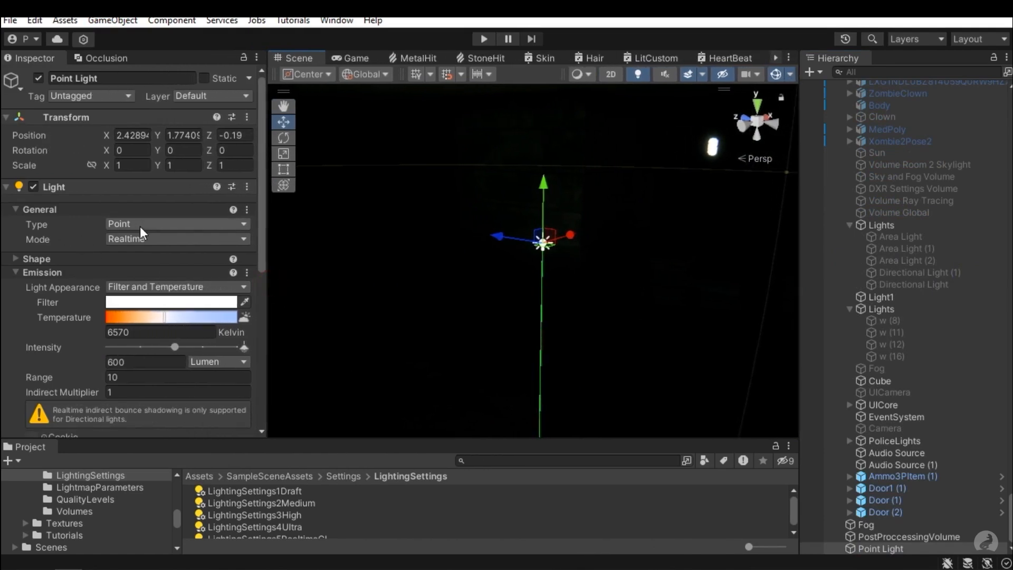
pyautogui.click(112, 224)
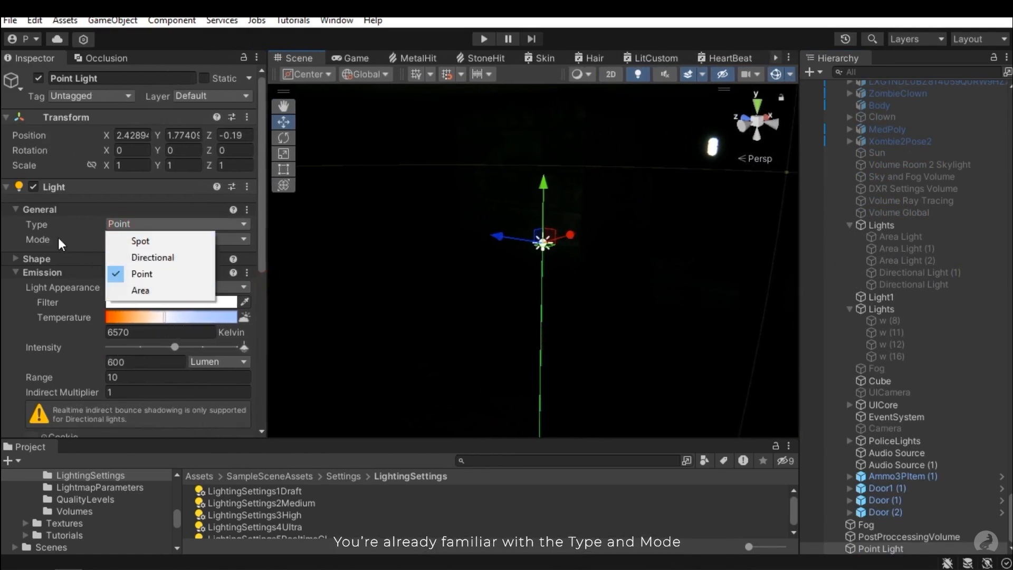
pyautogui.click(58, 238)
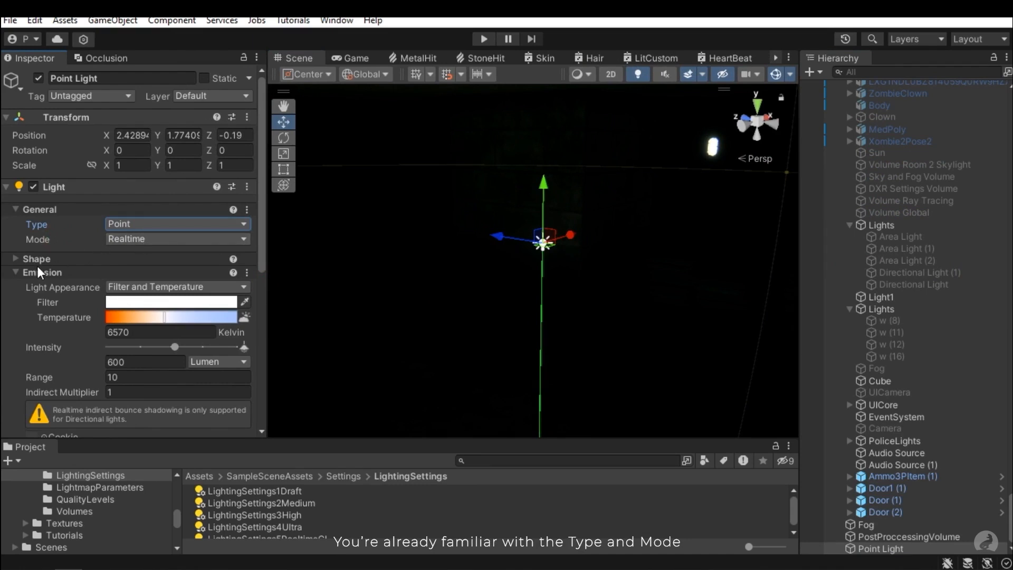
pyautogui.click(47, 257)
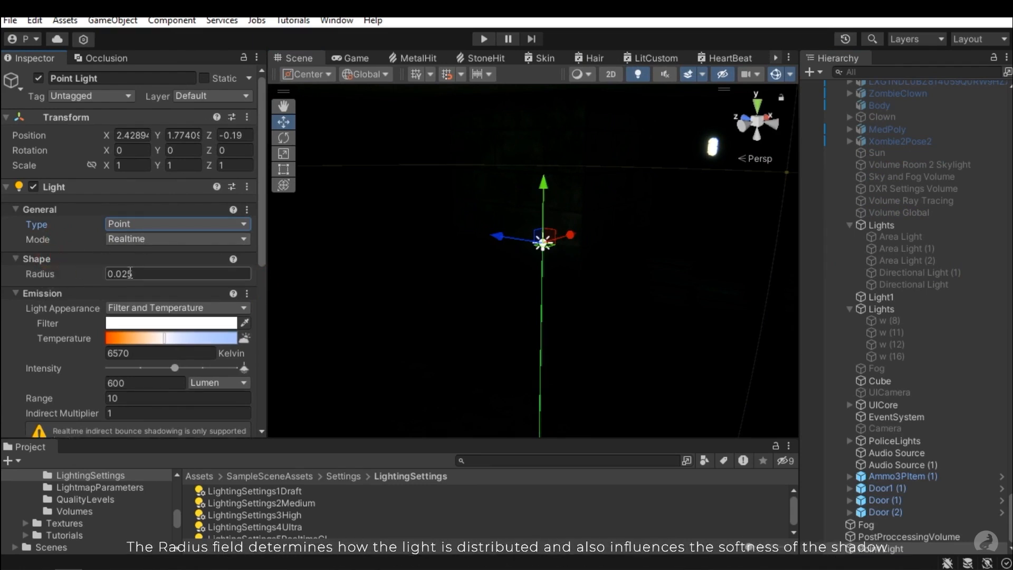
# Raise the point light's intensity to 40000 lumen and check how it lights the room
pyautogui.scroll(-2, 80, 279)
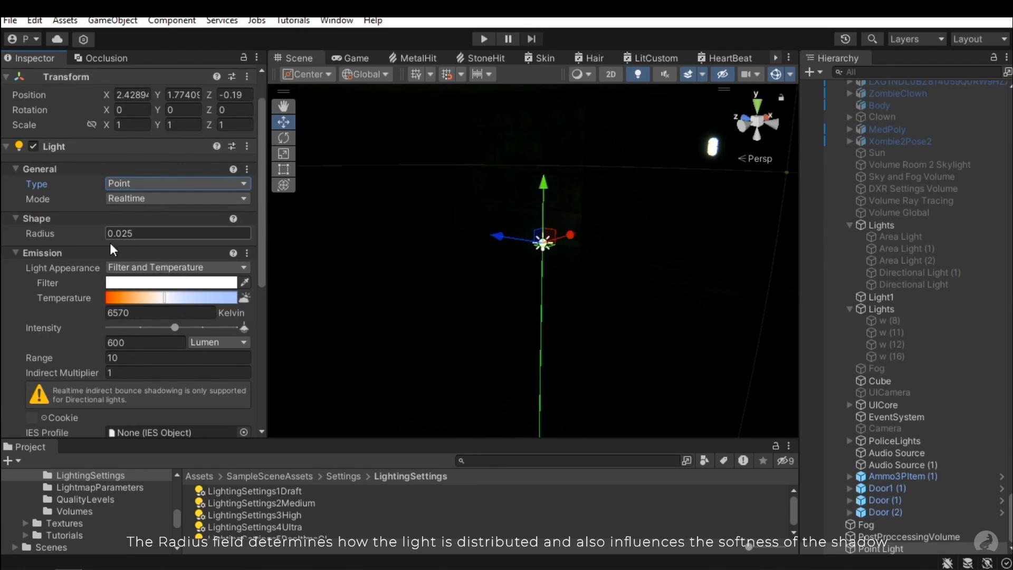
pyautogui.scroll(-3, 95, 258)
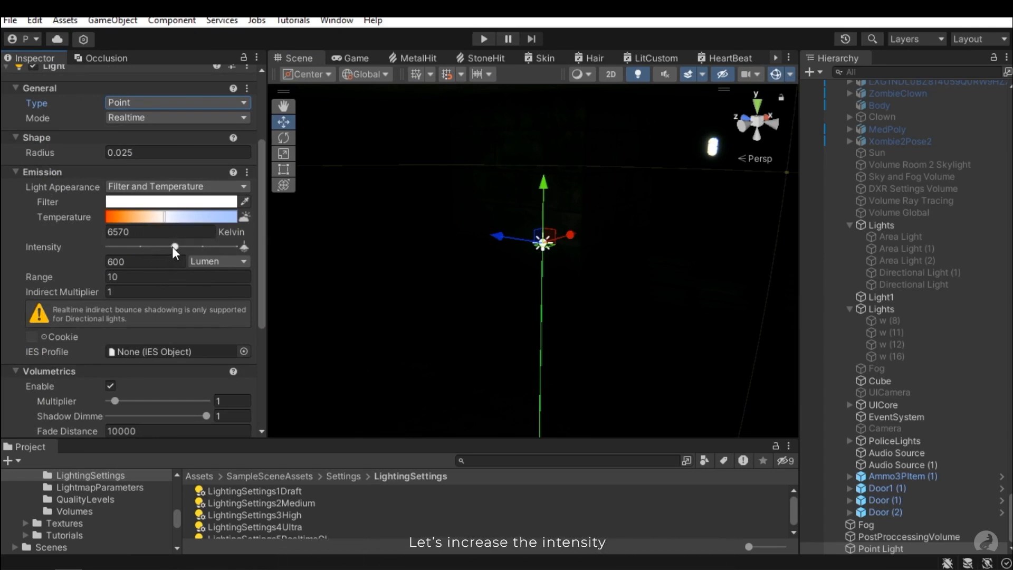
pyautogui.moveTo(199, 249); pyautogui.dragTo(233, 249)
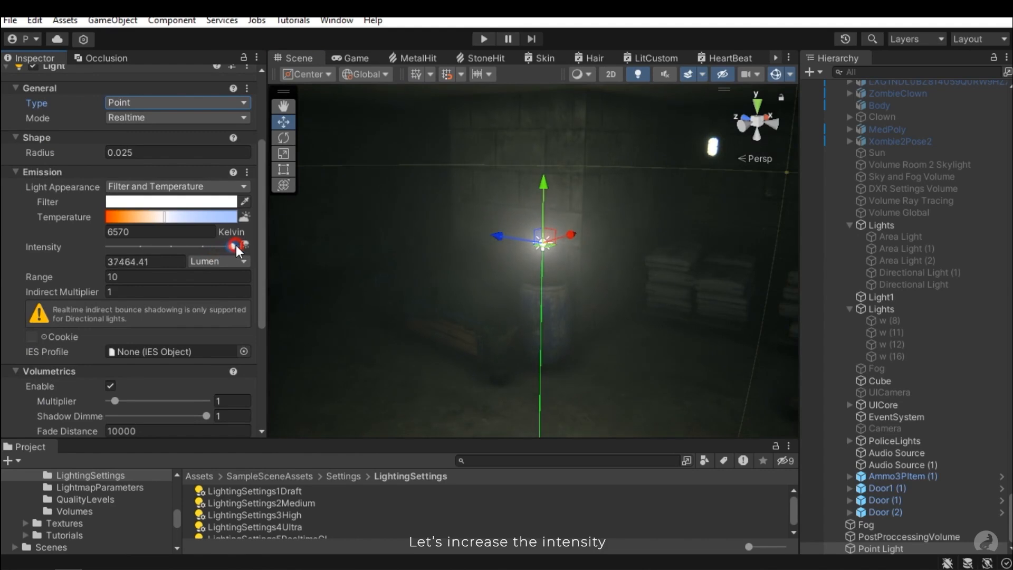
pyautogui.moveTo(370, 269); pyautogui.dragTo(550, 281, button='right')
pyautogui.moveTo(549, 282); pyautogui.dragTo(679, 245, button='middle')
pyautogui.moveTo(654, 258); pyautogui.dragTo(638, 232, button='right')
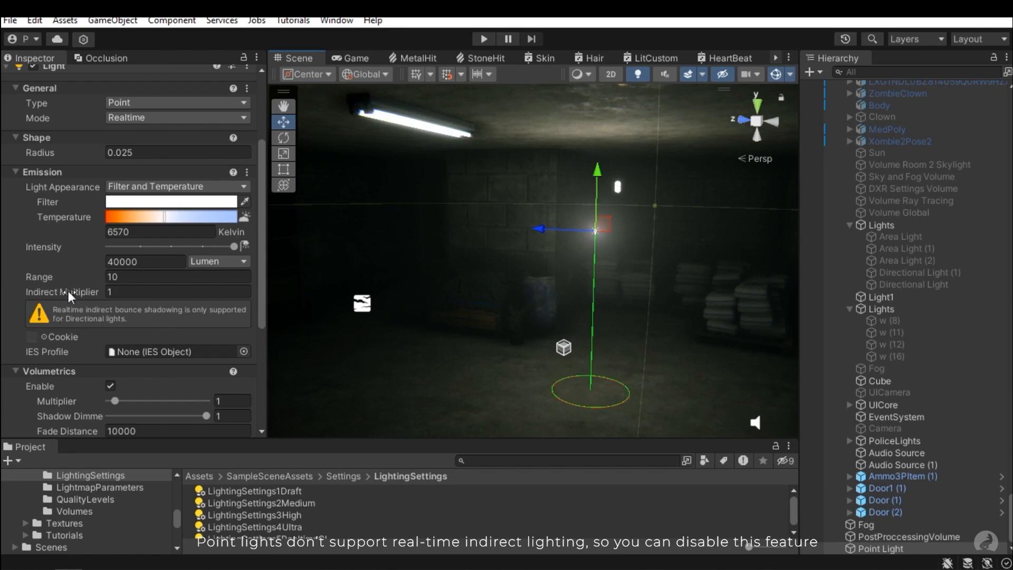
# Try enlarging the point light's range with its sphere handle in the Scene view and undo the change
pyautogui.moveTo(43, 276)
pyautogui.mouseDown()
pyautogui.moveTo(986, 280)
pyautogui.moveTo(44, 282)
pyautogui.mouseUp()
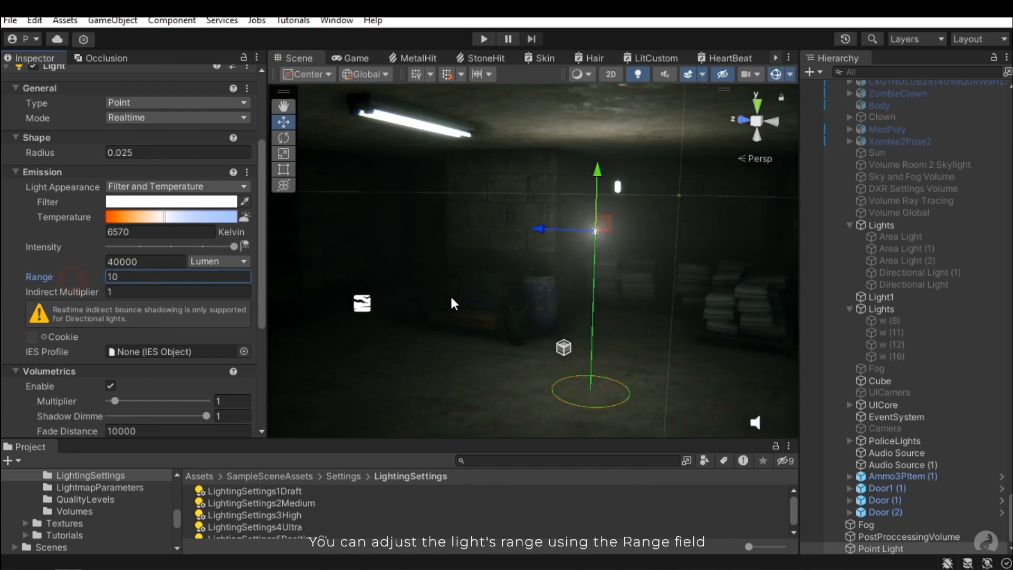
pyautogui.moveTo(575, 266); pyautogui.dragTo(519, 353, button='right')
pyautogui.press('s')
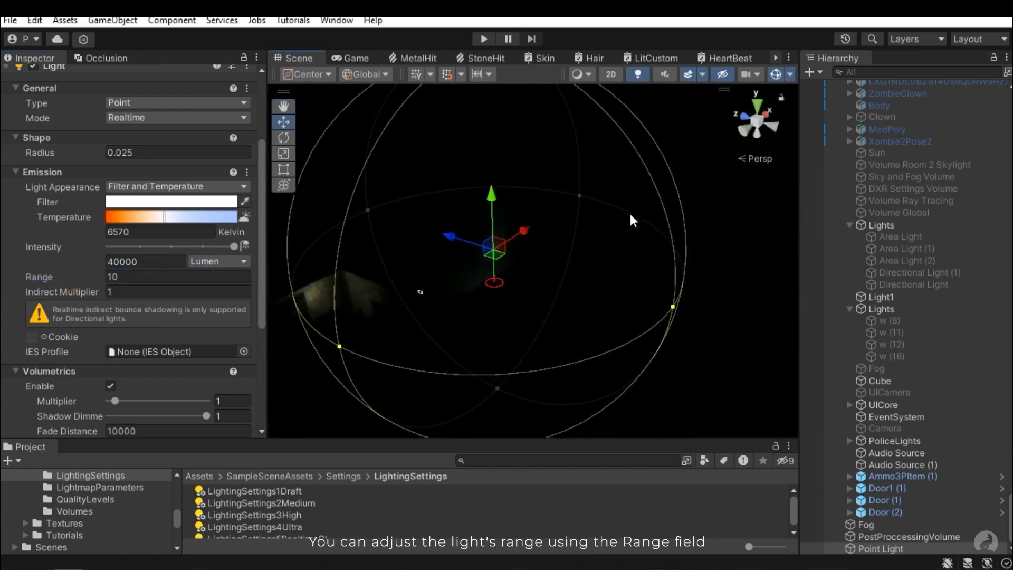
pyautogui.moveTo(673, 307); pyautogui.dragTo(873, 312)
pyautogui.hotkey('ctrl', 'z')
pyautogui.moveTo(570, 299); pyautogui.dragTo(528, 285, button='right')
pyautogui.press('w')
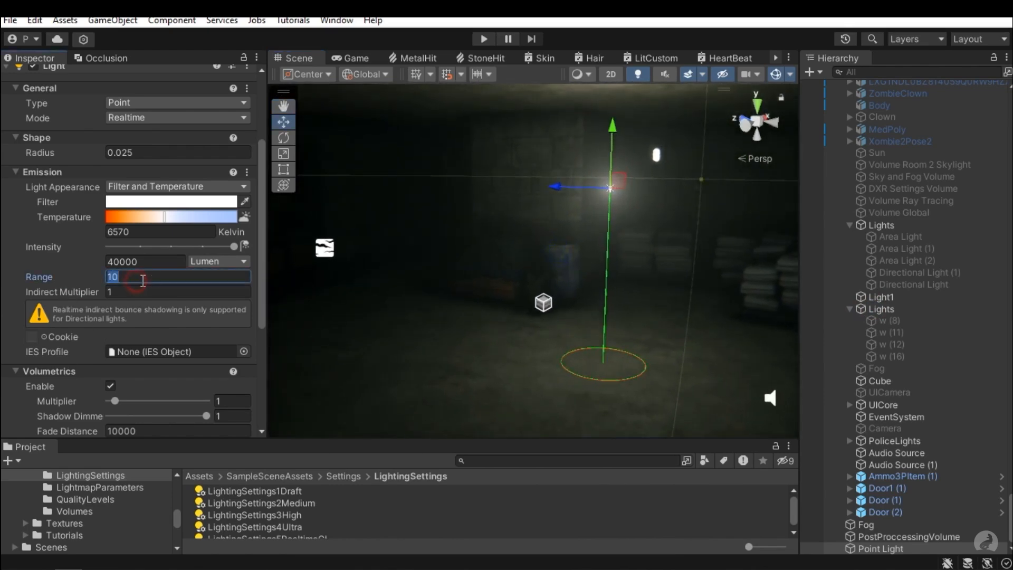
# Set the point light's range to 15 and its indirect multiplier to 0
pyautogui.write('15')
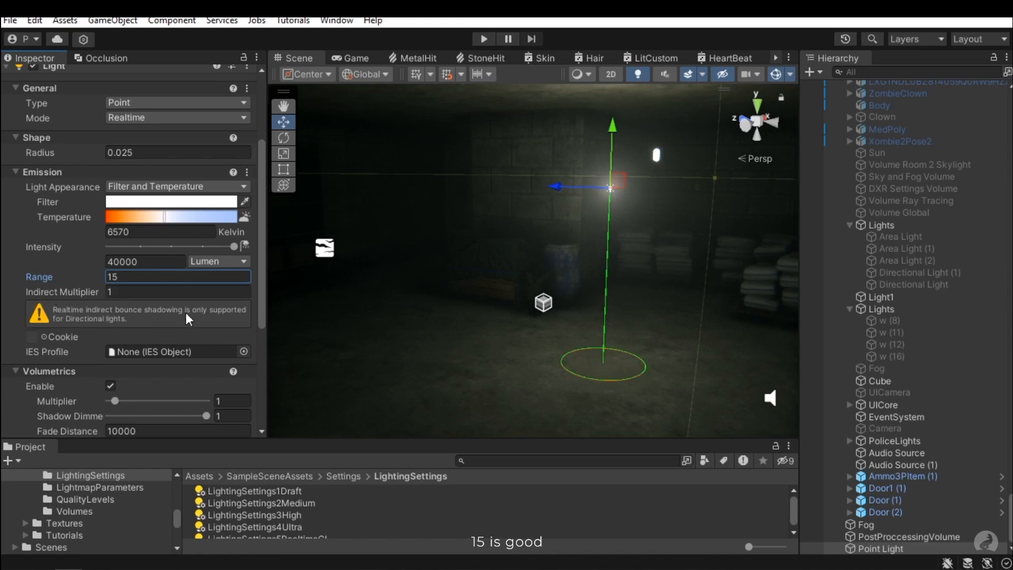
pyautogui.moveTo(89, 292); pyautogui.dragTo(47, 295)
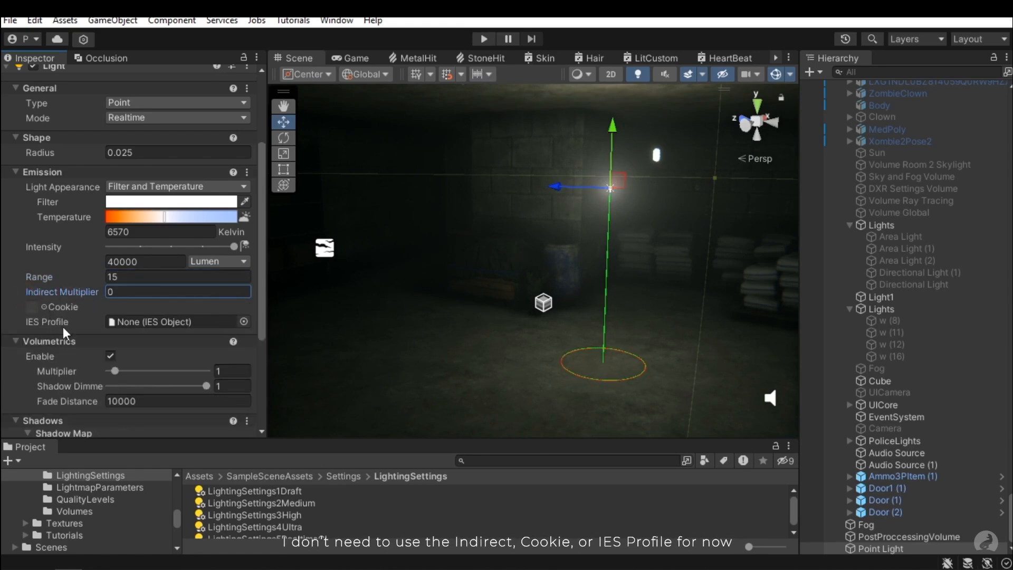
# Deactivate and reactivate the Fog object to compare the point light's volumetric effect with and without it
pyautogui.scroll(-4, 90, 306)
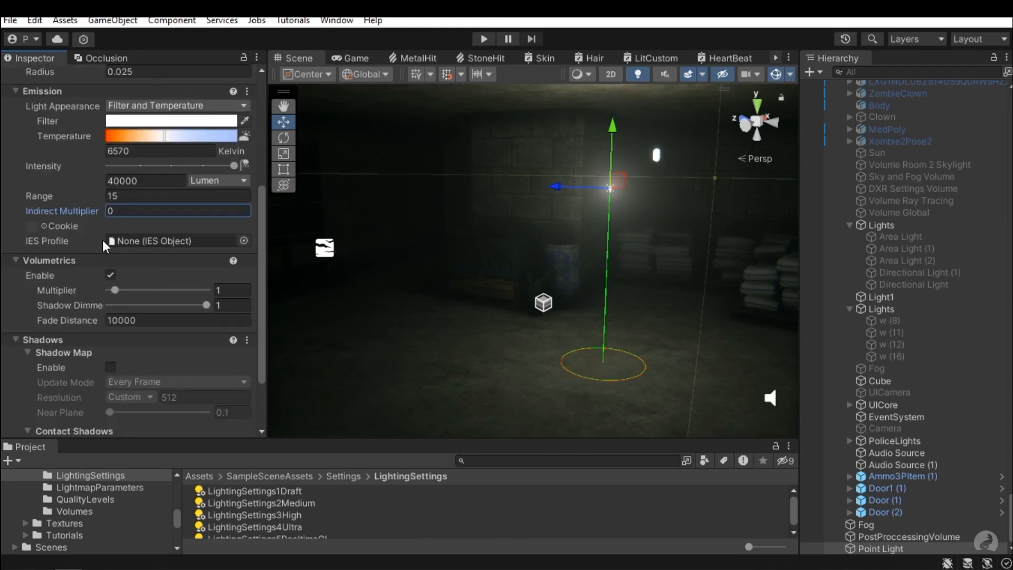
pyautogui.click(110, 275)
pyautogui.click(839, 99)
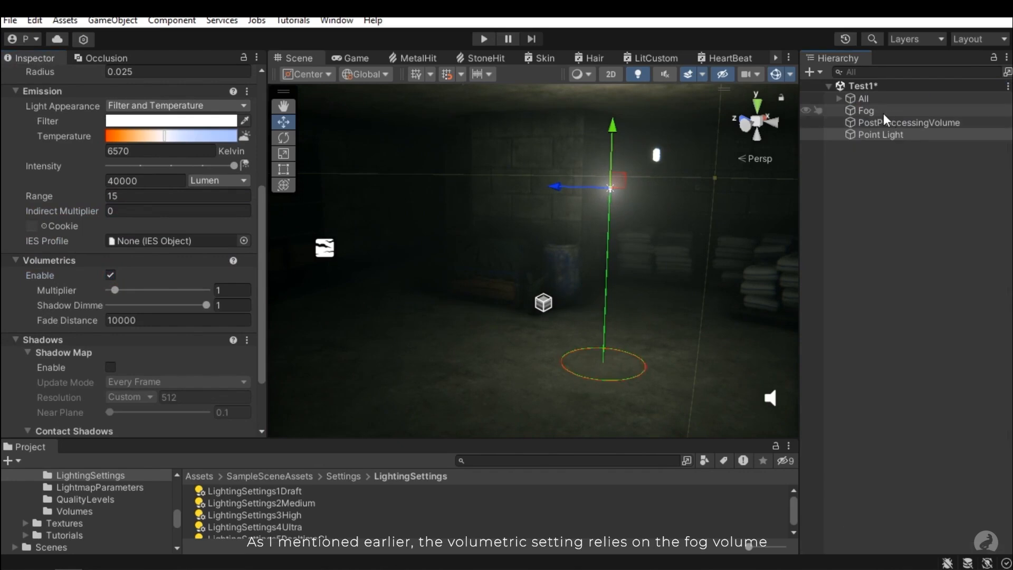
pyautogui.click(887, 112)
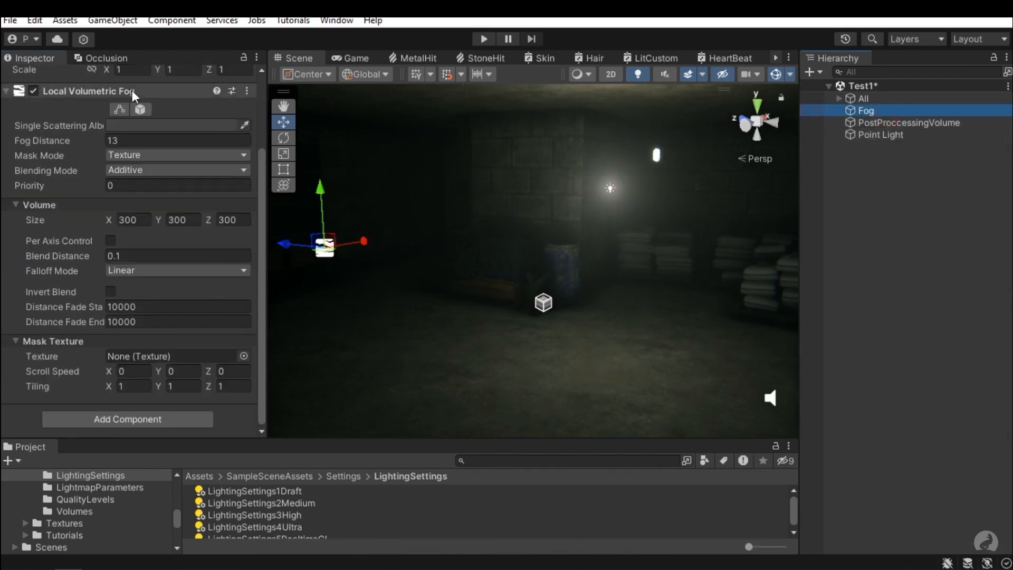
pyautogui.scroll(3, 130, 98)
pyautogui.click(38, 78)
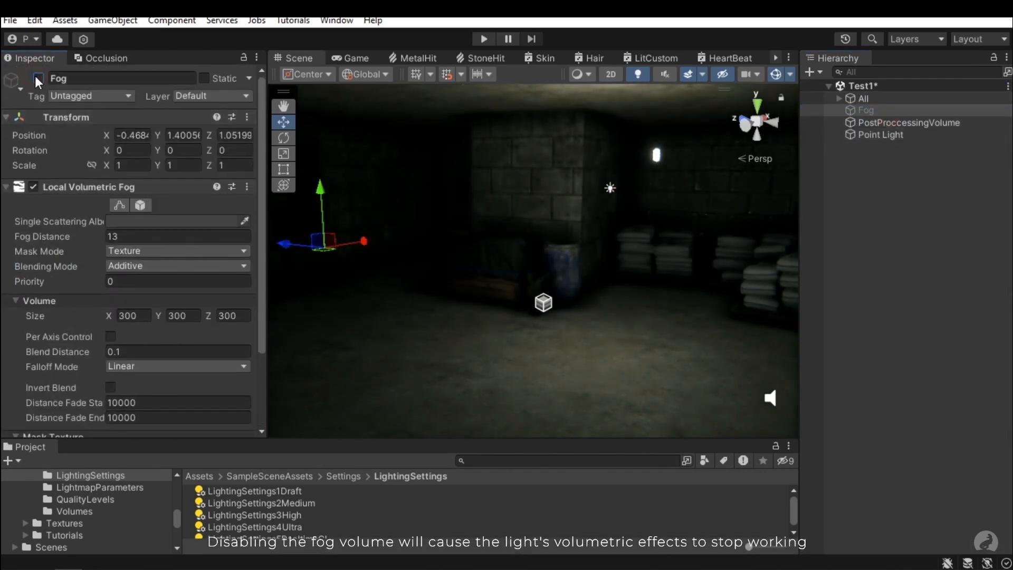
pyautogui.click(38, 78)
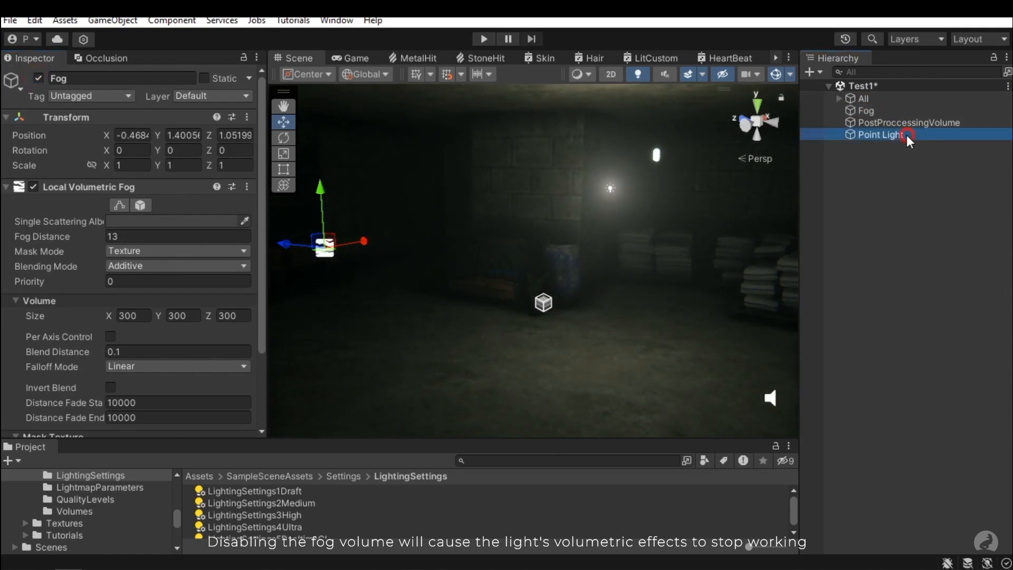
# Enable the point light's shadow map and move the light to check how the shadows shift around the barrel and plant
pyautogui.scroll(-10, 161, 268)
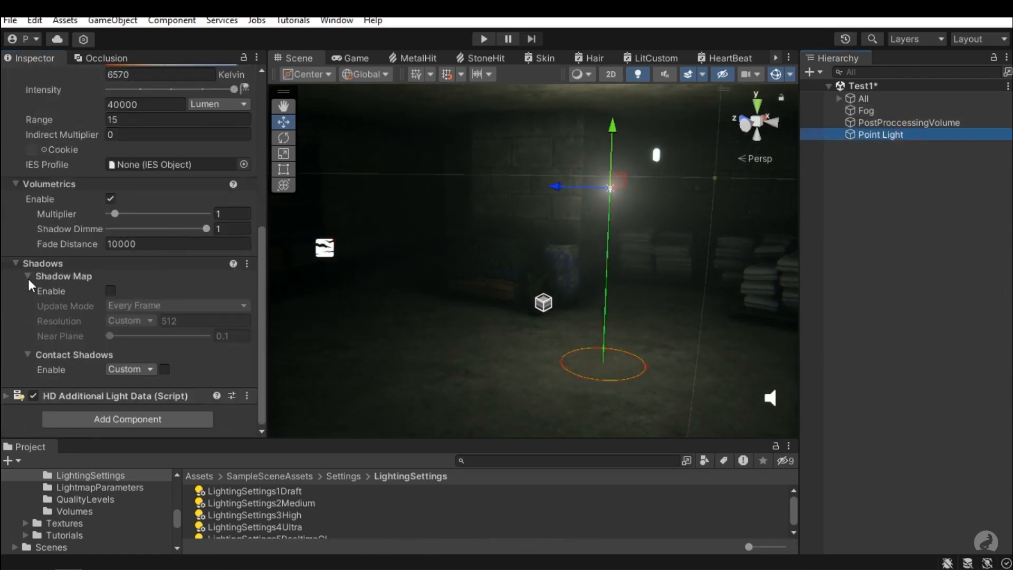
pyautogui.click(110, 291)
pyautogui.click(110, 292)
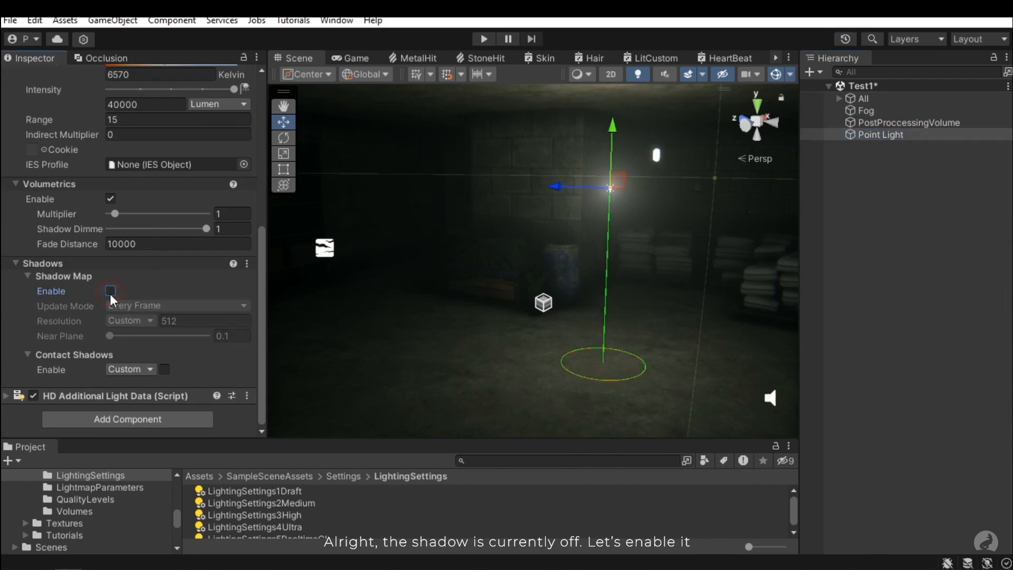
pyautogui.keyDown('alt'); pyautogui.moveTo(510, 287); pyautogui.dragTo(750, 293); pyautogui.keyUp('alt')
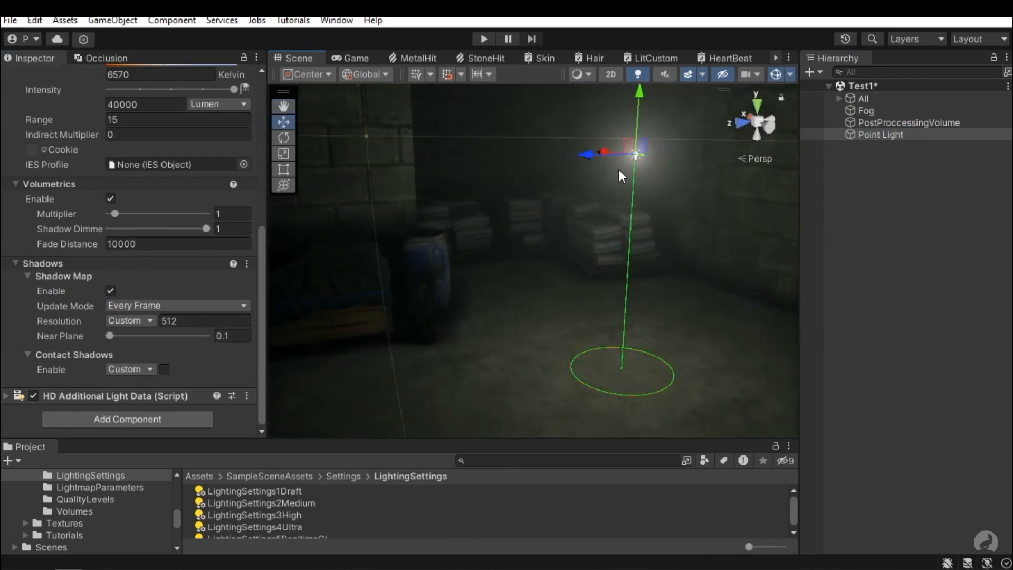
pyautogui.moveTo(612, 155); pyautogui.dragTo(471, 298)
pyautogui.click(111, 291)
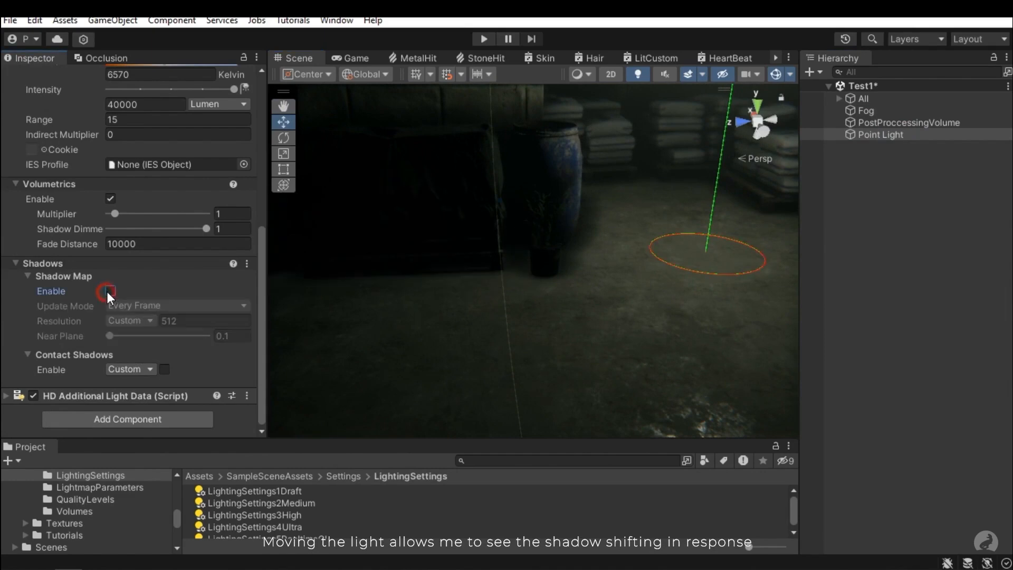
pyautogui.click(110, 291)
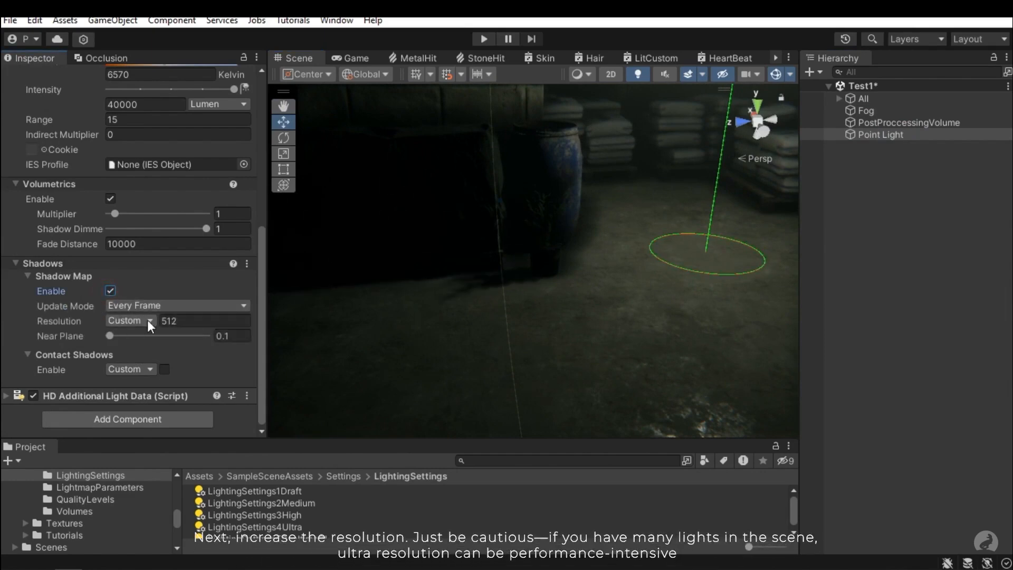
# Set the point light's shadow map resolution to Ultra and its contact shadows to High
pyautogui.keyDown('alt'); pyautogui.moveTo(600, 231); pyautogui.dragTo(552, 251); pyautogui.keyUp('alt')
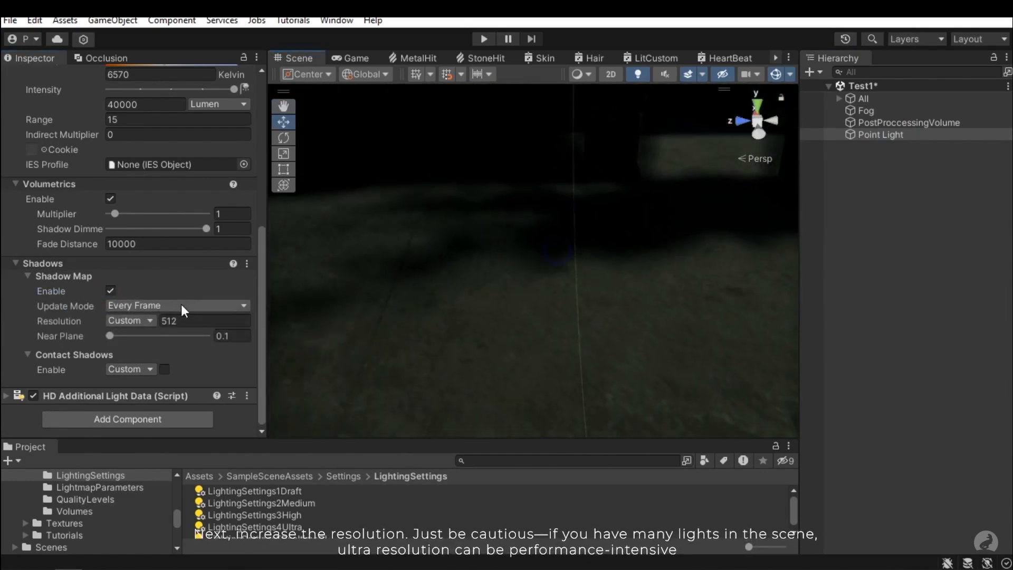
pyautogui.click(138, 320)
pyautogui.click(136, 407)
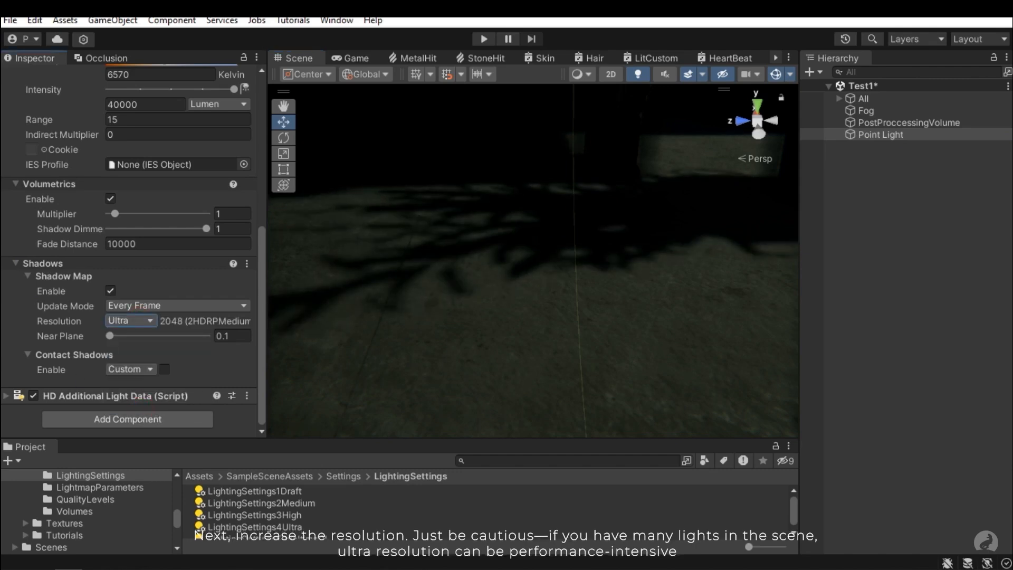
pyautogui.click(137, 371)
pyautogui.click(141, 436)
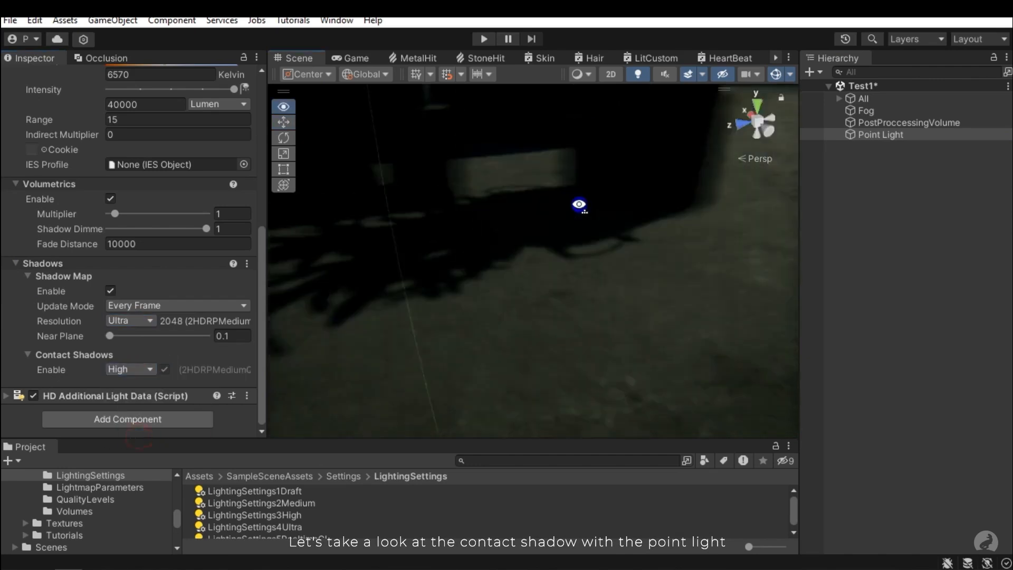
# Switch the contact shadows to Custom and off, then back to High, to compare the shadow at the object's base up close
pyautogui.moveTo(577, 211); pyautogui.dragTo(527, 238, button='middle')
pyautogui.keyDown('alt'); pyautogui.moveTo(527, 238); pyautogui.dragTo(575, 243, button='right'); pyautogui.keyUp('alt')
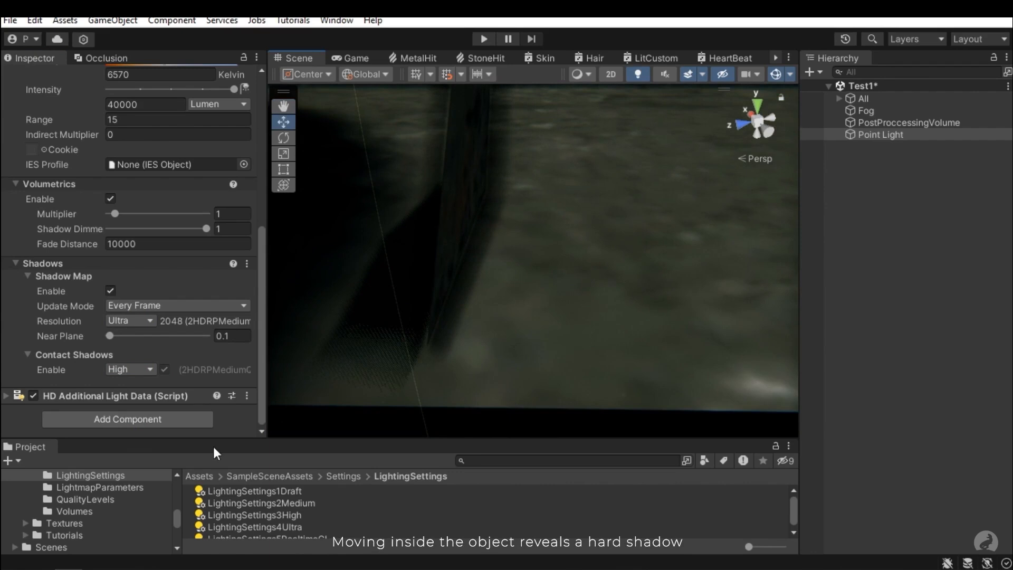
pyautogui.click(150, 369)
pyautogui.click(139, 385)
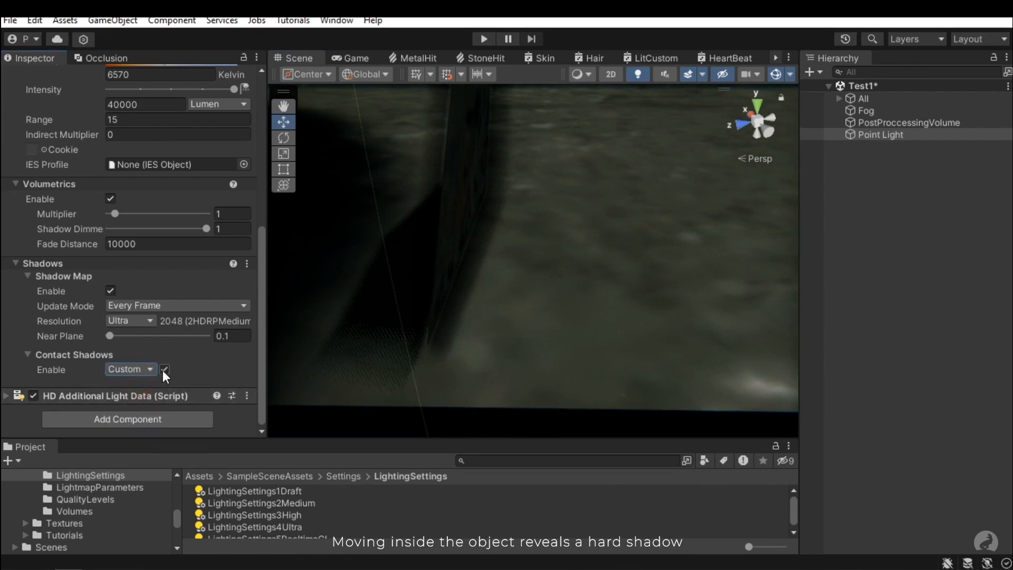
pyautogui.click(163, 369)
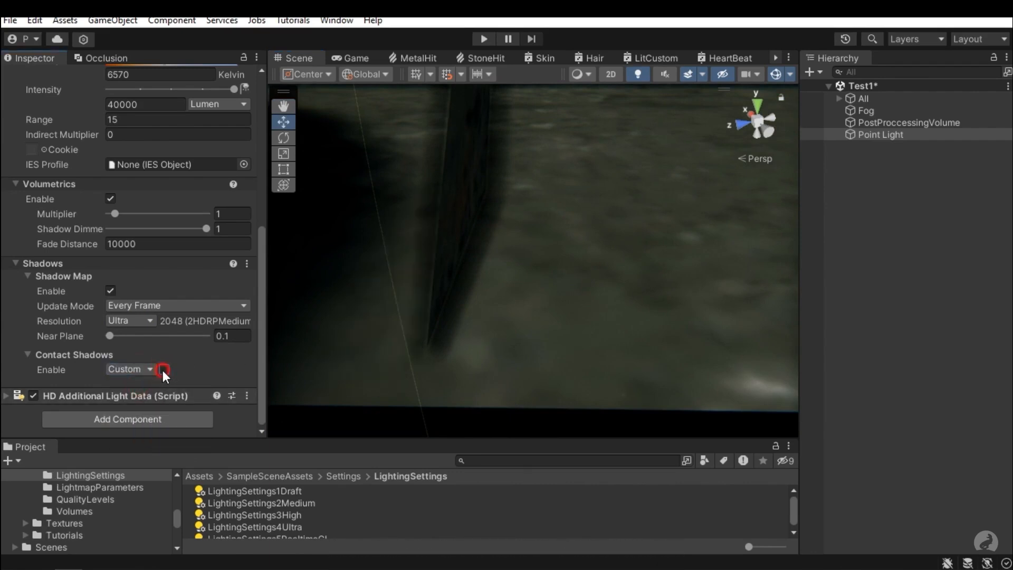
pyautogui.click(129, 371)
pyautogui.click(138, 434)
# Reposition the point light, duplicate it and space the copy away along the X axis beneath the ceiling lamp
pyautogui.keyDown('alt'); pyautogui.moveTo(441, 308); pyautogui.dragTo(292, 288, button='right'); pyautogui.keyUp('alt')
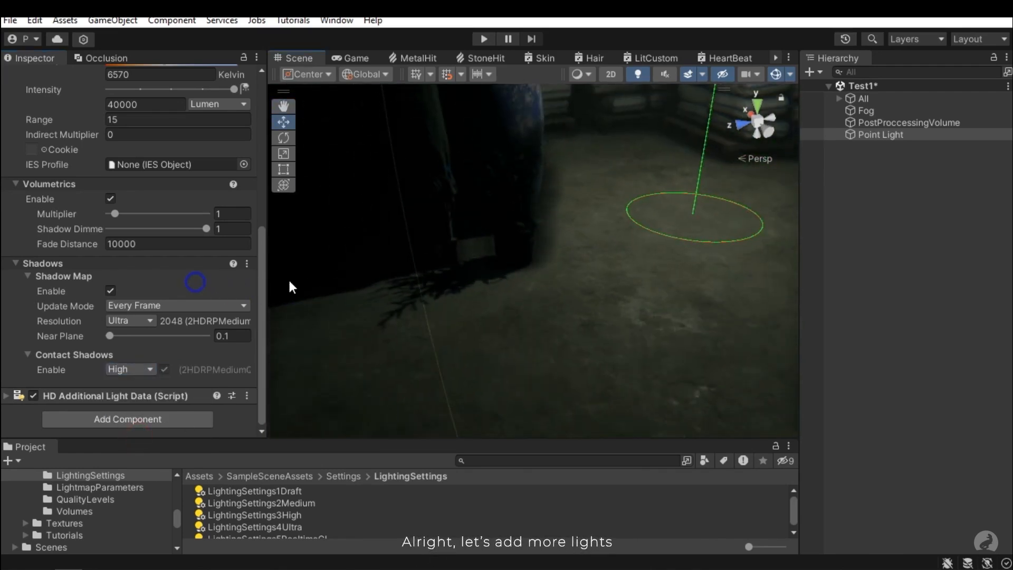
pyautogui.moveTo(401, 266); pyautogui.dragTo(377, 211, button='right')
pyautogui.moveTo(542, 209); pyautogui.dragTo(405, 207)
pyautogui.moveTo(574, 237); pyautogui.dragTo(650, 233, button='right')
pyautogui.hotkey('ctrl', 'd')
pyautogui.moveTo(651, 225); pyautogui.dragTo(517, 232)
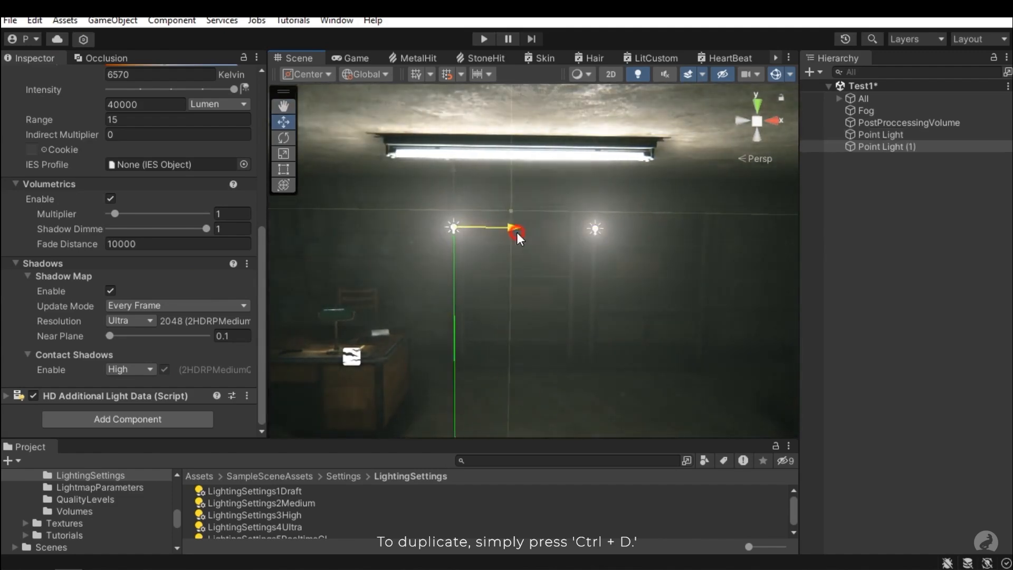
# Select both point lights and raise them together along the Y axis to just below the ceiling lamp
pyautogui.moveTo(520, 232); pyautogui.dragTo(686, 193, button='right')
pyautogui.keyDown('shift'); pyautogui.click(632, 206); pyautogui.keyUp('shift')
pyautogui.moveTo(600, 142); pyautogui.dragTo(604, 113)
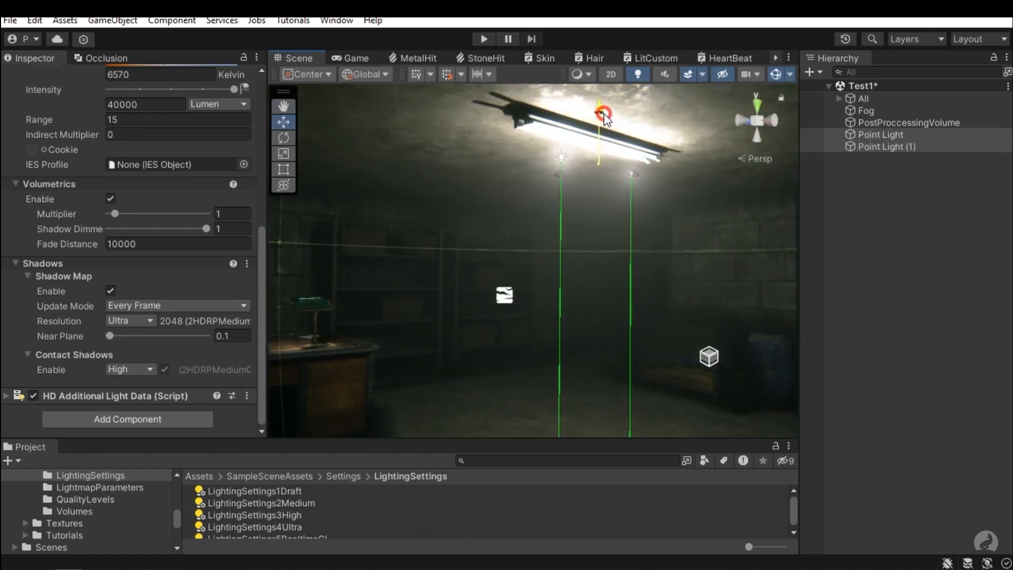
# Set the intensity of the original point light to 20000 lumen
pyautogui.moveTo(539, 321); pyautogui.dragTo(581, 278, button='right')
pyautogui.click(581, 278)
pyautogui.moveTo(475, 306); pyautogui.dragTo(464, 350, button='right')
pyautogui.scroll(3, 131, 285)
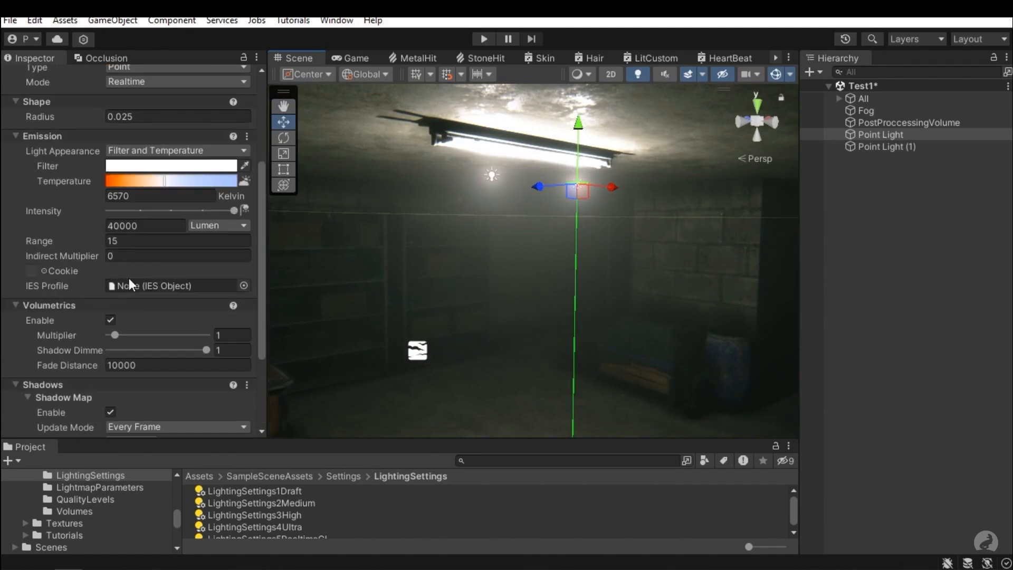
pyautogui.press('BackSpace')
pyautogui.write('2')
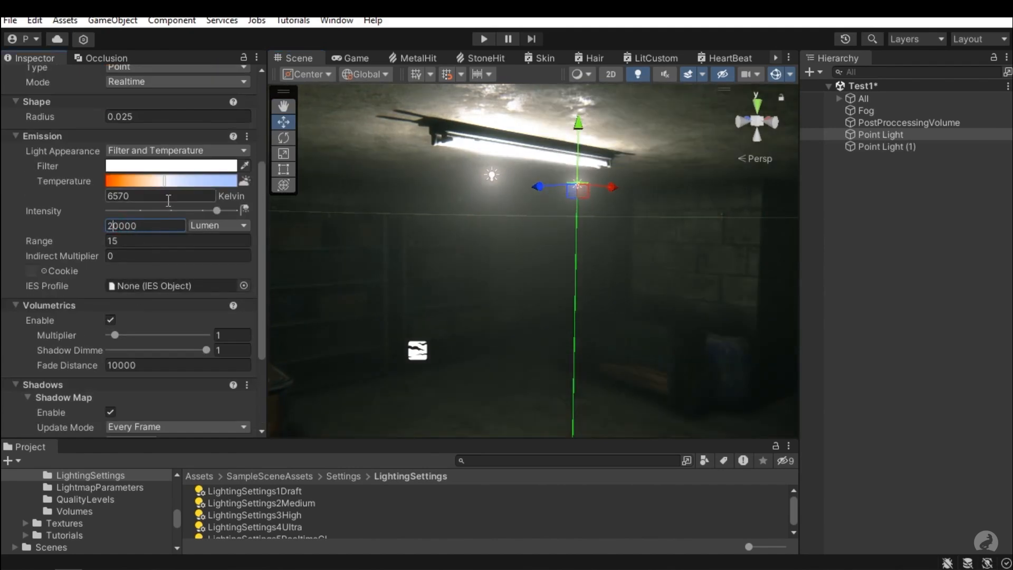
# Set the intensity of the second point light beneath the ceiling lamp to 20000 lumen
pyautogui.click(492, 179)
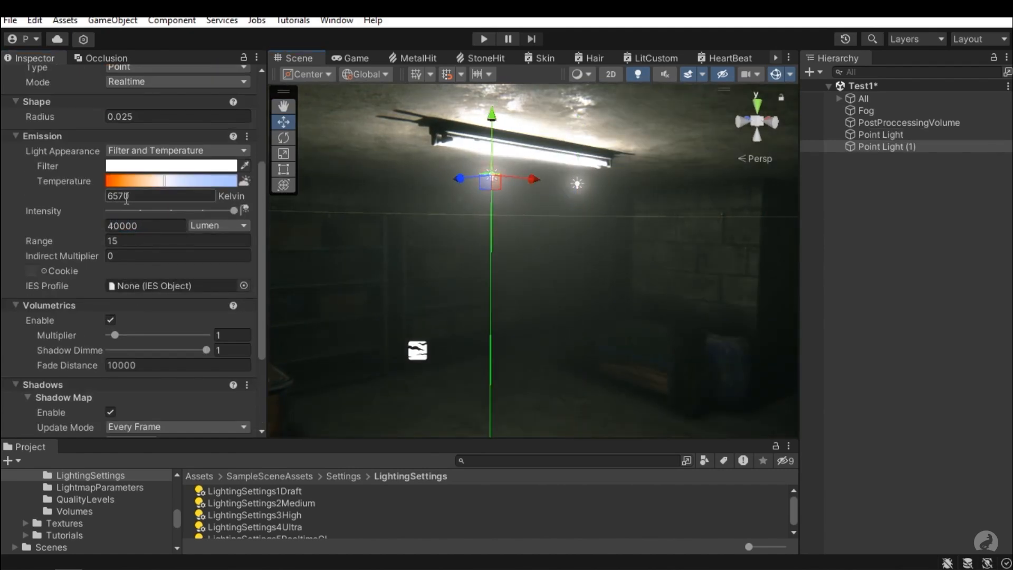
pyautogui.press('Delete')
pyautogui.write('2')
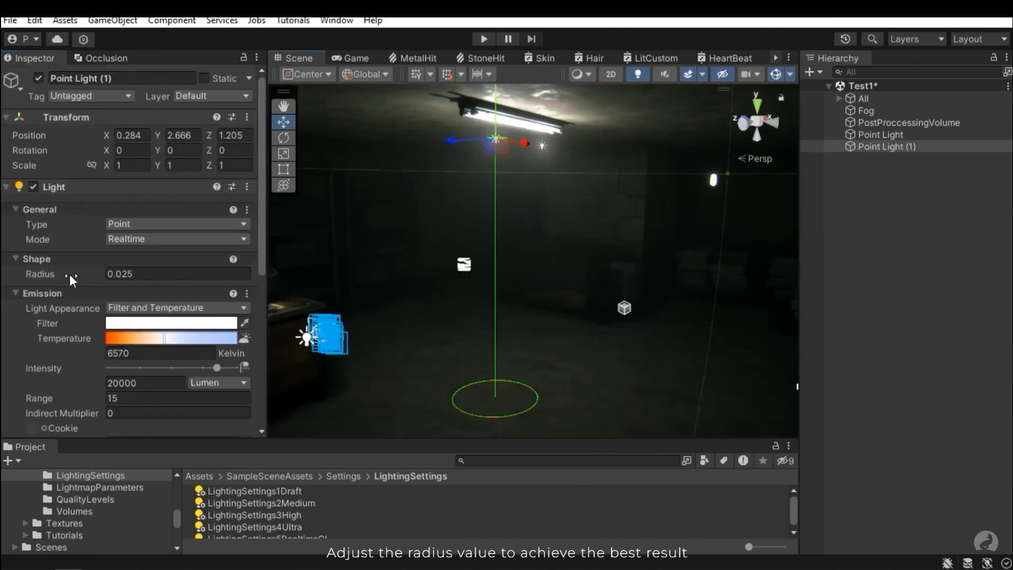
# Try shape radii of 1.6 and 2.4 on the second point light to compare shadow softness, and settle on 0.08
pyautogui.moveTo(44, 275)
pyautogui.mouseDown()
pyautogui.moveTo(99, 271)
pyautogui.moveTo(35, 268)
pyautogui.mouseUp()
pyautogui.moveTo(105, 273)
pyautogui.mouseDown()
pyautogui.moveTo(40, 275)
pyautogui.moveTo(114, 275)
pyautogui.mouseUp()
pyautogui.moveTo(523, 222); pyautogui.dragTo(498, 232, button='right')
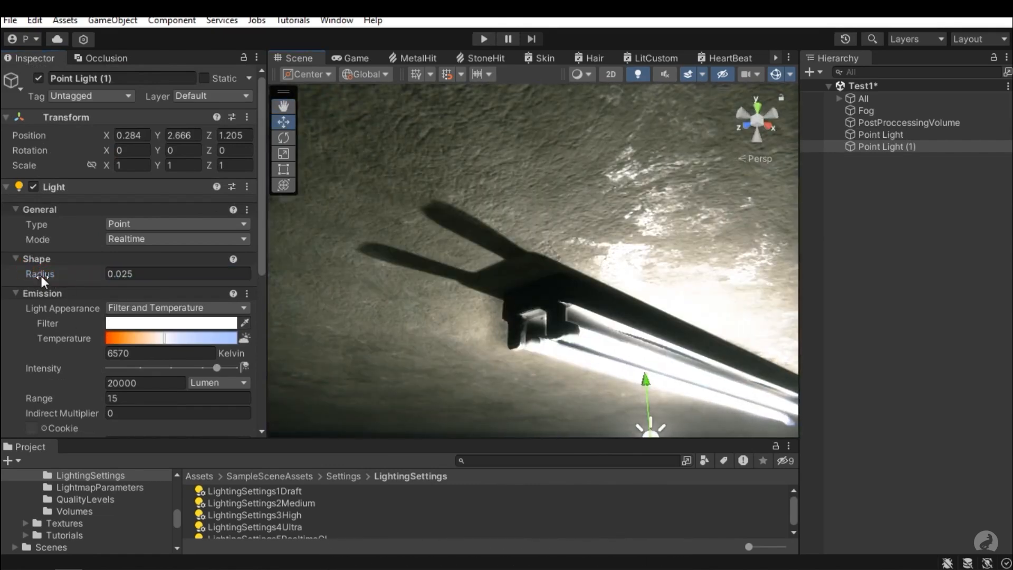
pyautogui.moveTo(41, 277); pyautogui.dragTo(118, 284)
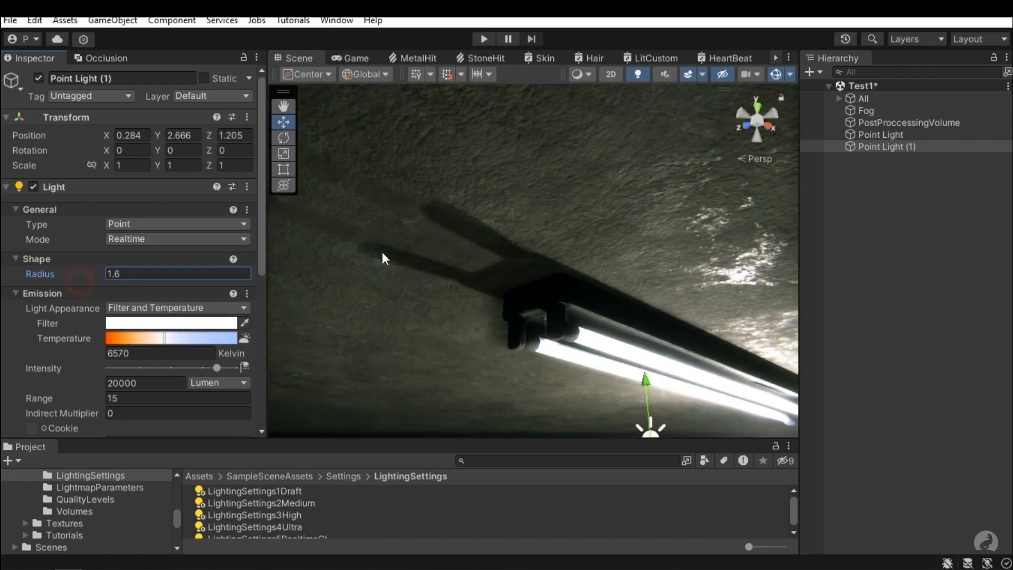
pyautogui.moveTo(382, 251)
pyautogui.mouseDown(button='right')
pyautogui.moveTo(482, 251)
pyautogui.moveTo(369, 263)
pyautogui.mouseUp(button='right')
pyautogui.moveTo(53, 274); pyautogui.dragTo(74, 276)
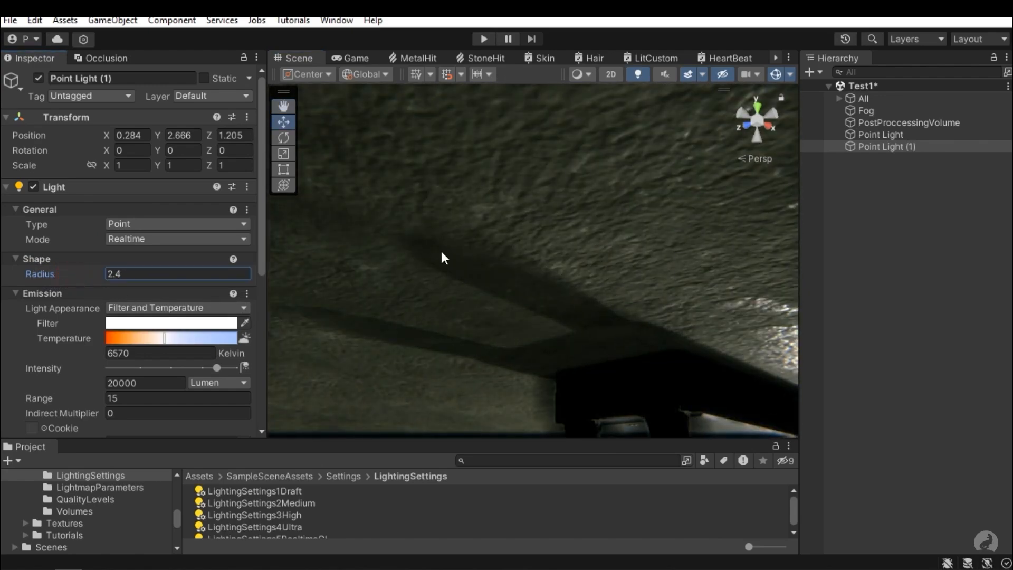
pyautogui.press('f')
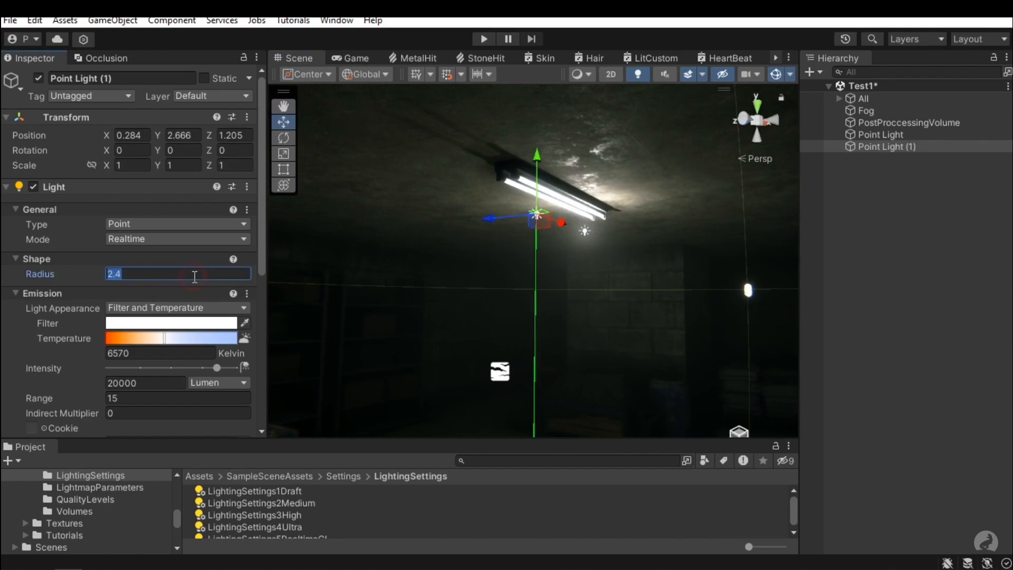
pyautogui.write('.08')
# Duplicate the second point light and move the copy along the Z axis and down toward the desk
pyautogui.moveTo(551, 140); pyautogui.dragTo(475, 171, button='right')
pyautogui.hotkey('ctrl', 'd')
pyautogui.moveTo(588, 167); pyautogui.dragTo(330, 173)
pyautogui.moveTo(377, 132); pyautogui.dragTo(377, 320)
pyautogui.press('f')
pyautogui.scroll(5, 575, 322)
pyautogui.moveTo(575, 322); pyautogui.dragTo(552, 268, button='right')
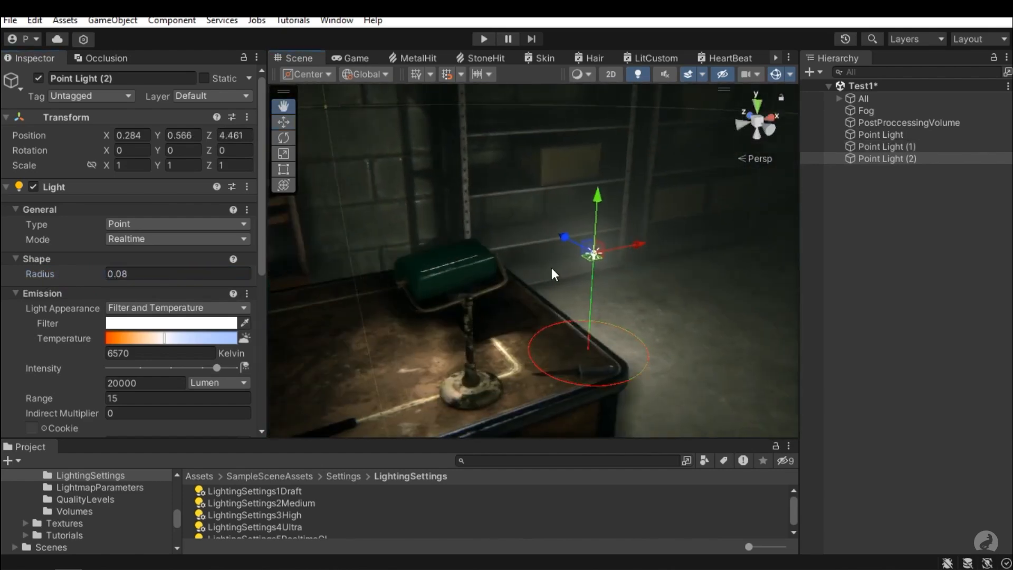
# Position the duplicated point light above the desktop beneath the desk lamp's shade, at a height of 1.107
pyautogui.moveTo(636, 246); pyautogui.dragTo(432, 264)
pyautogui.moveTo(432, 263); pyautogui.dragTo(586, 290, button='right')
pyautogui.moveTo(491, 304); pyautogui.dragTo(707, 318)
pyautogui.moveTo(707, 317); pyautogui.dragTo(760, 312, button='right')
pyautogui.moveTo(495, 283); pyautogui.dragTo(507, 196)
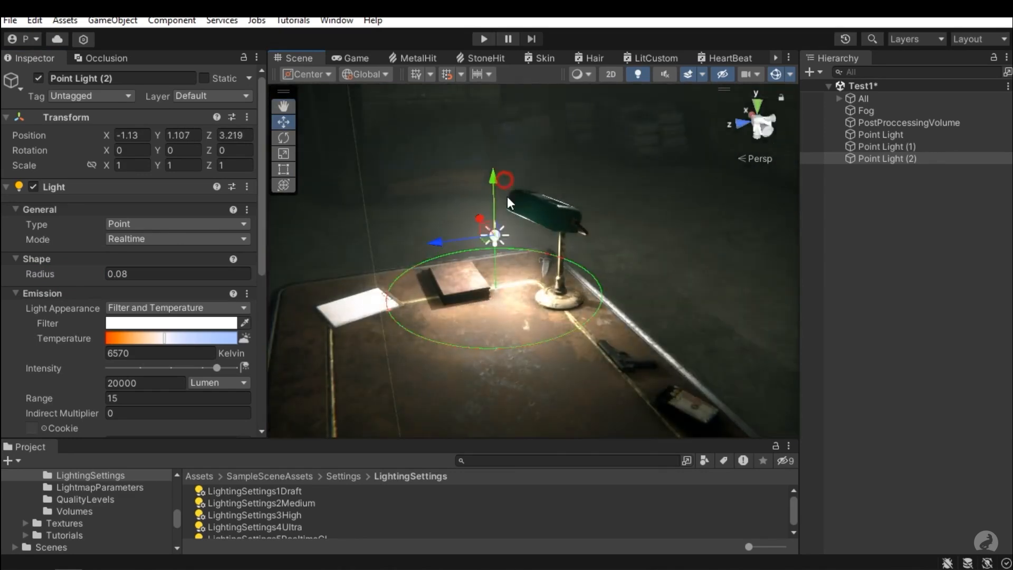
pyautogui.moveTo(508, 196); pyautogui.dragTo(416, 230, button='right')
pyautogui.moveTo(416, 230); pyautogui.dragTo(475, 252, button='middle')
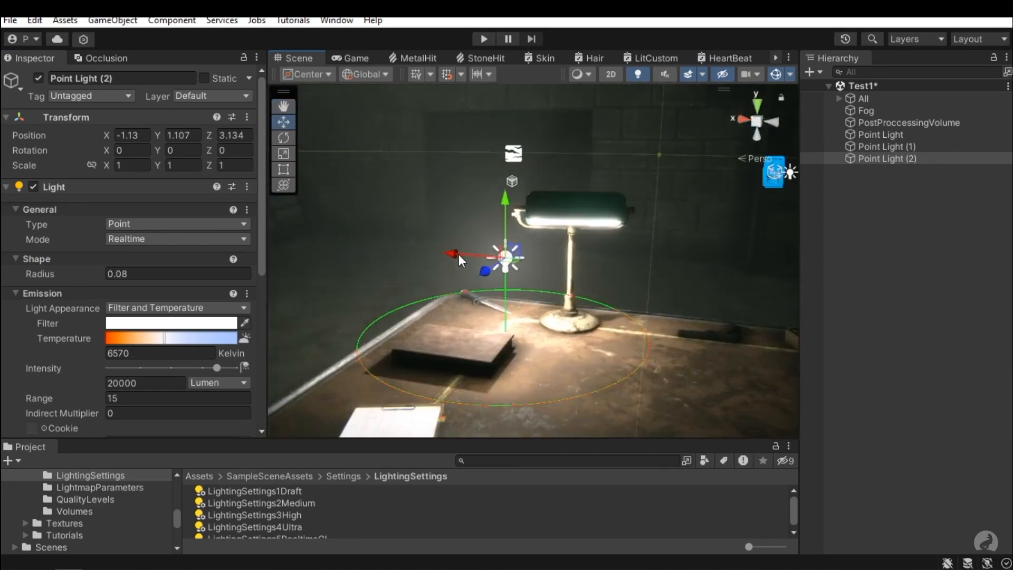
pyautogui.moveTo(456, 256); pyautogui.dragTo(512, 257)
# Duplicate the original point light and move the copy across the room to the glowing wall lamp at the far end
pyautogui.moveTo(512, 256); pyautogui.dragTo(650, 206, button='right')
pyautogui.click(514, 209)
pyautogui.hotkey('ctrl', 'd')
pyautogui.moveTo(327, 207); pyautogui.dragTo(506, 223)
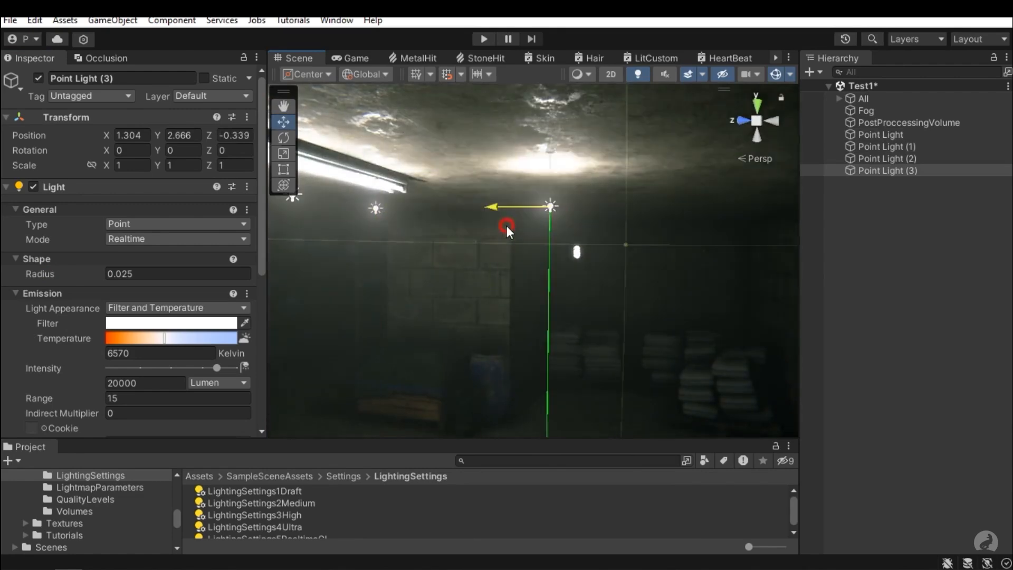
pyautogui.moveTo(505, 223); pyautogui.dragTo(413, 228, button='middle')
pyautogui.moveTo(414, 228); pyautogui.dragTo(660, 240)
pyautogui.moveTo(661, 240); pyautogui.dragTo(418, 239, button='middle')
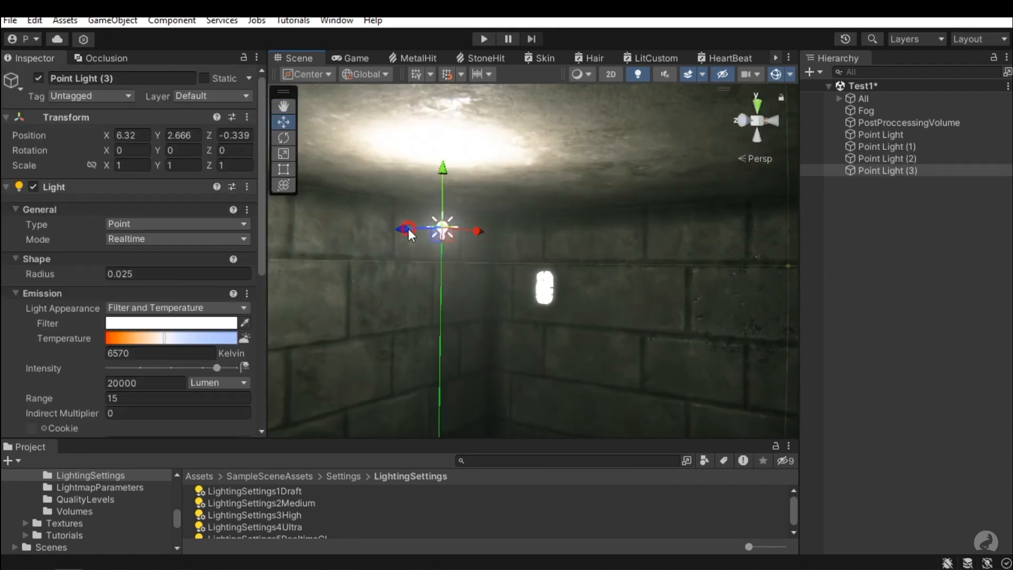
pyautogui.moveTo(408, 229); pyautogui.dragTo(539, 240)
pyautogui.moveTo(540, 241); pyautogui.dragTo(578, 298, button='right')
pyautogui.moveTo(575, 294); pyautogui.dragTo(391, 299)
pyautogui.moveTo(491, 287); pyautogui.dragTo(810, 283)
# Maximize the Scene view and look around the room to review the finished point lighting
pyautogui.keyDown('alt'); pyautogui.moveTo(728, 285); pyautogui.dragTo(465, 480, button='right'); pyautogui.keyUp('alt')
pyautogui.click(255, 527)
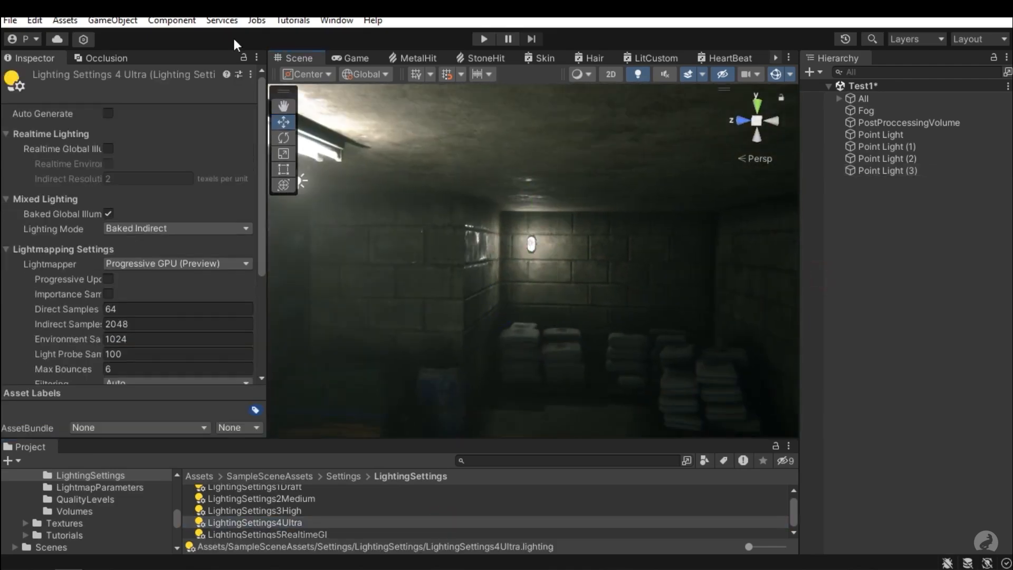
pyautogui.rightClick(297, 58)
pyautogui.click(362, 86)
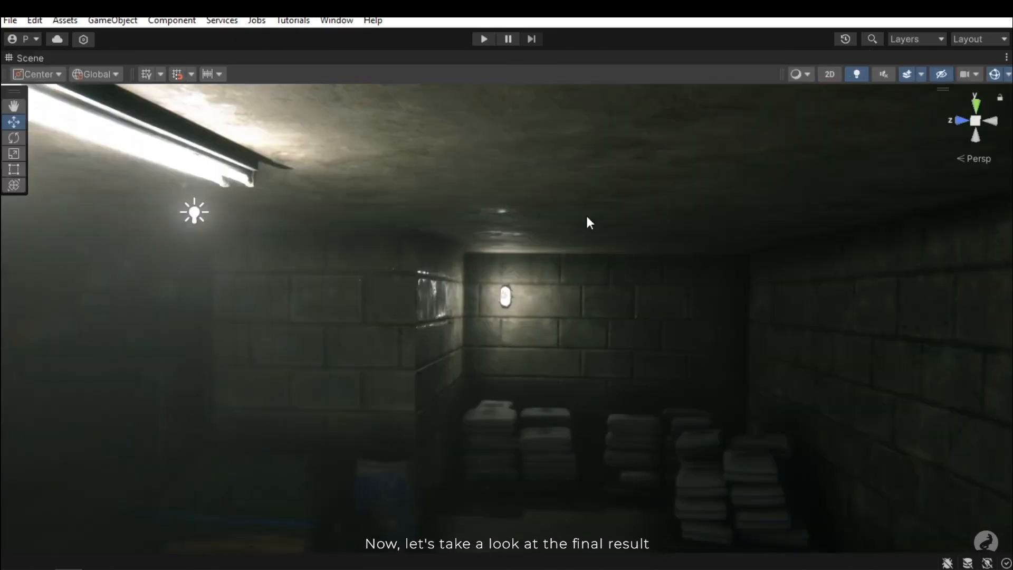
pyautogui.moveTo(586, 216); pyautogui.dragTo(367, 261, button='right')
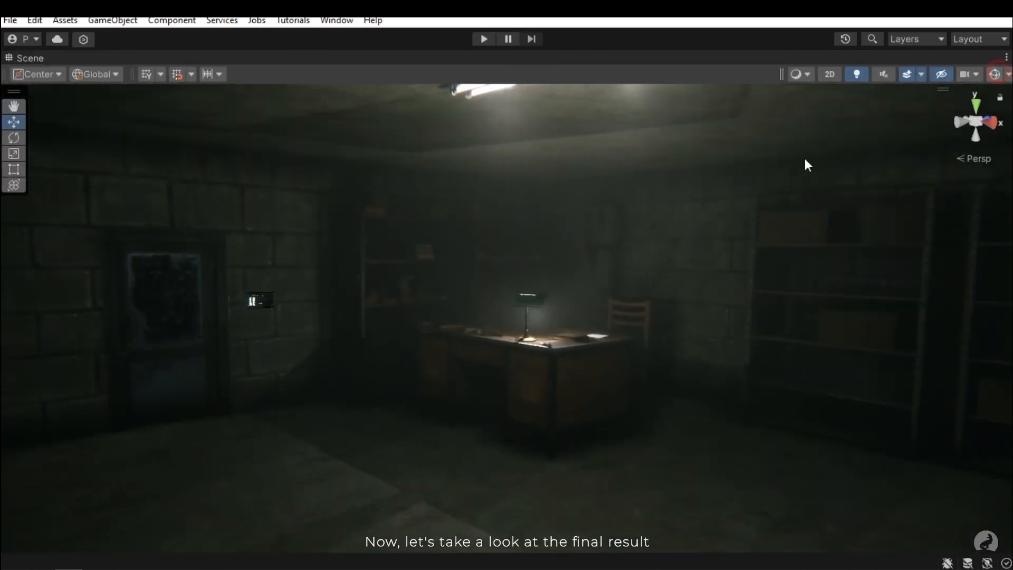
pyautogui.moveTo(805, 160); pyautogui.dragTo(615, 215, button='right')
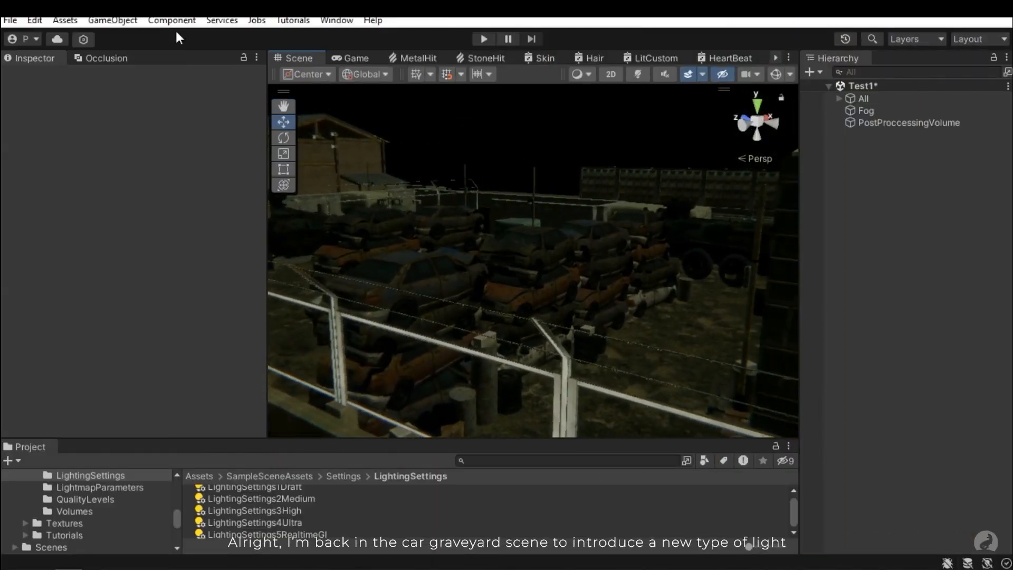
# Add a spotlight to the car graveyard scene
pyautogui.click(113, 20)
pyautogui.click(146, 119)
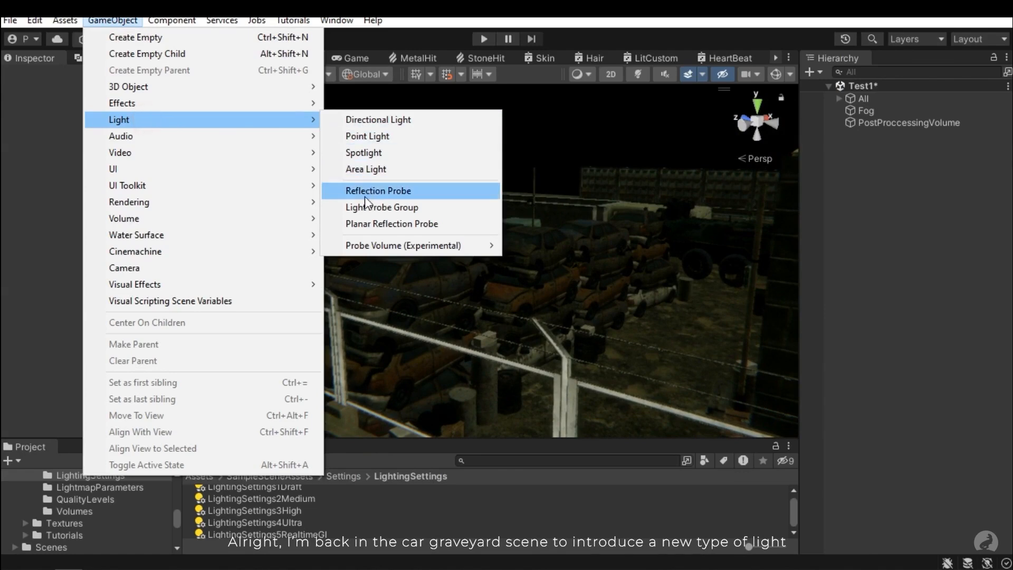
pyautogui.click(371, 153)
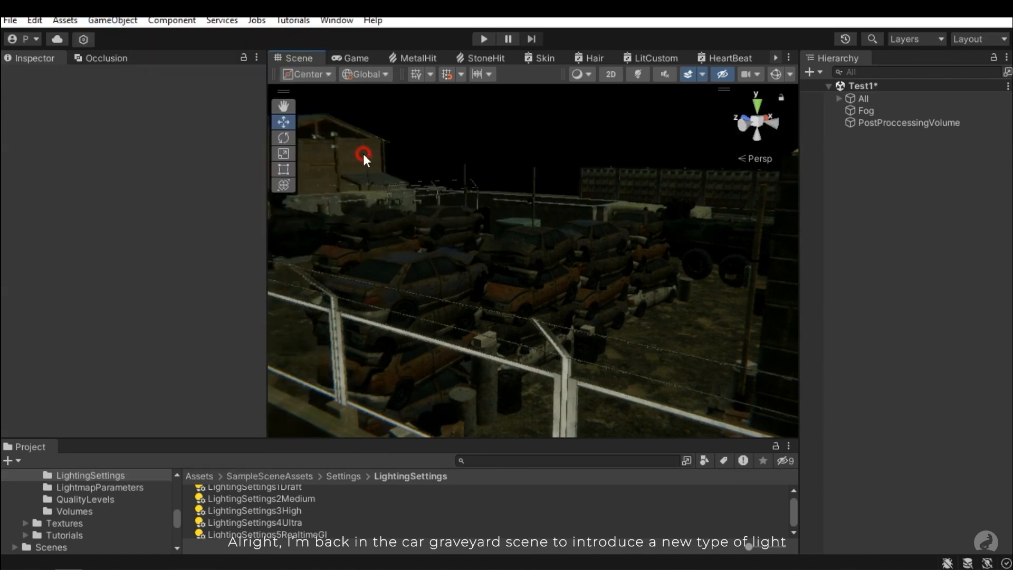
# Turn on the Scene view lighting and gizmos, and move the spotlight along the X and Z axes to about X -24.43, Z 29.12
pyautogui.moveTo(497, 252); pyautogui.dragTo(429, 248, button='right')
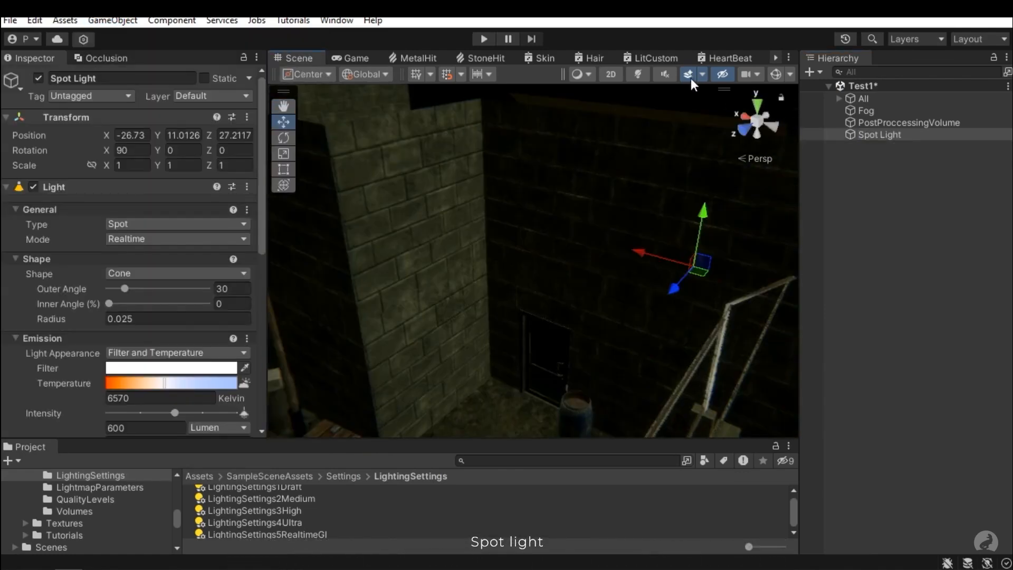
pyautogui.click(638, 74)
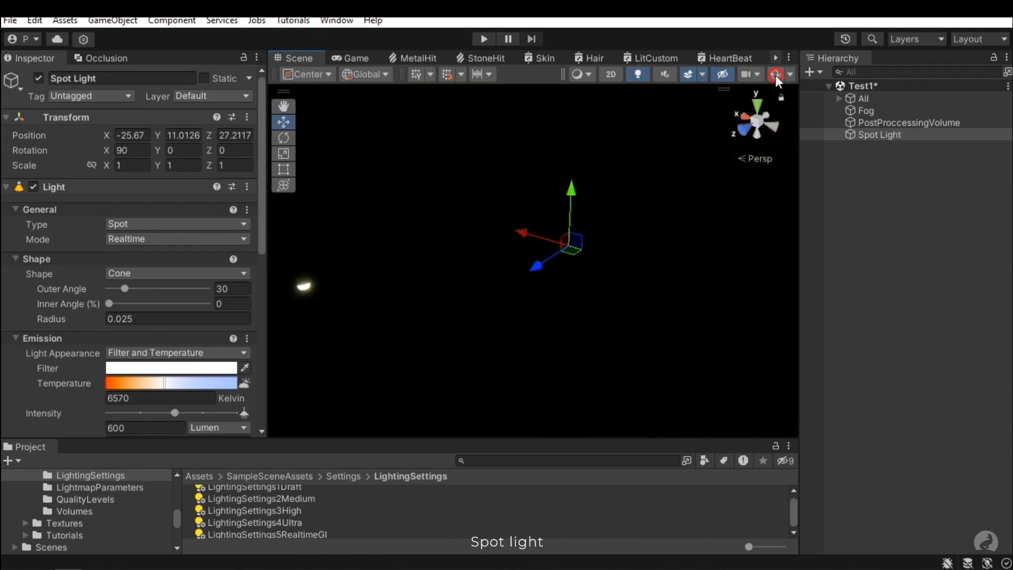
pyautogui.moveTo(532, 263); pyautogui.dragTo(498, 241)
pyautogui.moveTo(498, 241); pyautogui.dragTo(473, 286, button='right')
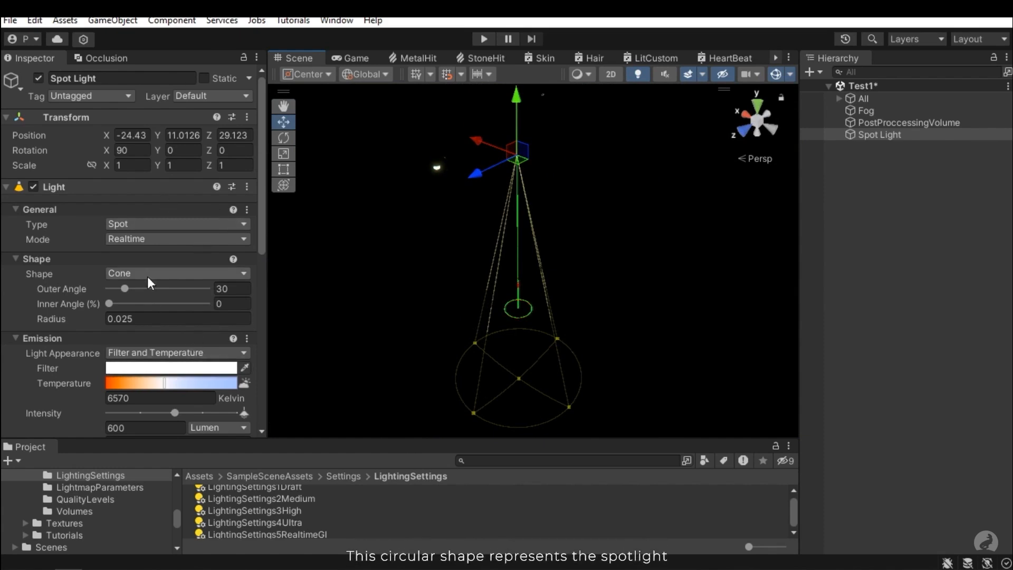
# Raise the spotlight's intensity to 40000 lumen and move it closer to the glowing yard lamp
pyautogui.scroll(-3, 143, 365)
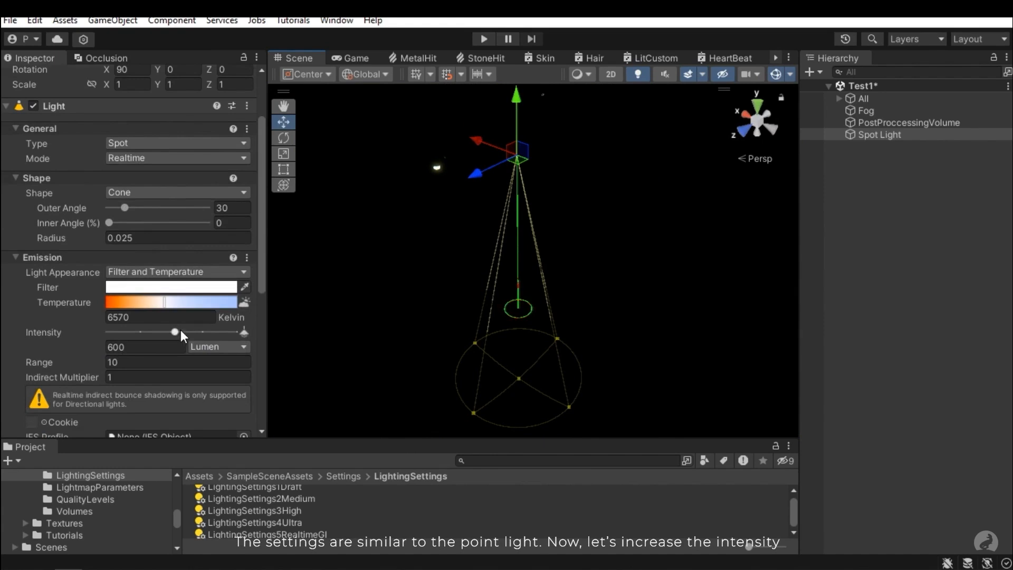
pyautogui.moveTo(175, 331); pyautogui.dragTo(242, 334)
pyautogui.moveTo(301, 335); pyautogui.dragTo(540, 171, button='right')
pyautogui.moveTo(543, 151); pyautogui.dragTo(394, 125)
pyautogui.press('f')
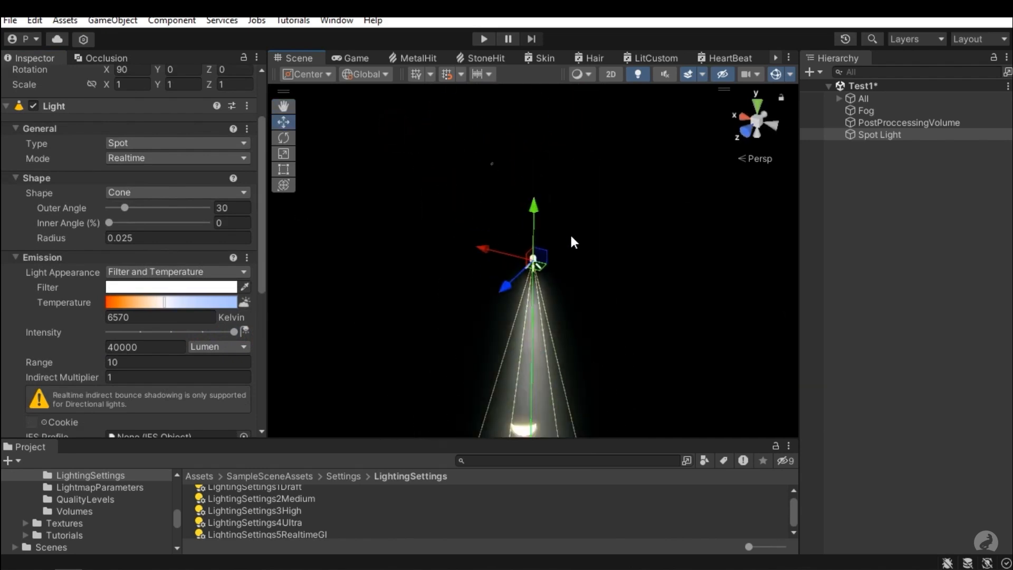
# Align the spotlight with the glowing yard lamp at X -19.471, Y 8.959, Z 28.235 so its cone points at the ground
pyautogui.moveTo(569, 232); pyautogui.dragTo(597, 150, button='right')
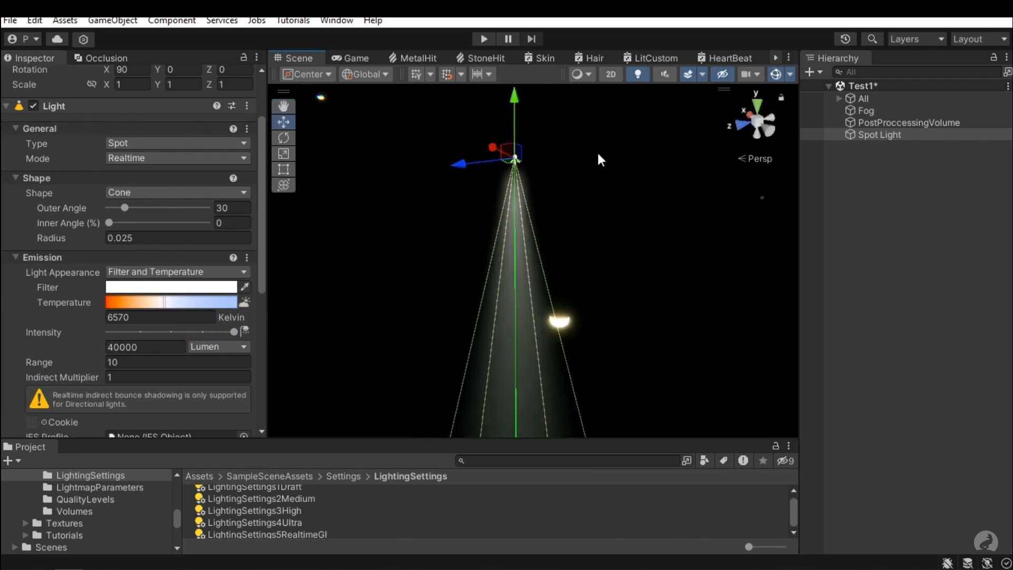
pyautogui.click(638, 76)
pyautogui.moveTo(555, 310); pyautogui.dragTo(531, 270, button='middle')
pyautogui.click(638, 77)
pyautogui.scroll(-4, 503, 170)
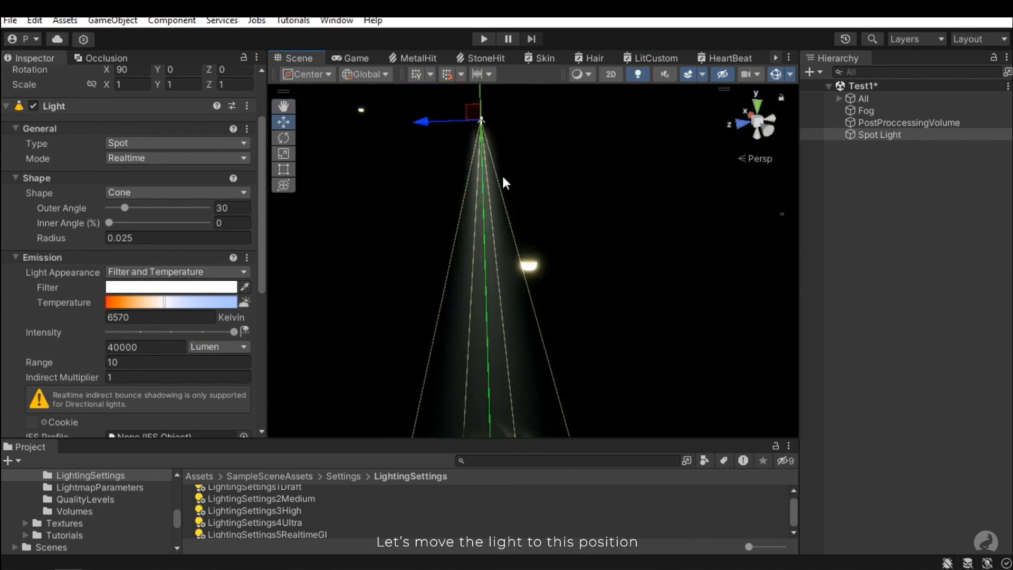
pyautogui.moveTo(482, 105); pyautogui.dragTo(445, 113)
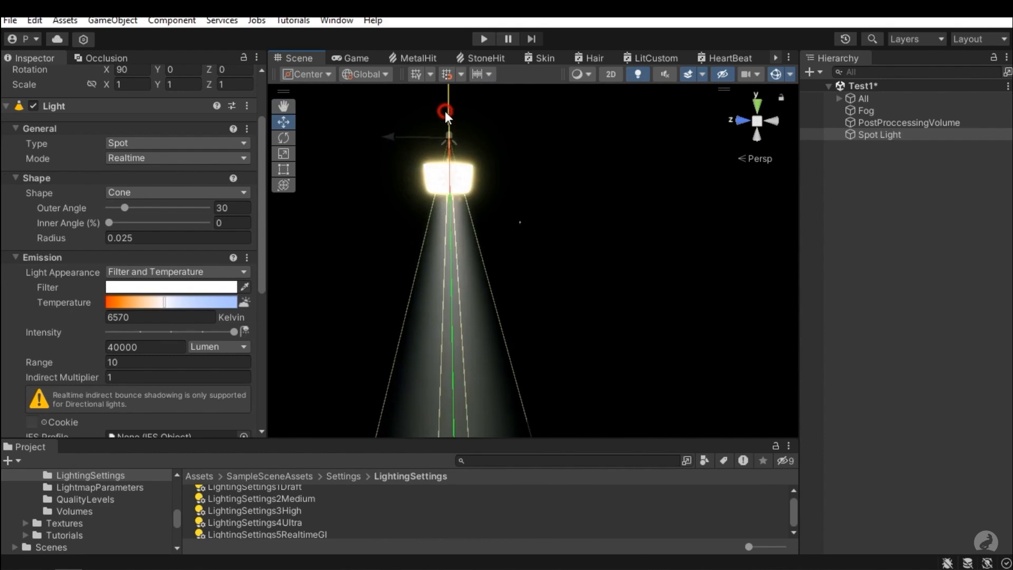
pyautogui.scroll(-3, 445, 113)
pyautogui.moveTo(433, 259); pyautogui.dragTo(484, 276, button='middle')
pyautogui.moveTo(484, 276); pyautogui.dragTo(601, 314, button='right')
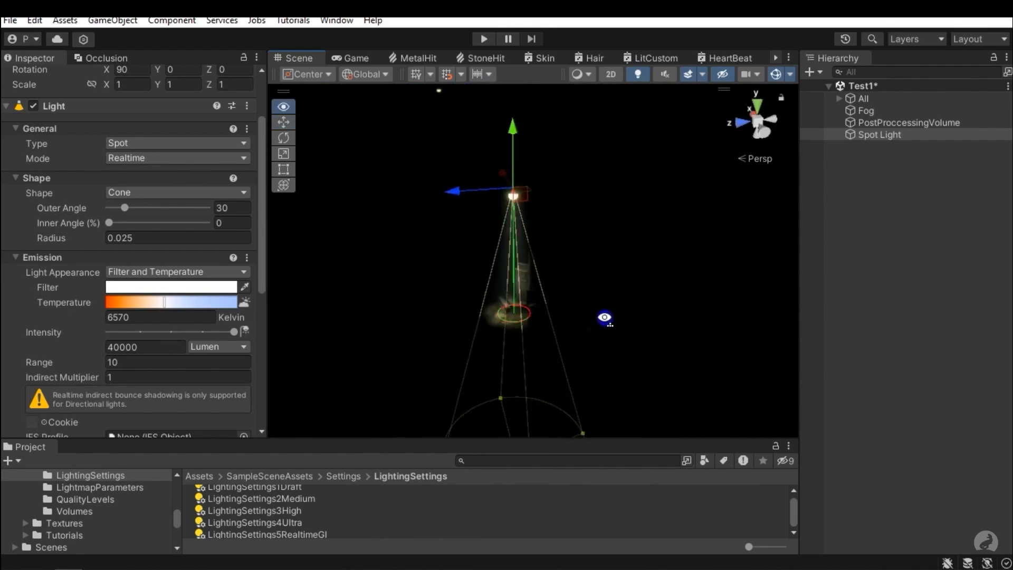
# Switch the spotlight's shape to Pyramid and to Box, returning to Cone after each, to compare the spot shapes
pyautogui.scroll(3, 151, 244)
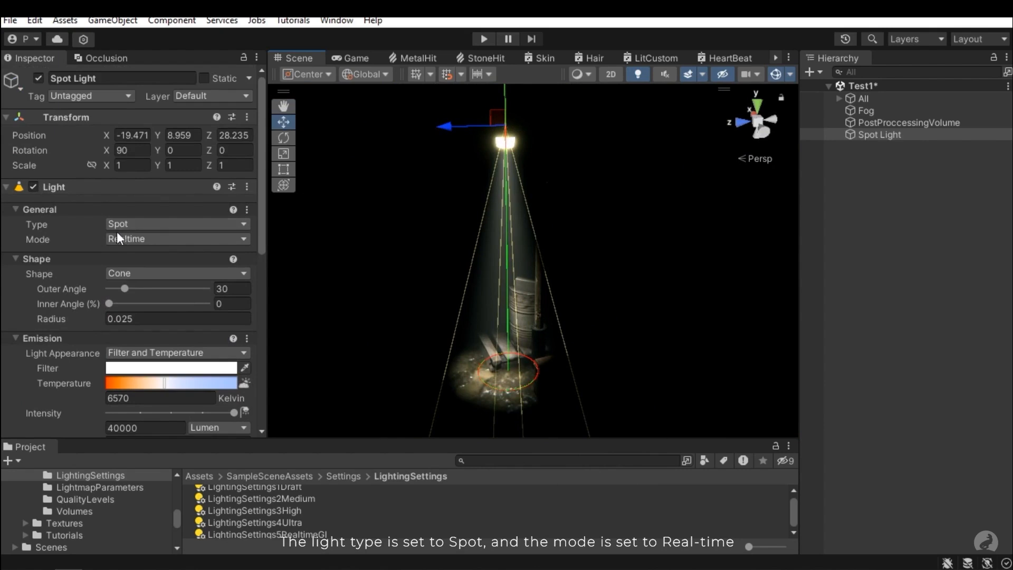
pyautogui.scroll(-2, 105, 233)
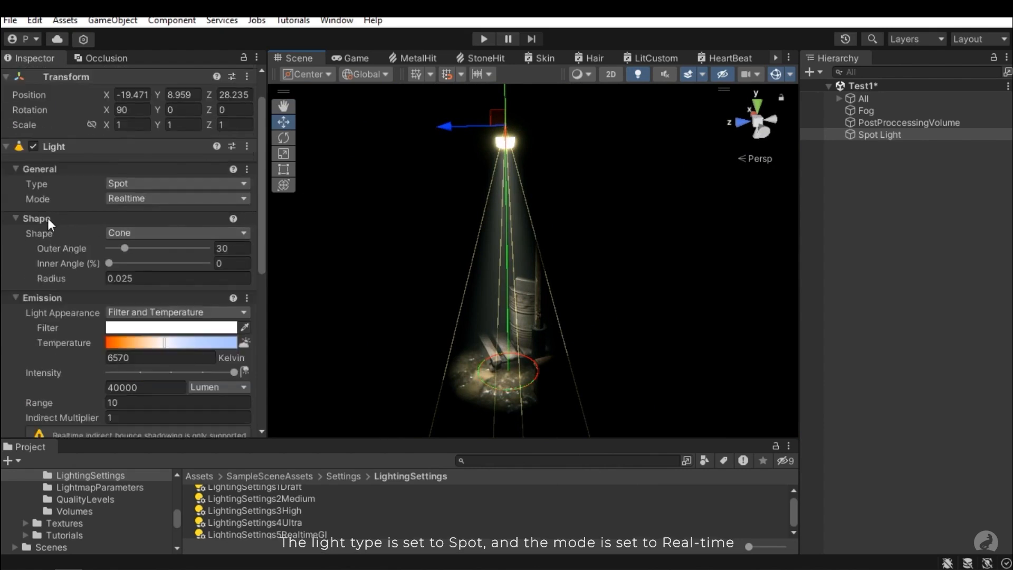
pyautogui.click(124, 232)
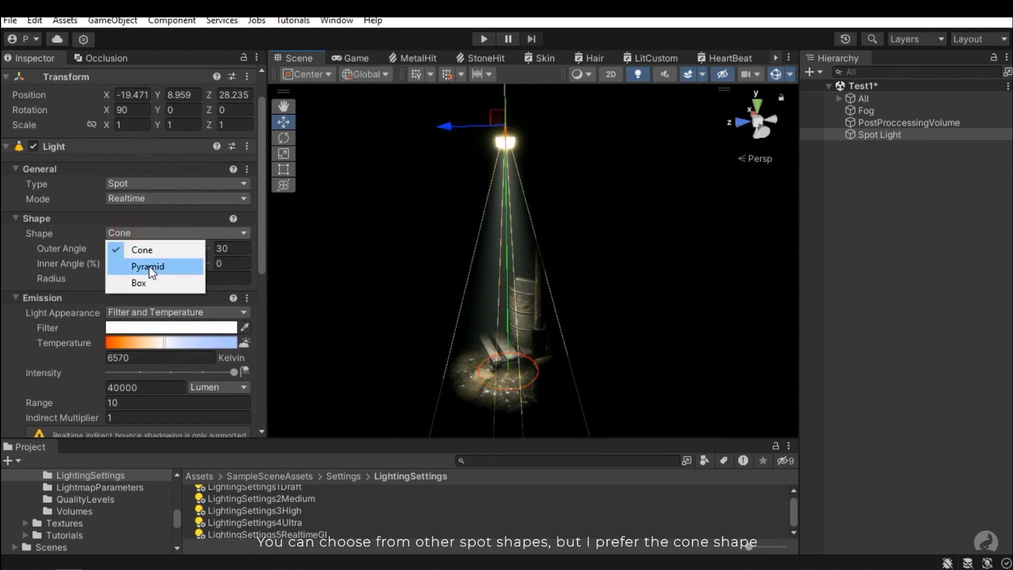
pyautogui.click(151, 265)
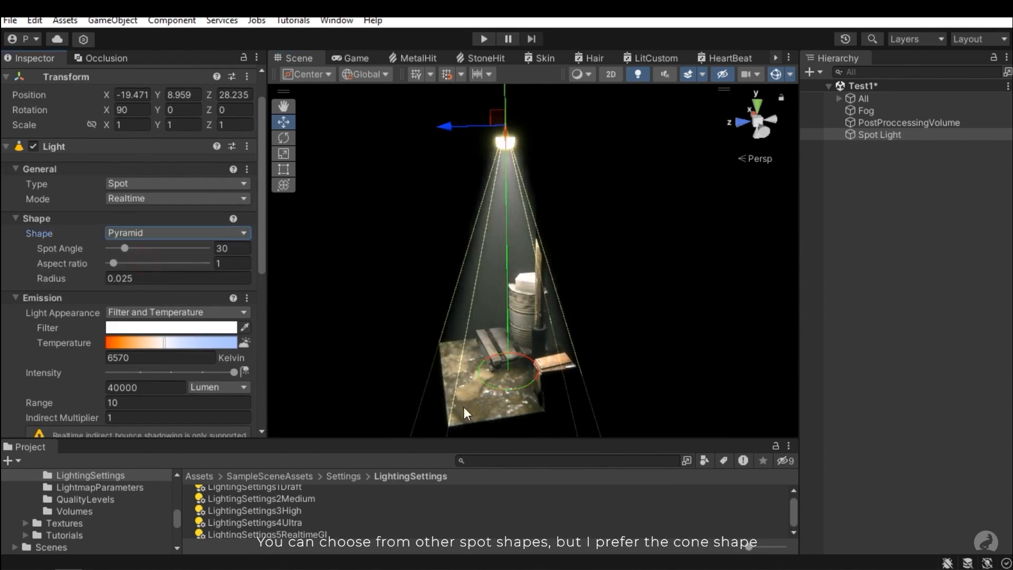
pyautogui.click(126, 233)
pyautogui.click(126, 247)
pyautogui.click(127, 233)
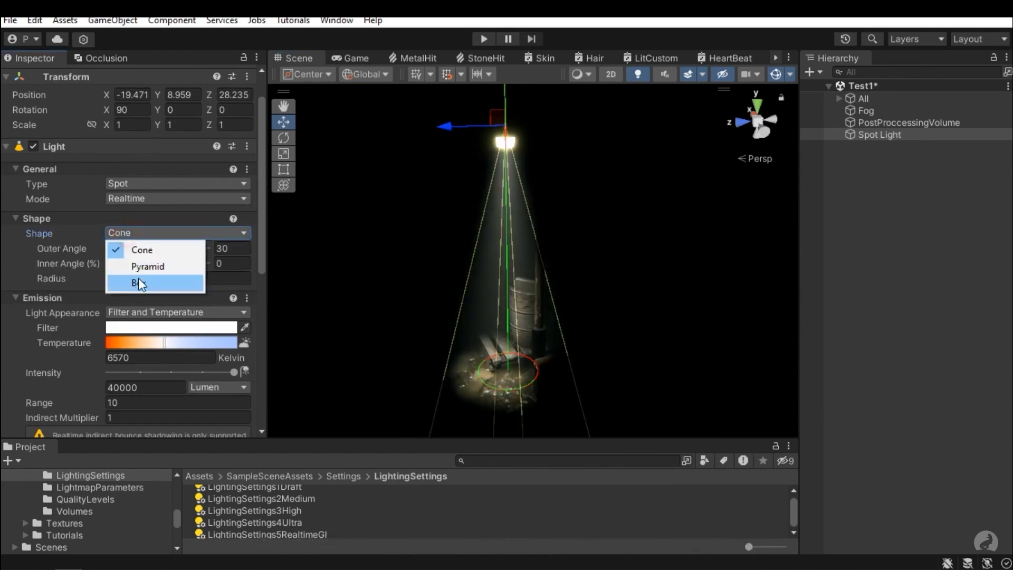
pyautogui.click(138, 280)
pyautogui.click(125, 232)
pyautogui.click(126, 247)
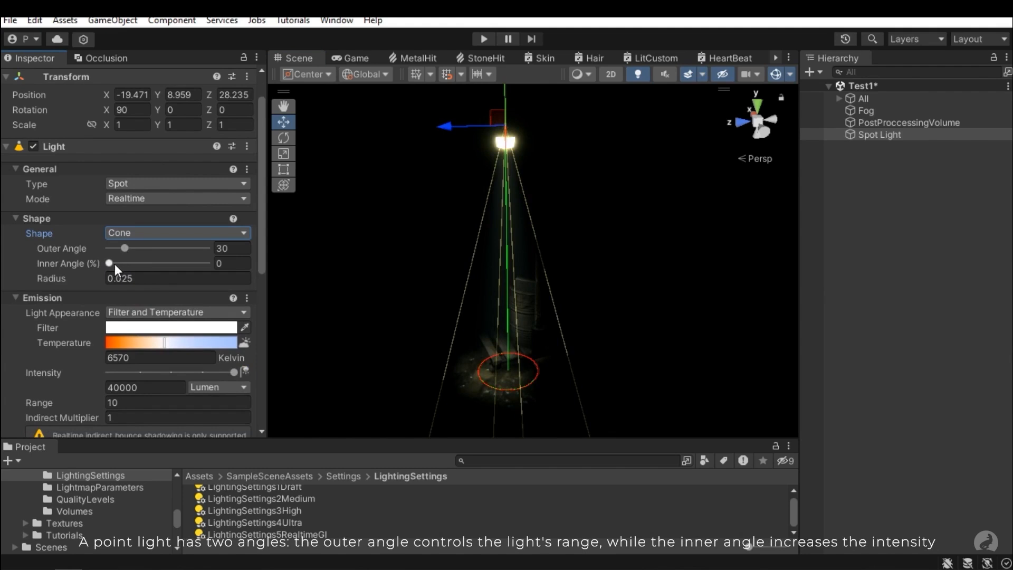
# Widen the spotlight's outer angle to 121 and its inner angle to 47 percent, and check the cone's spread
pyautogui.moveTo(115, 265); pyautogui.dragTo(145, 248)
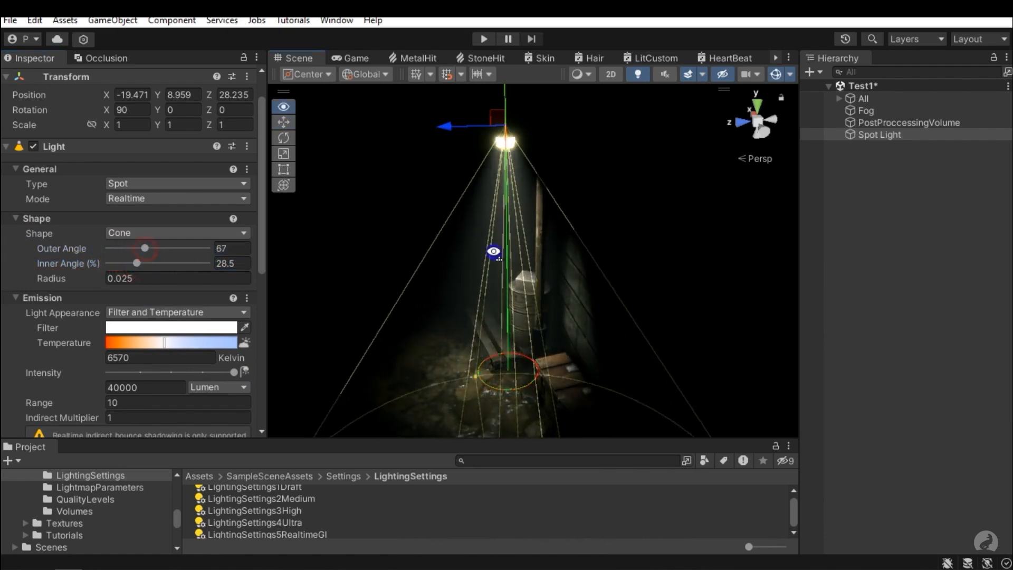
pyautogui.moveTo(599, 261); pyautogui.dragTo(628, 251)
pyautogui.moveTo(153, 248)
pyautogui.mouseDown()
pyautogui.moveTo(176, 248)
pyautogui.moveTo(155, 263)
pyautogui.mouseUp()
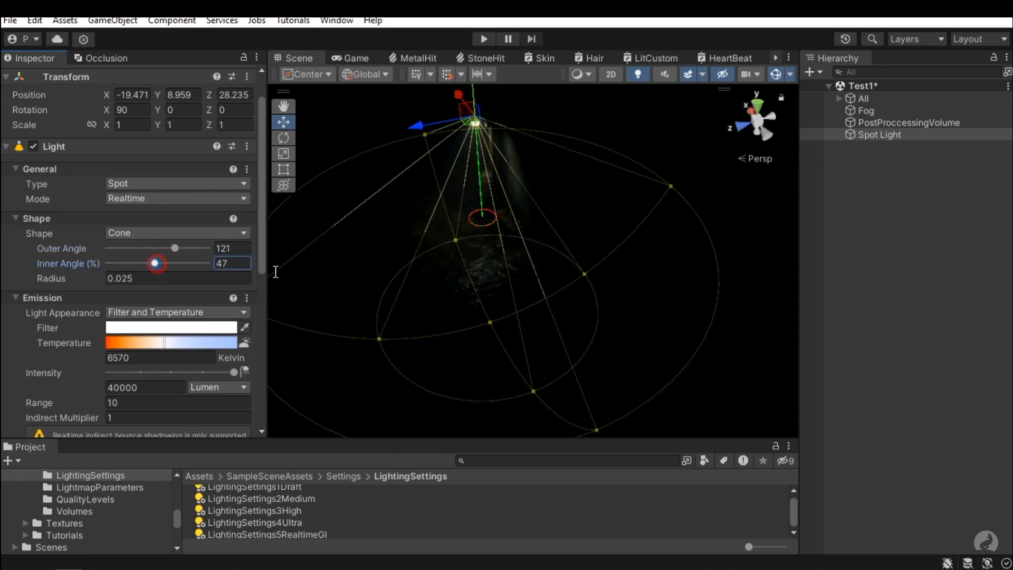
pyautogui.keyDown('alt'); pyautogui.moveTo(496, 267); pyautogui.dragTo(502, 197); pyautogui.keyUp('alt')
pyautogui.press('w')
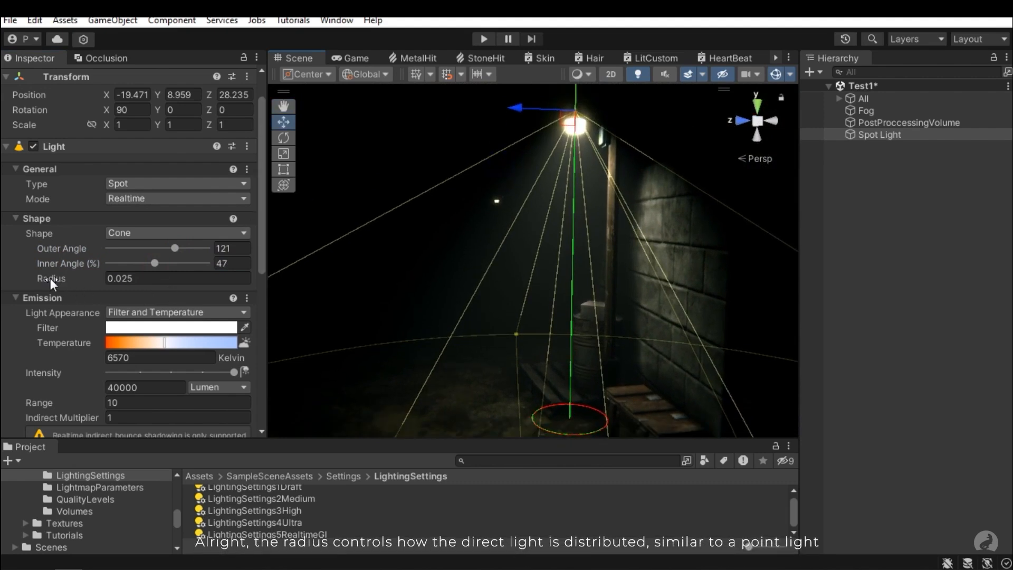
# Set the spotlight's radius to 0.08 and warm its color temperature to 5052 Kelvin
pyautogui.moveTo(49, 278); pyautogui.dragTo(100, 290)
pyautogui.click(135, 278)
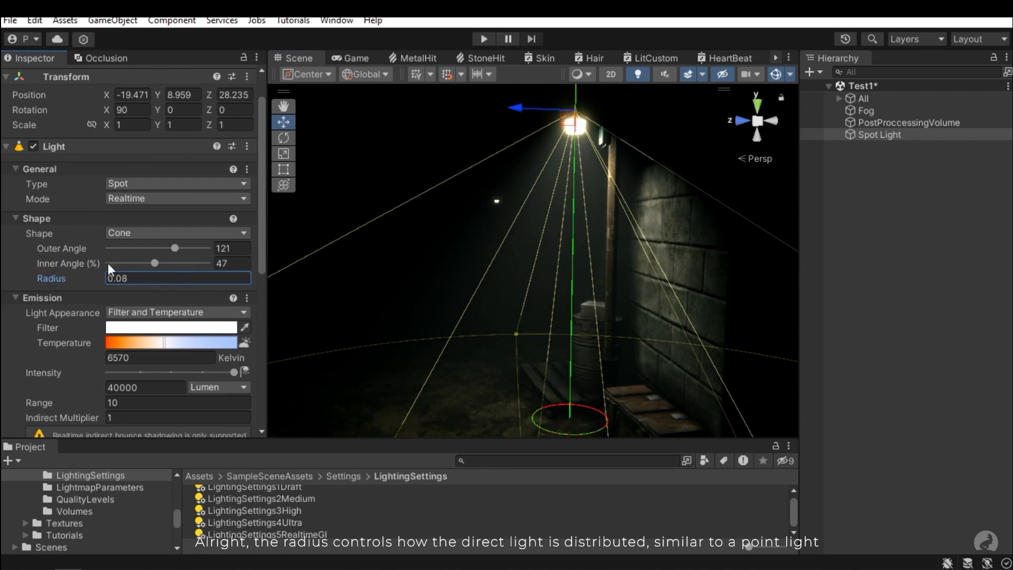
pyautogui.scroll(-3, 90, 290)
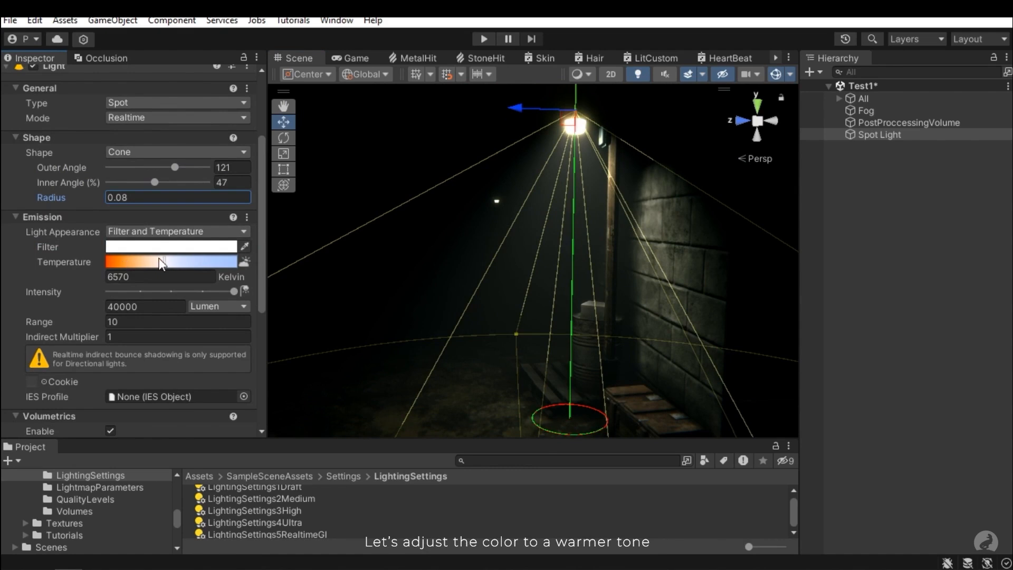
pyautogui.moveTo(162, 262); pyautogui.dragTo(151, 263)
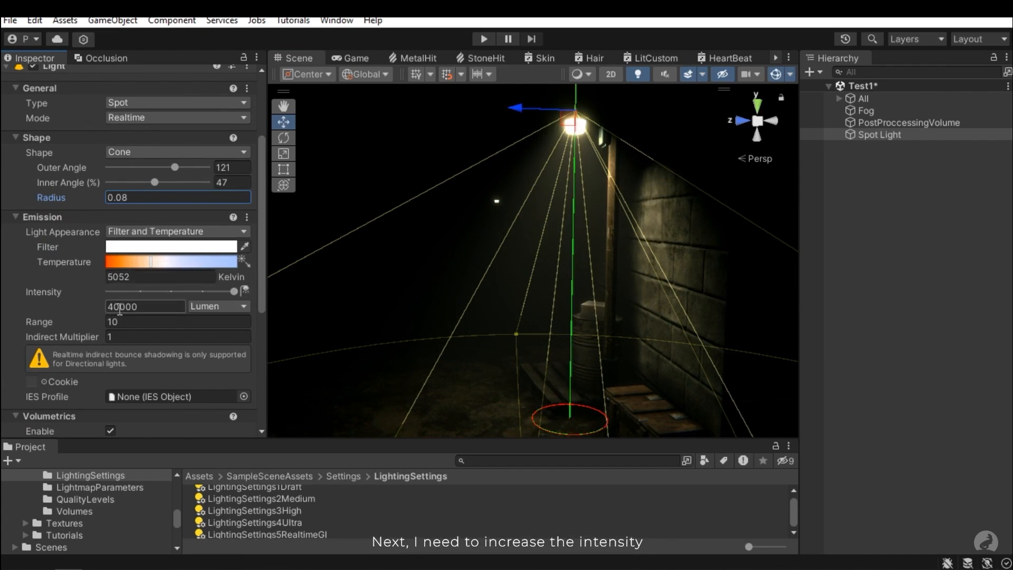
# Raise the spotlight's intensity to 90000 lumen
pyautogui.press('BackSpace')
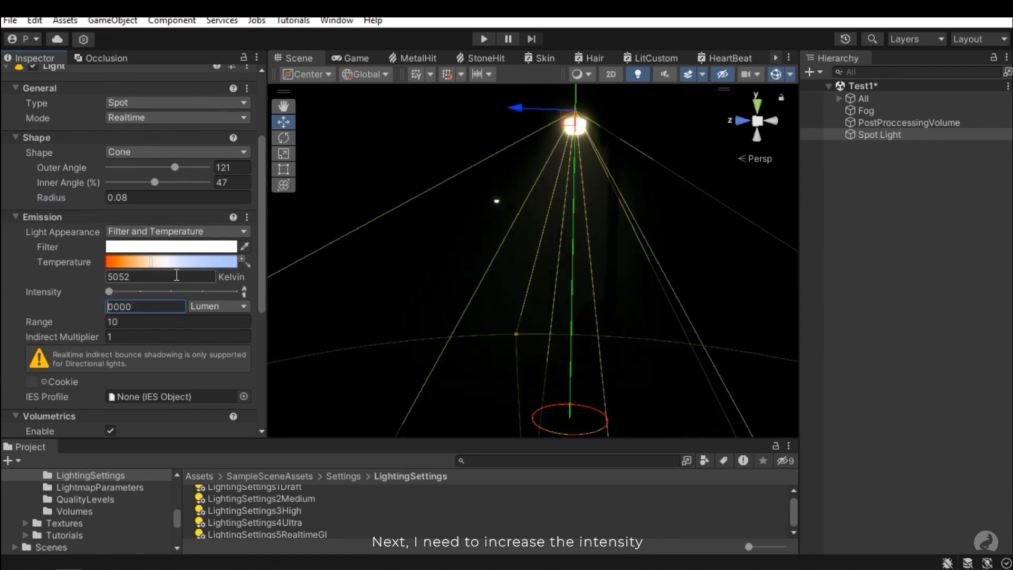
pyautogui.write('8')
pyautogui.press('BackSpace')
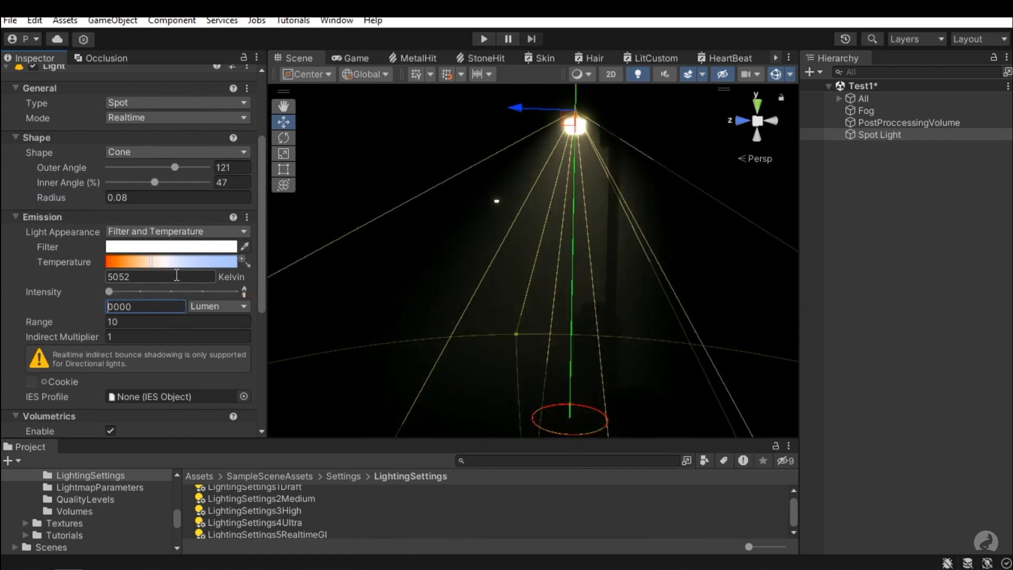
pyautogui.write('9')
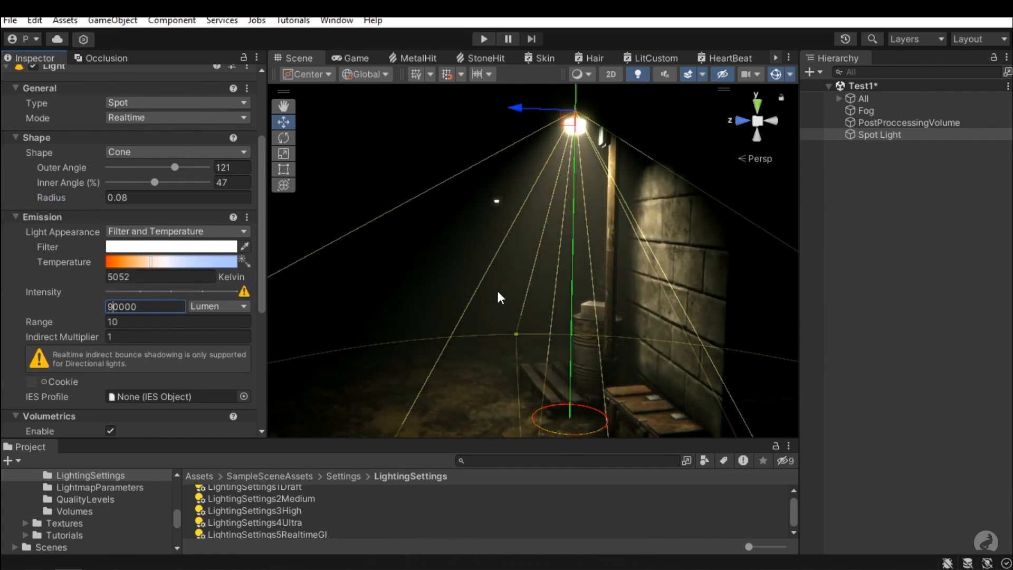
# Adjust the spotlight's range to 12.28 and set its indirect multiplier to 0
pyautogui.scroll(-2, 154, 319)
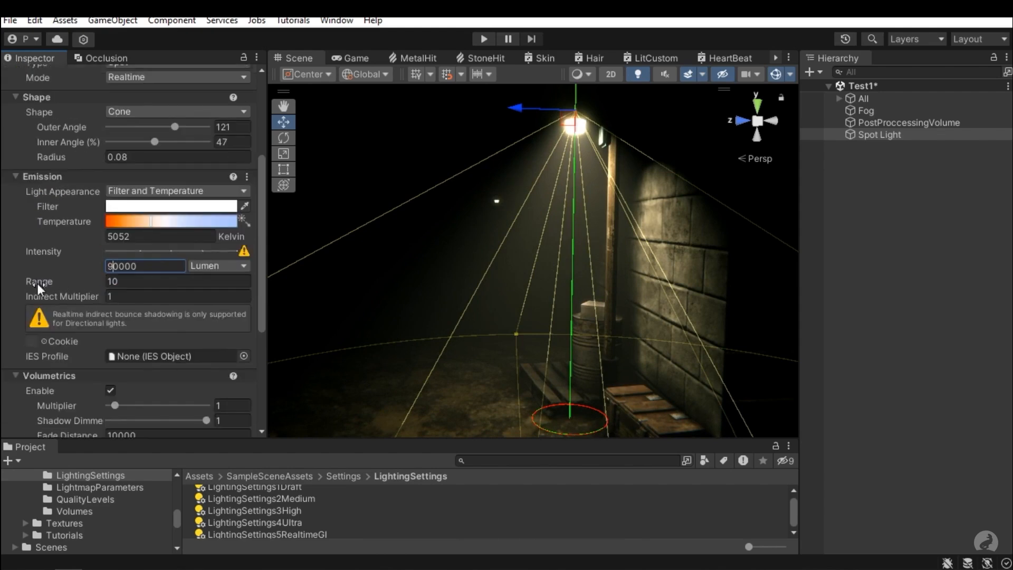
pyautogui.moveTo(63, 272); pyautogui.dragTo(961, 251)
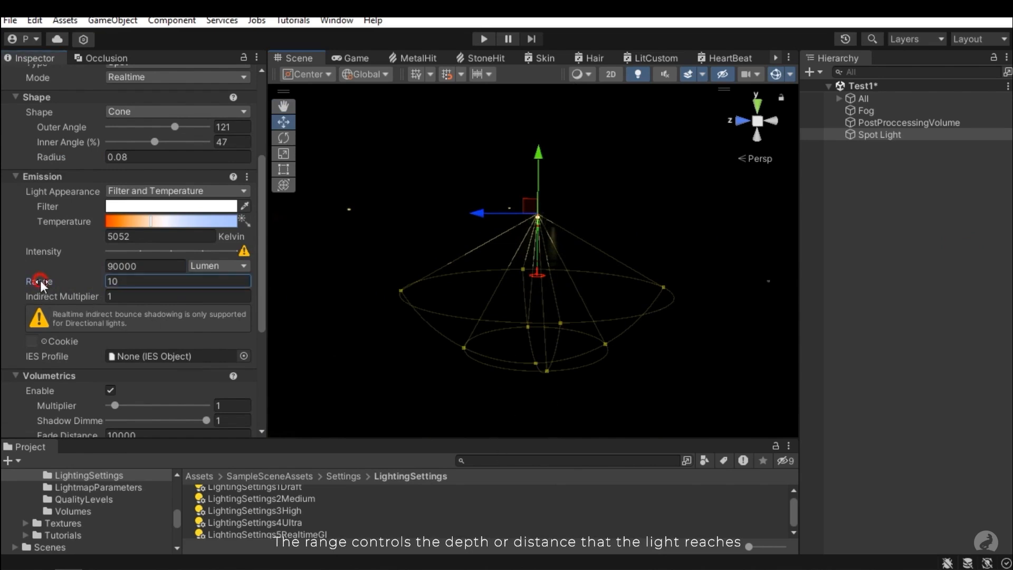
pyautogui.moveTo(40, 280); pyautogui.dragTo(548, 248)
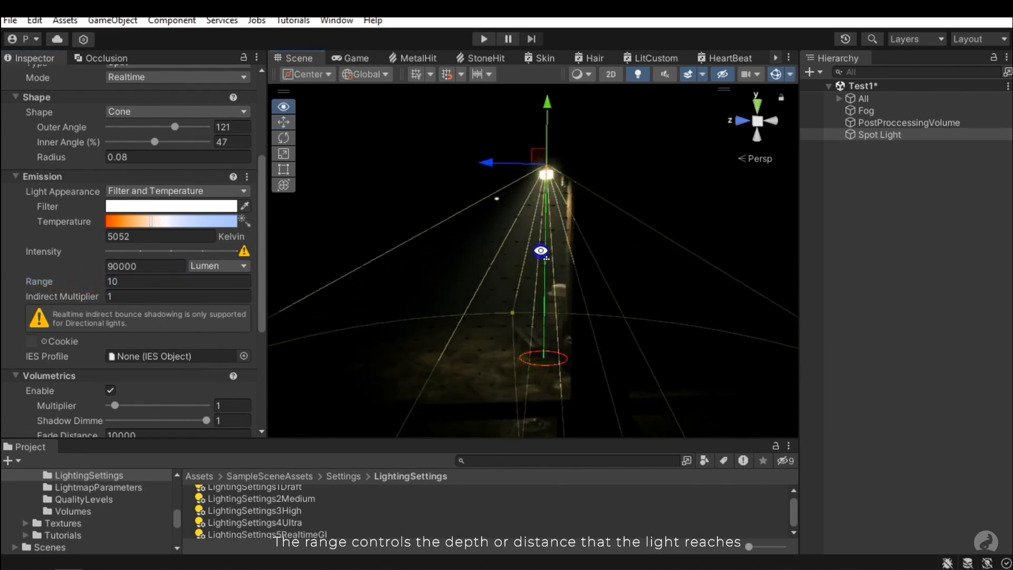
pyautogui.moveTo(57, 282); pyautogui.dragTo(61, 282)
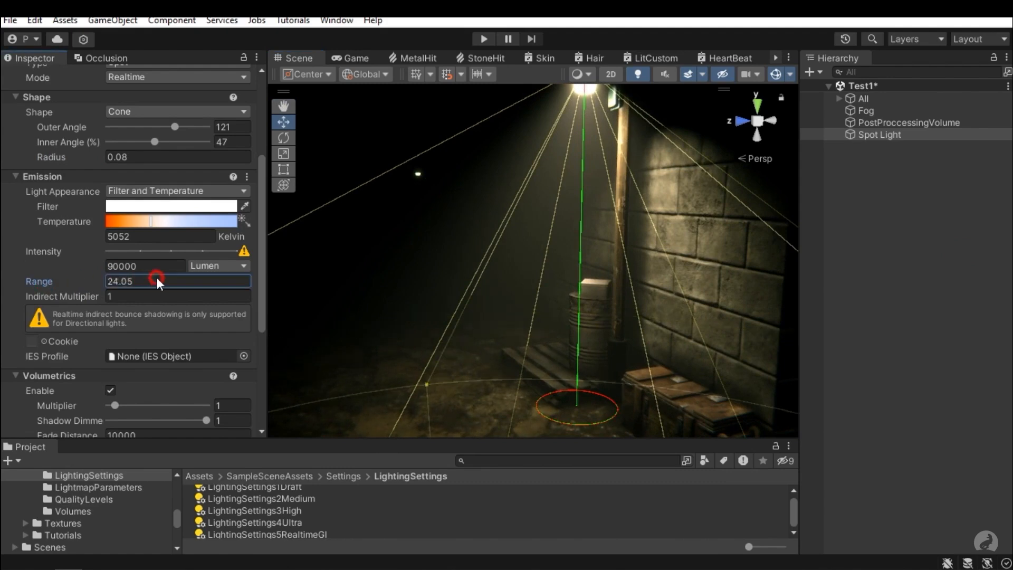
pyautogui.moveTo(156, 277); pyautogui.dragTo(50, 296)
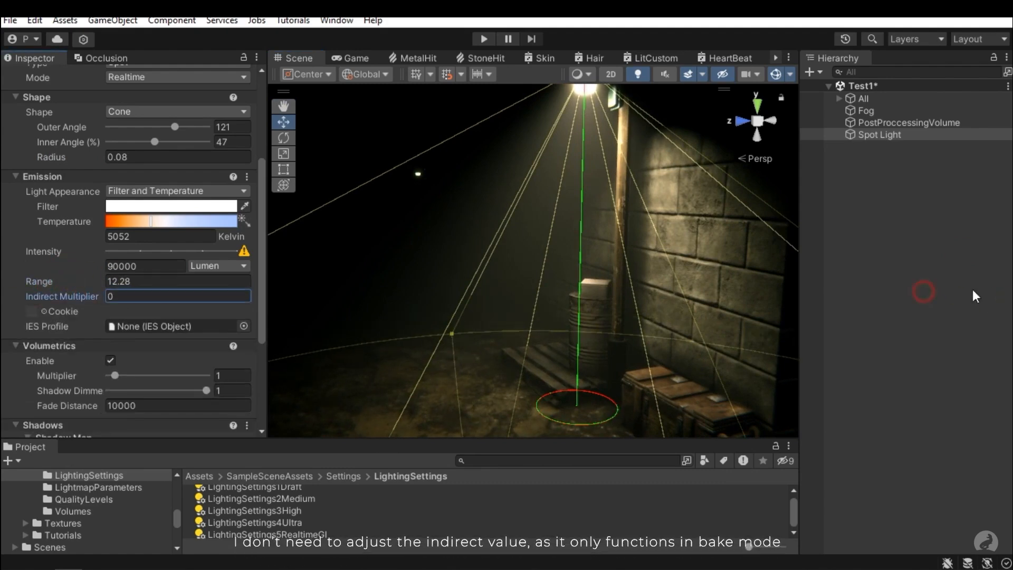
# Disable the spotlight's volumetrics to compare the fog cone under the lamp, and undo the change
pyautogui.scroll(-3, 56, 299)
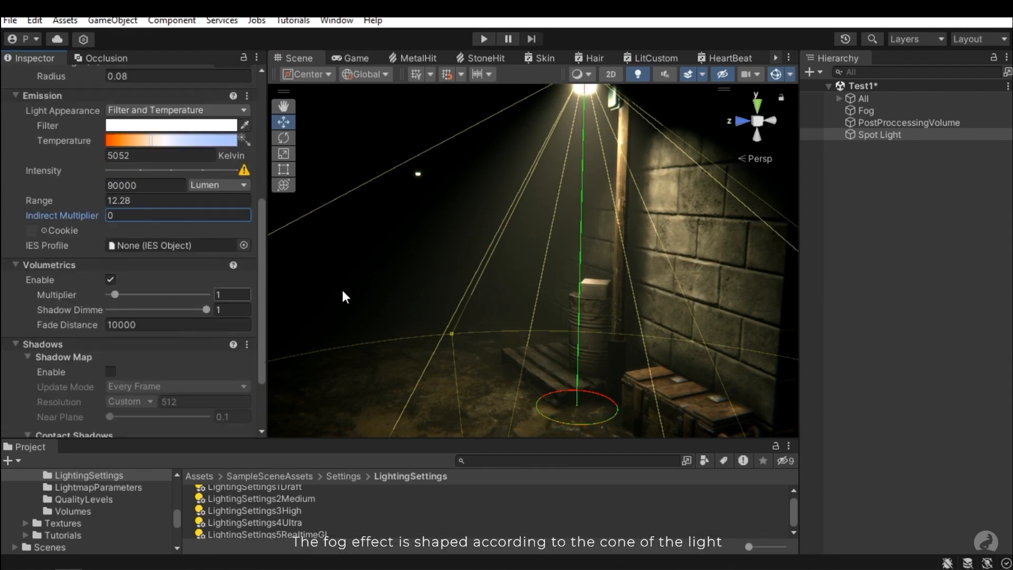
pyautogui.moveTo(441, 295); pyautogui.dragTo(436, 260, button='right')
pyautogui.click(404, 170)
pyautogui.moveTo(479, 214); pyautogui.dragTo(525, 210, button='right')
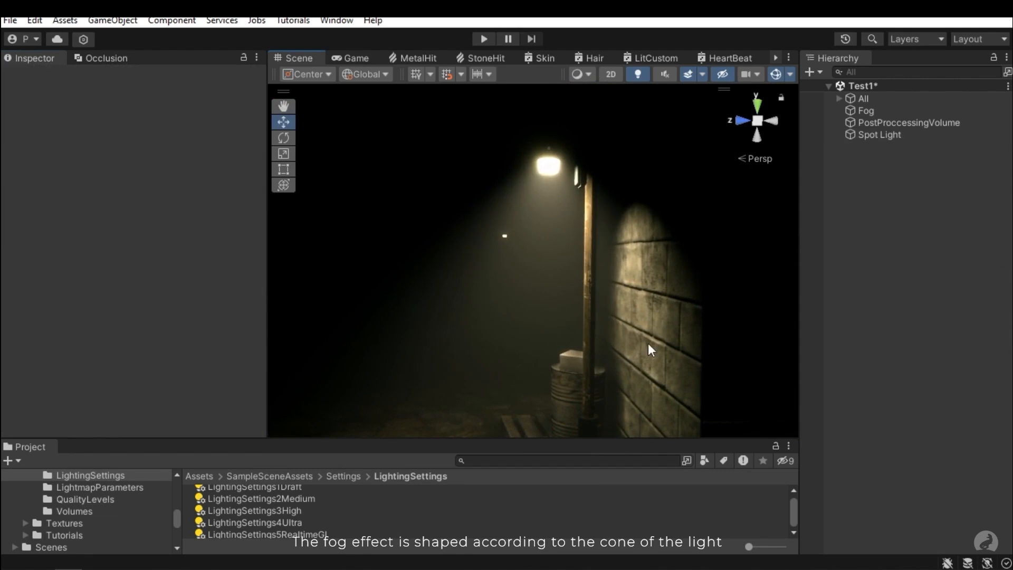
pyautogui.click(549, 164)
pyautogui.scroll(-8, 116, 338)
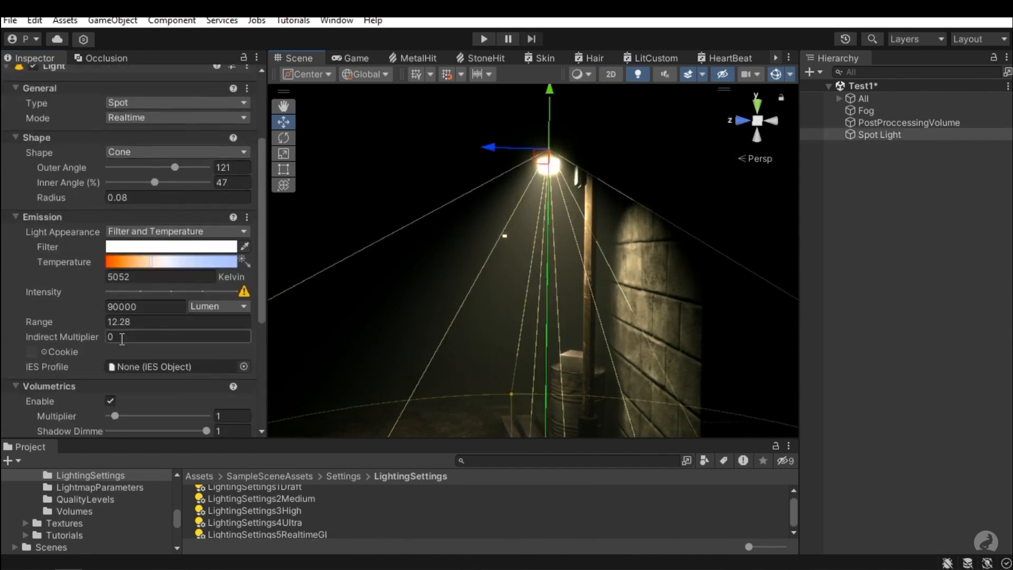
pyautogui.click(111, 318)
pyautogui.click(524, 148)
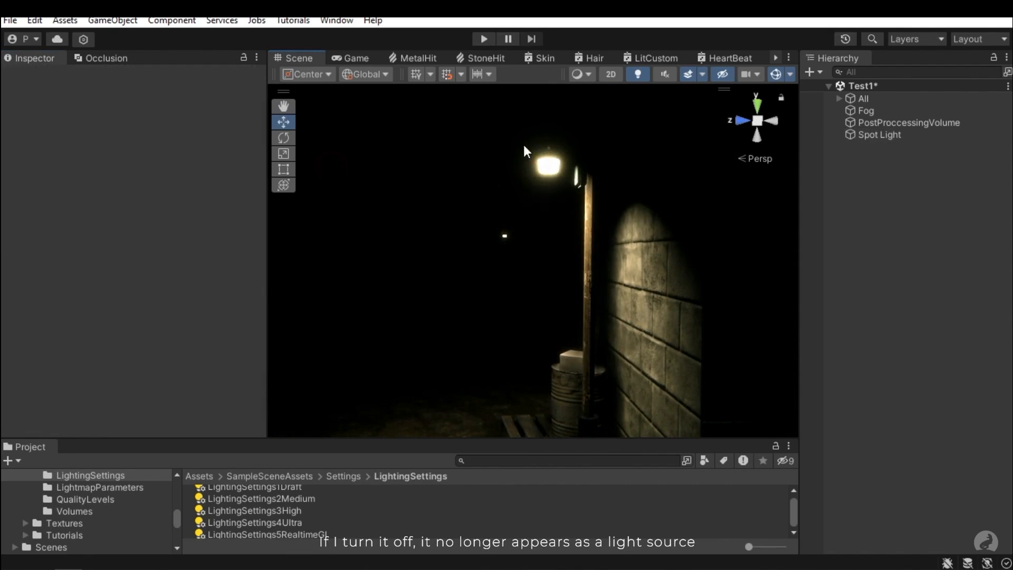
pyautogui.hotkey('ctrl', 'z')
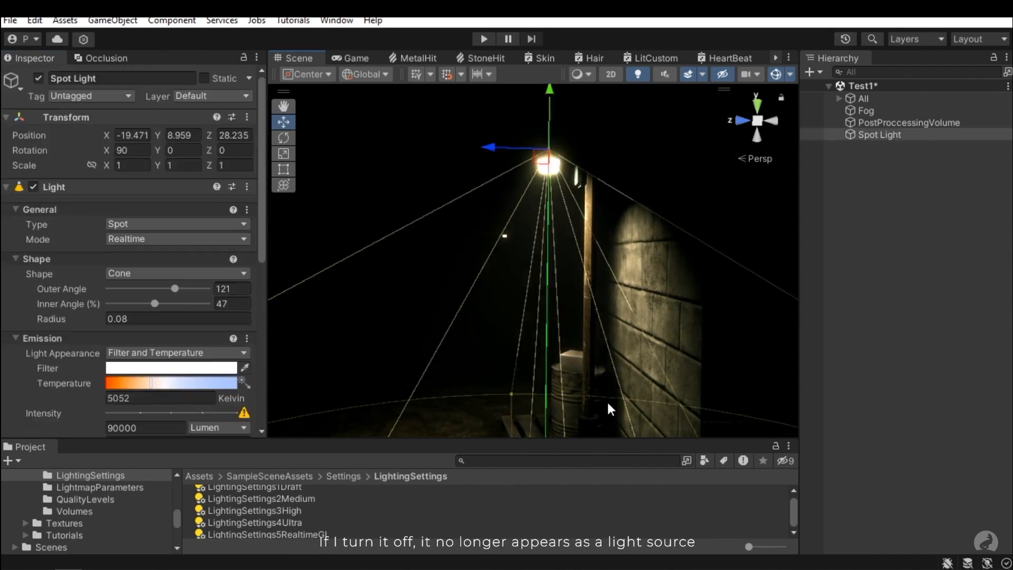
pyautogui.click(384, 122)
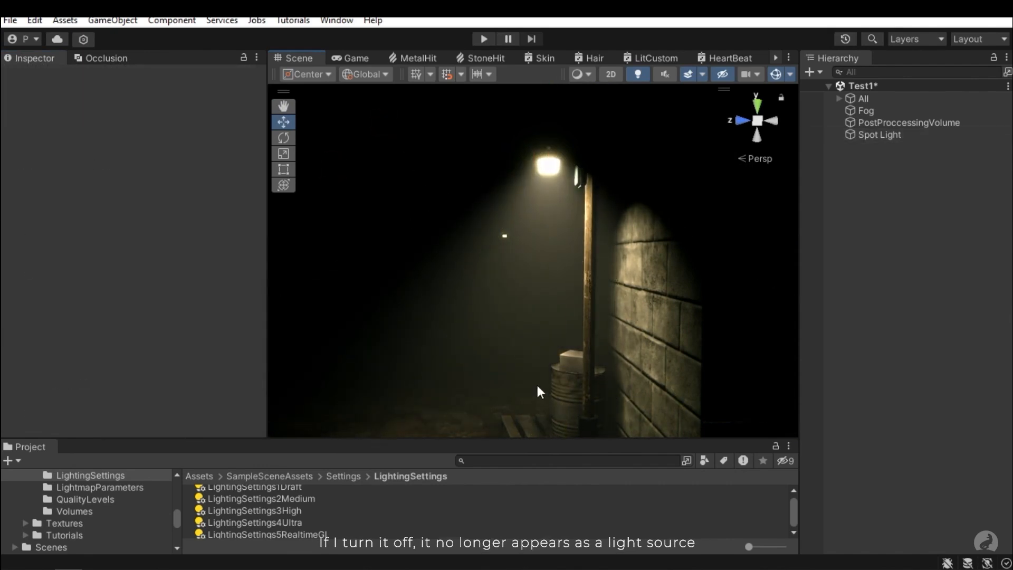
# Try a volumetrics multiplier of 4.1 on the spotlight to thicken the fog around it, and undo it
pyautogui.hotkey('ctrl', 'z')
pyautogui.scroll(-6, 147, 308)
pyautogui.moveTo(115, 255); pyautogui.dragTo(133, 258)
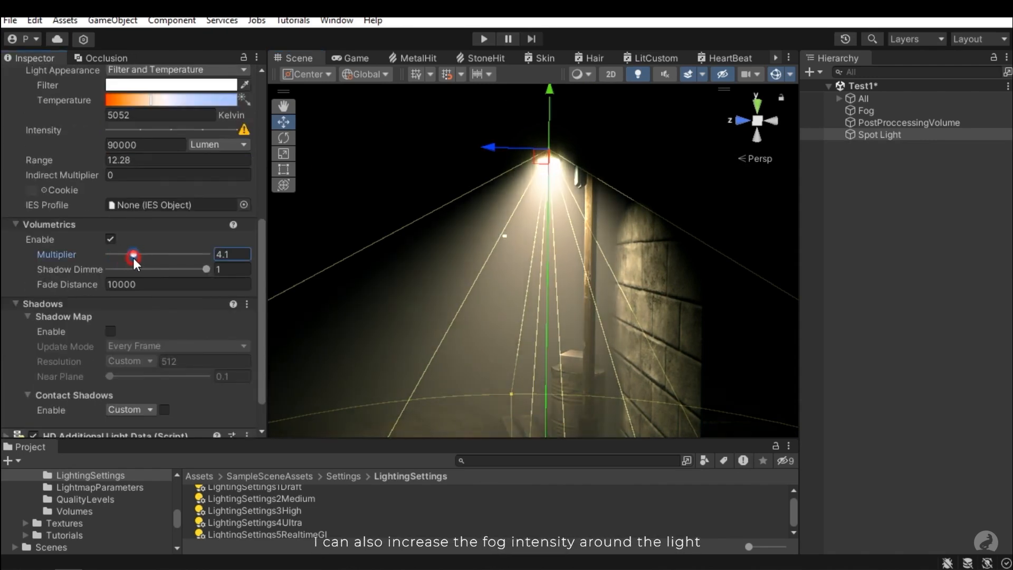
pyautogui.moveTo(509, 232); pyautogui.dragTo(511, 150, button='right')
pyautogui.hotkey('ctrl', 'z')
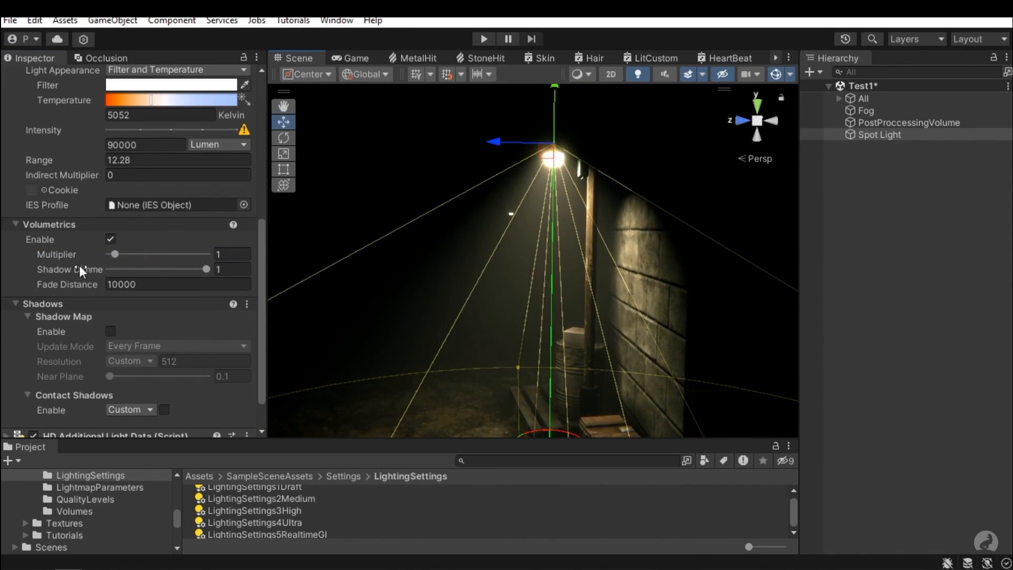
# Enable the spotlight's shadow map and set its shadow resolution to Ultra
pyautogui.scroll(-2, 79, 265)
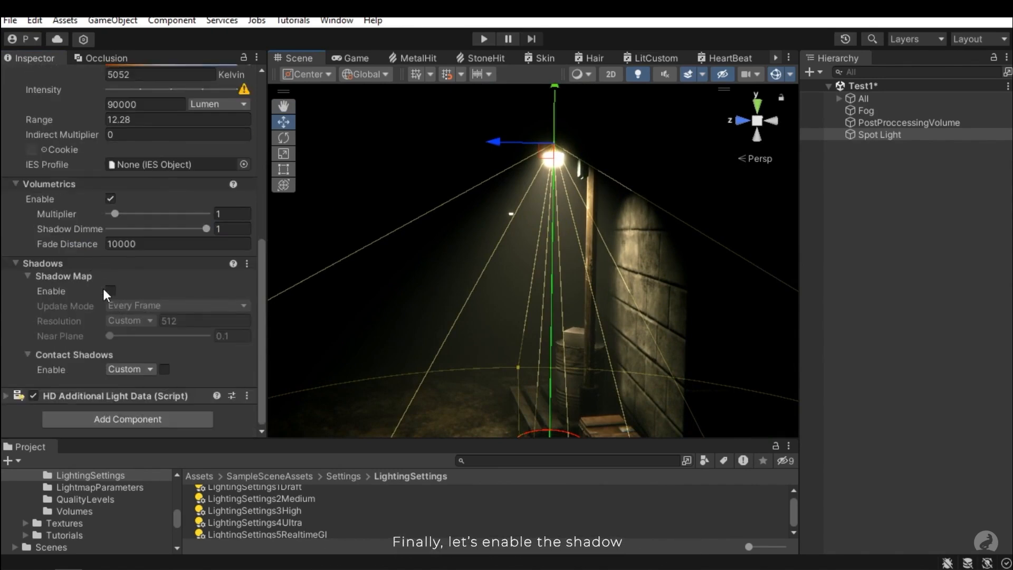
pyautogui.click(109, 290)
pyautogui.moveTo(430, 317); pyautogui.dragTo(557, 297, button='right')
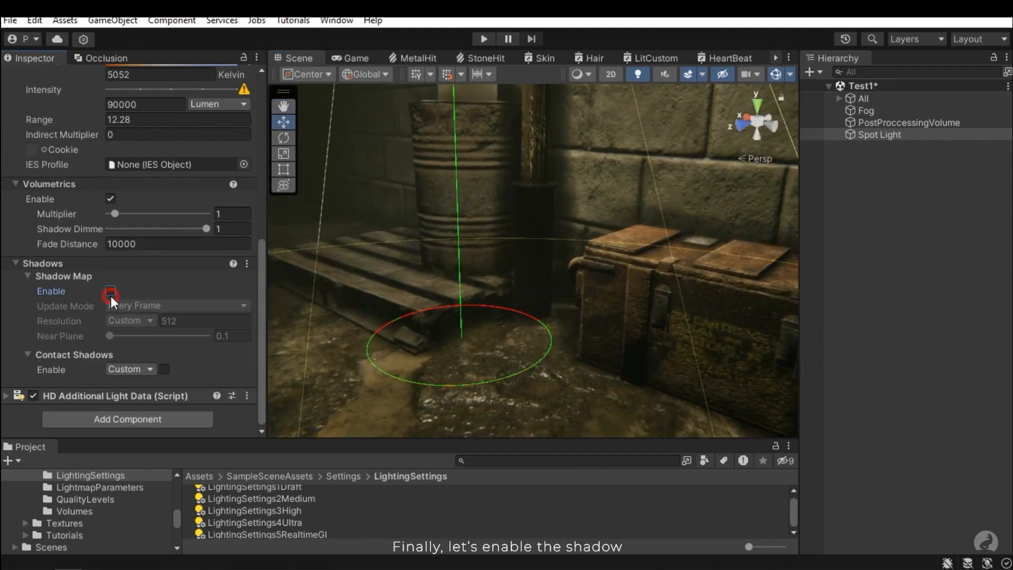
pyautogui.click(111, 293)
pyautogui.click(139, 323)
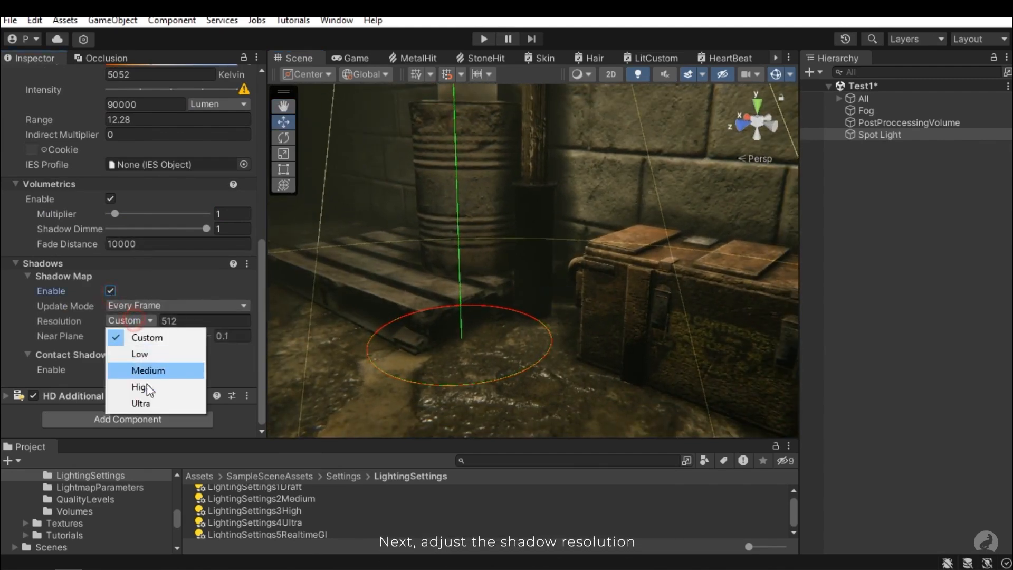
pyautogui.click(147, 402)
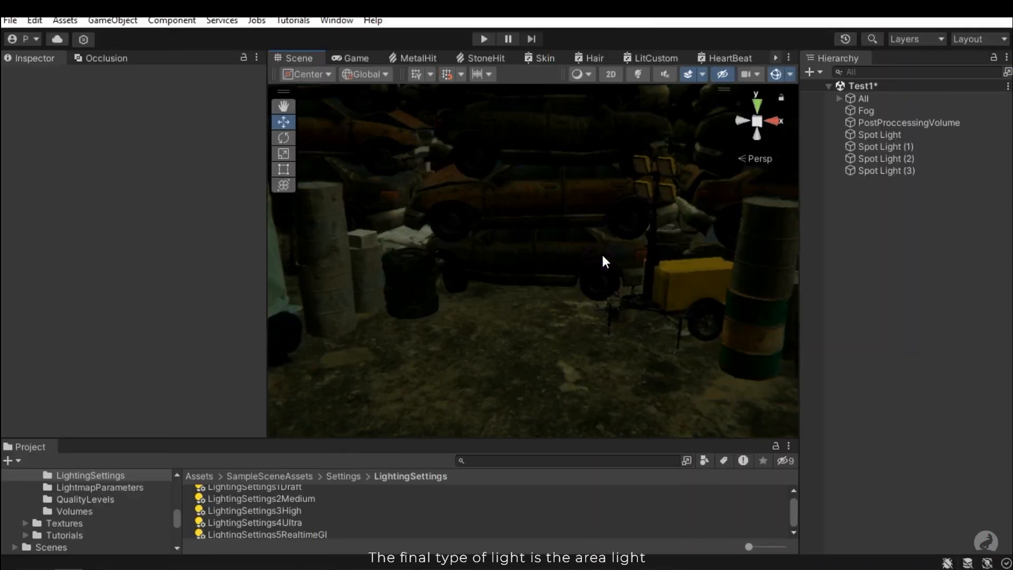
# Add an area light in front of the stacked cars beside the yellow generator
pyautogui.moveTo(602, 259); pyautogui.dragTo(560, 232, button='right')
pyautogui.click(108, 20)
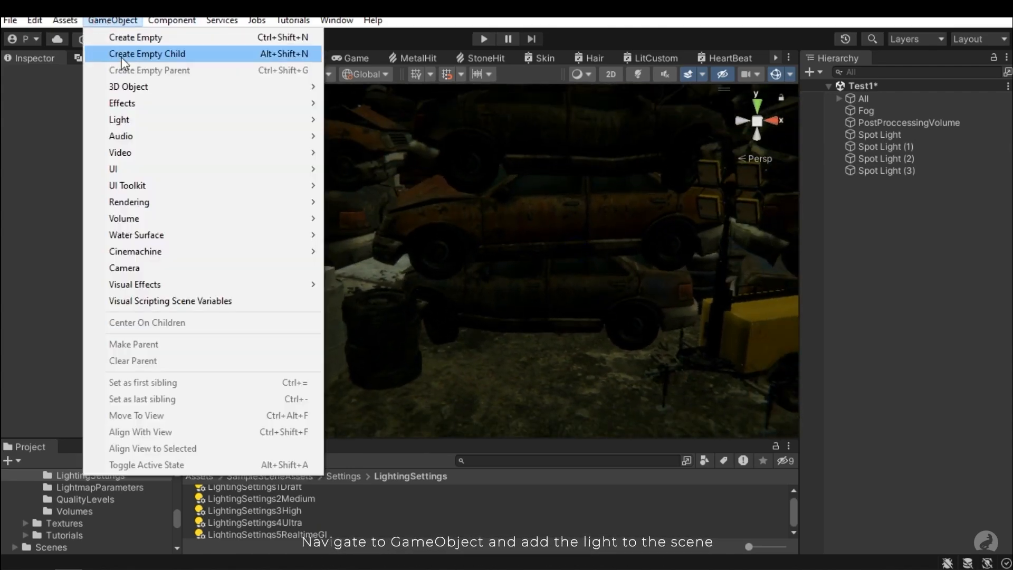
pyautogui.click(127, 121)
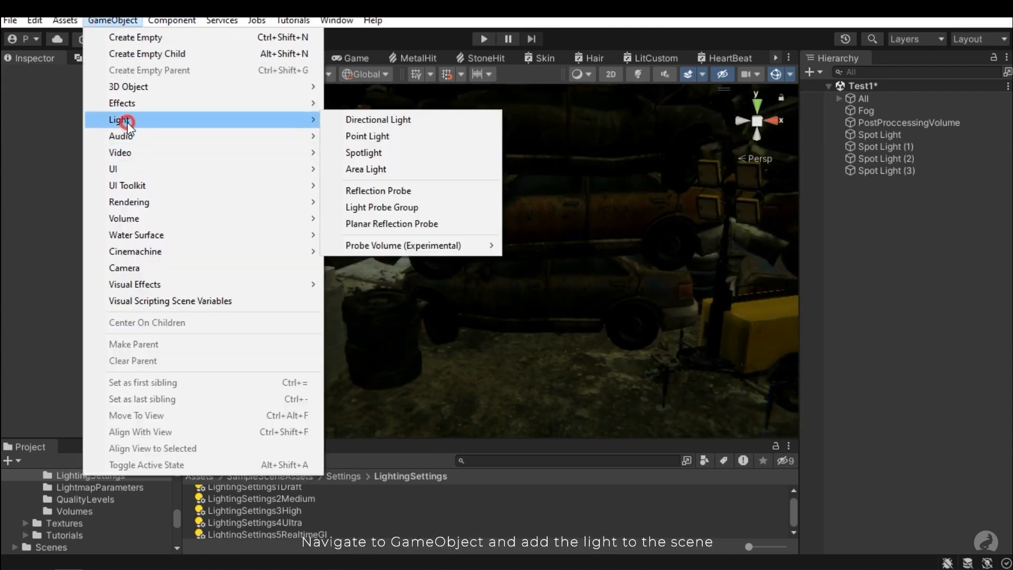
pyautogui.click(378, 171)
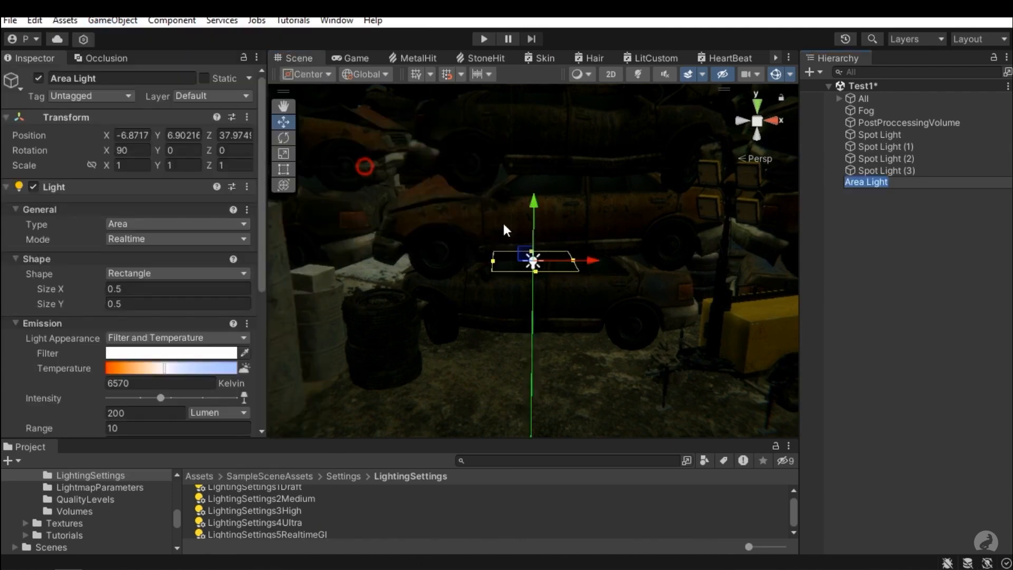
pyautogui.moveTo(502, 221)
pyautogui.mouseDown(button='right')
pyautogui.moveTo(602, 272)
pyautogui.moveTo(602, 294)
pyautogui.moveTo(686, 290)
pyautogui.moveTo(677, 311)
pyautogui.moveTo(517, 226)
pyautogui.mouseUp(button='right')
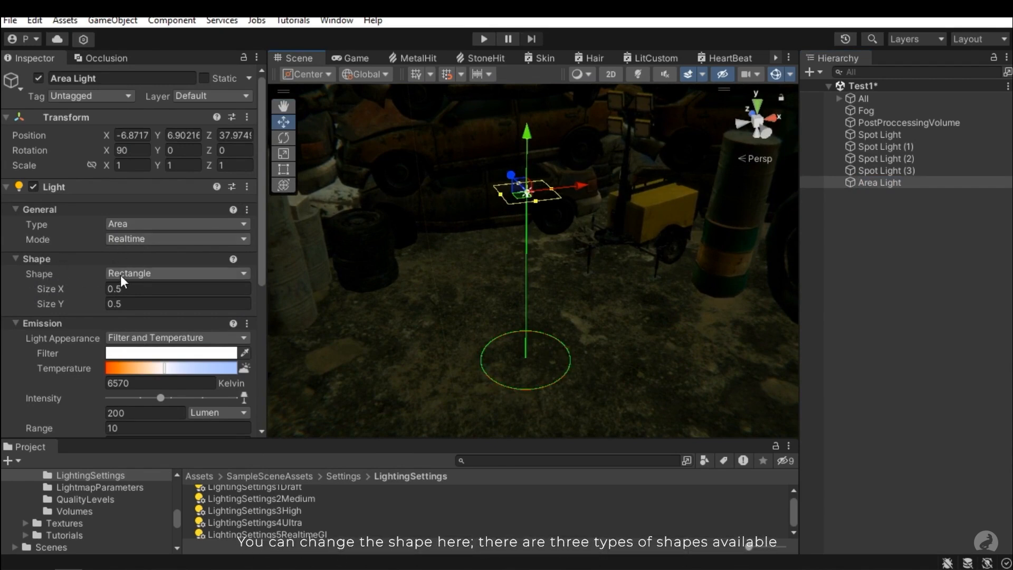
# Switch the area light's shape to Tube and to Disc, and return it to Rectangle, to compare the shapes
pyautogui.click(160, 273)
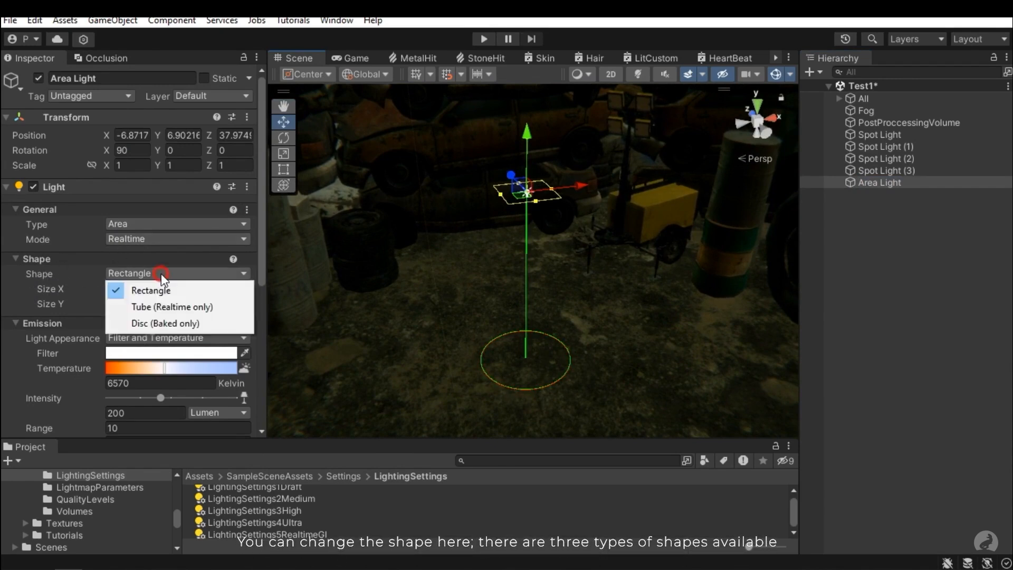
pyautogui.click(161, 306)
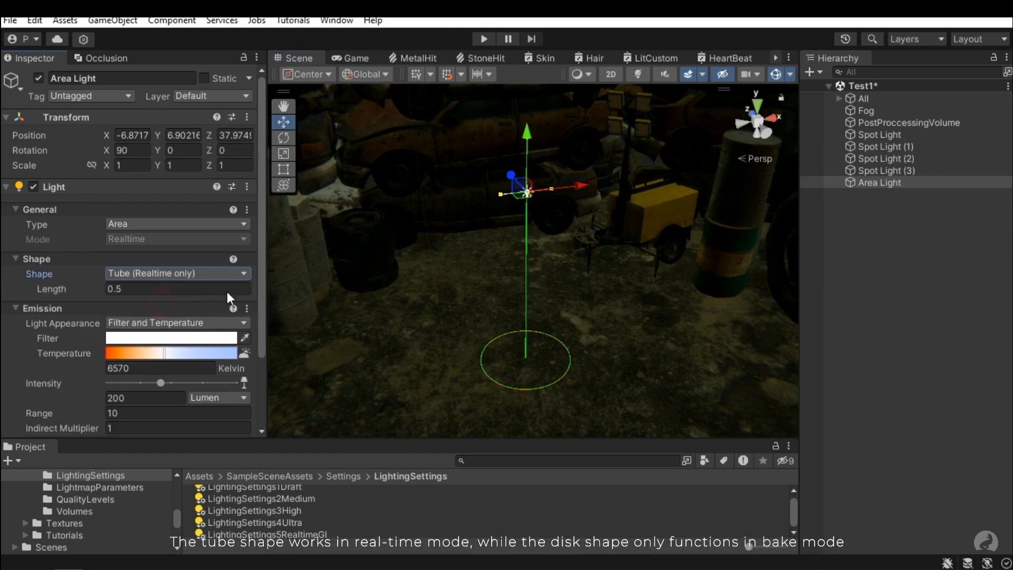
pyautogui.click(169, 273)
pyautogui.click(162, 324)
pyautogui.click(135, 274)
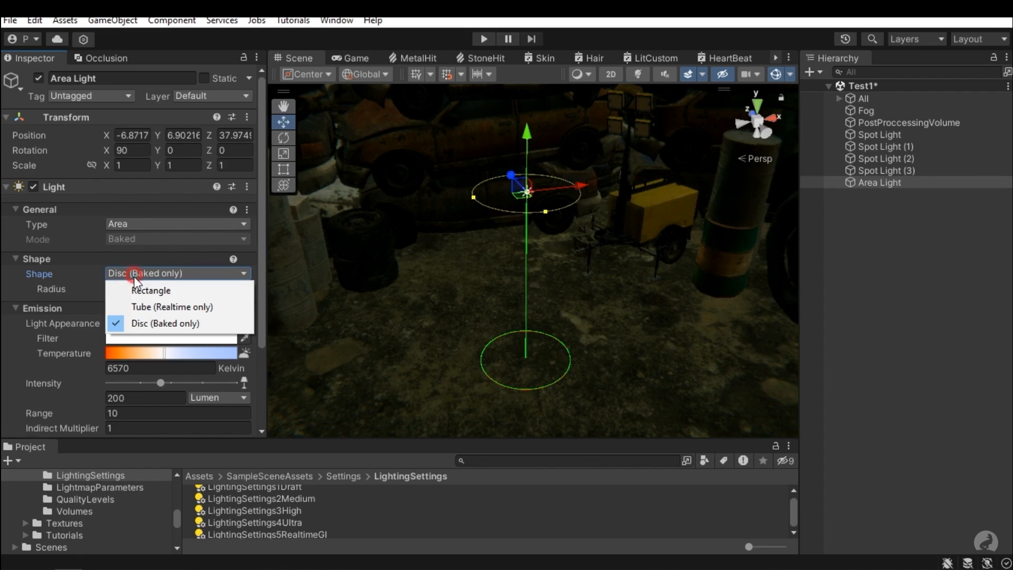
pyautogui.click(133, 290)
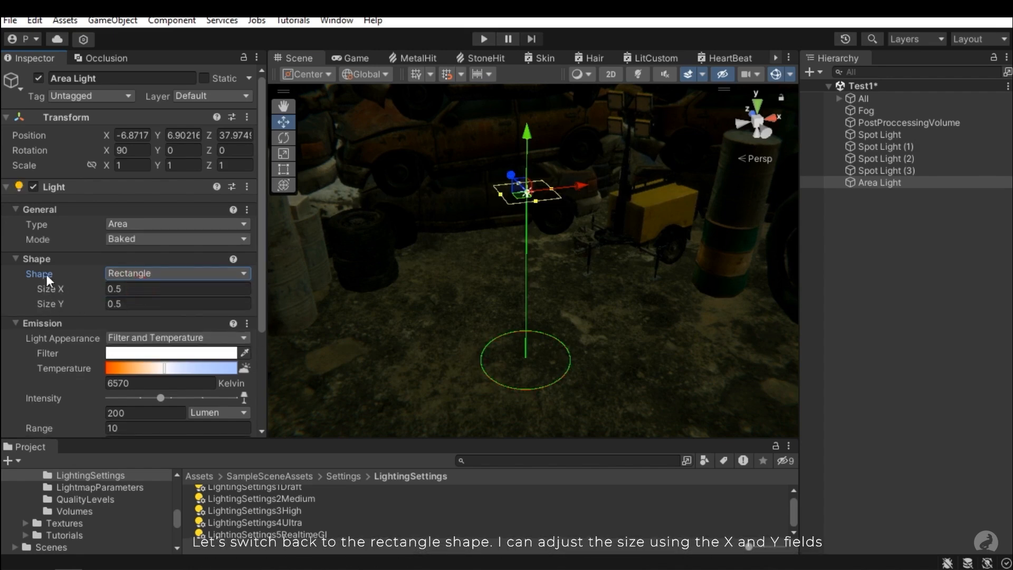
# Enlarge the area light's rectangle to 3.45 by 2.44, and stretch its Y size to about 3.15 with an edge handle
pyautogui.moveTo(53, 289); pyautogui.dragTo(109, 299)
pyautogui.click(67, 302)
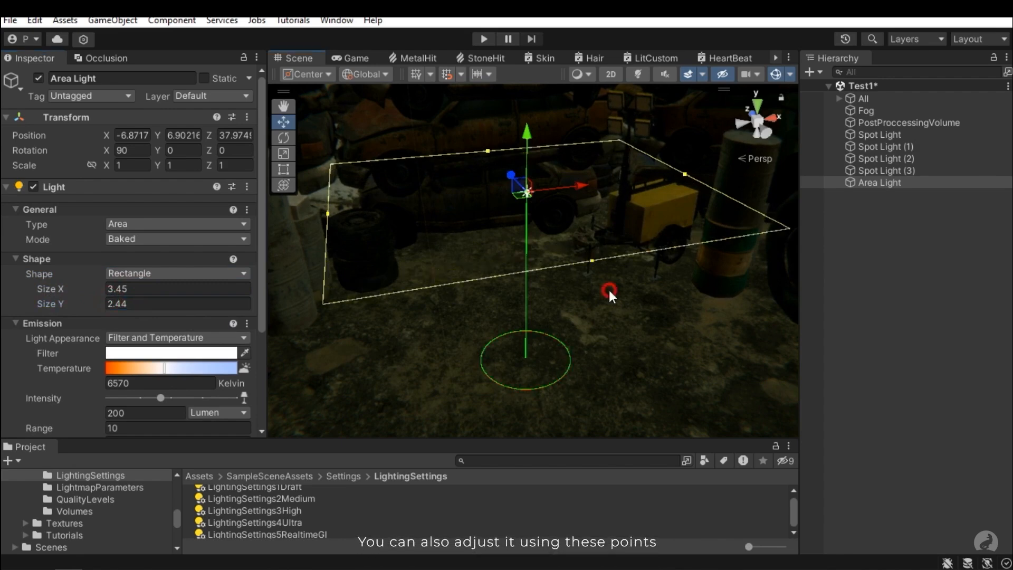
pyautogui.moveTo(609, 290); pyautogui.dragTo(638, 287)
pyautogui.hotkey('ctrl', 'z')
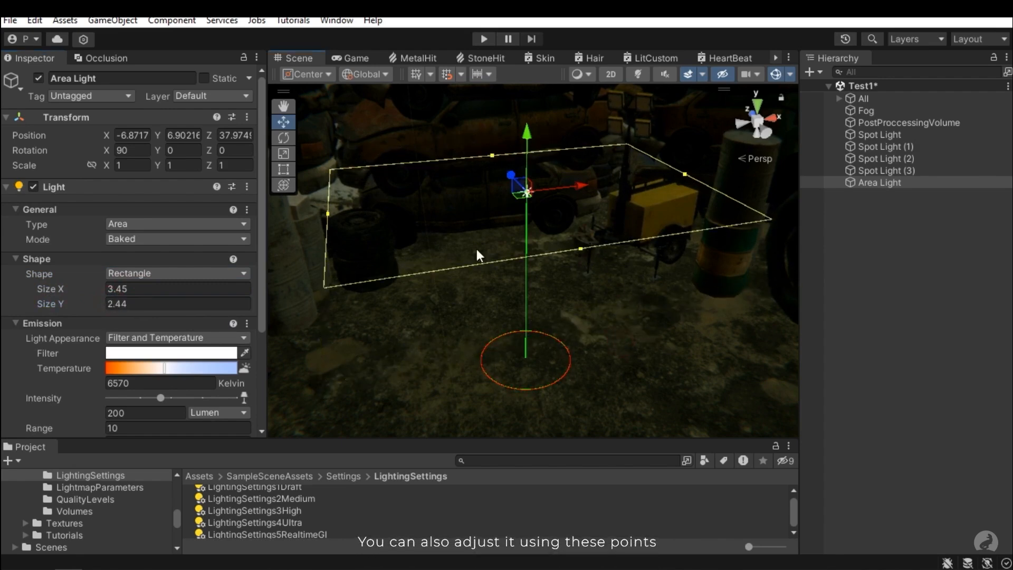
pyautogui.moveTo(525, 260); pyautogui.dragTo(520, 256, button='middle')
pyautogui.moveTo(549, 257); pyautogui.dragTo(566, 280)
# Turn on scene lighting in the Scene view to preview the lights around the area light
pyautogui.scroll(-3, 163, 312)
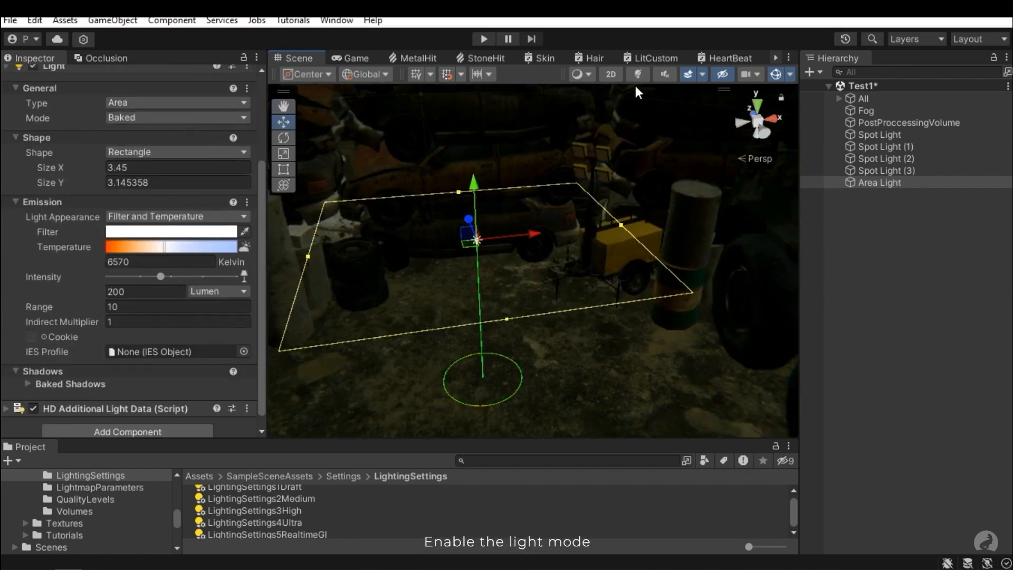
pyautogui.click(637, 74)
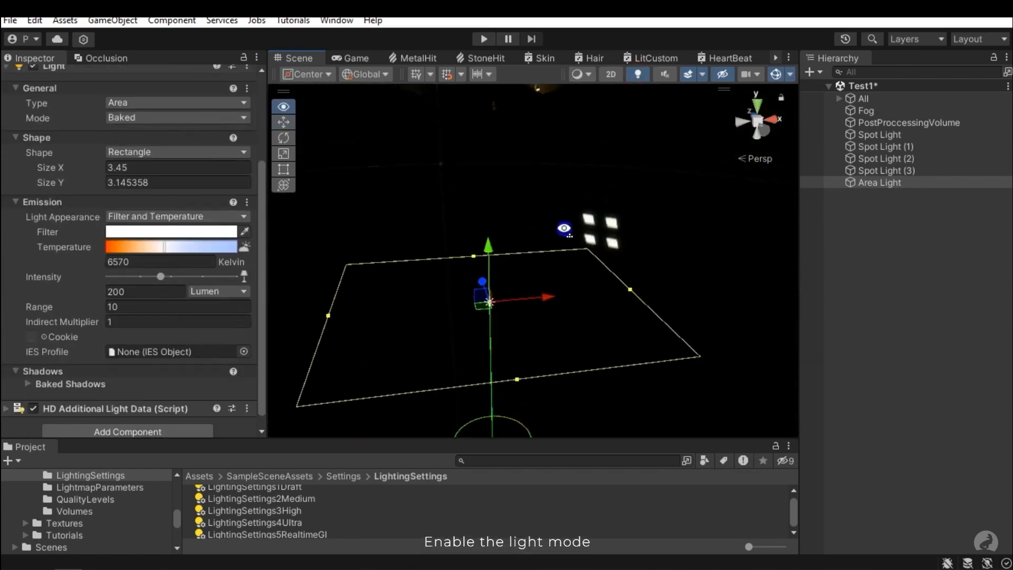
# Raise the area light's intensity to 40000 lumen and check its glow on the ground
pyautogui.moveTo(161, 277); pyautogui.dragTo(252, 278)
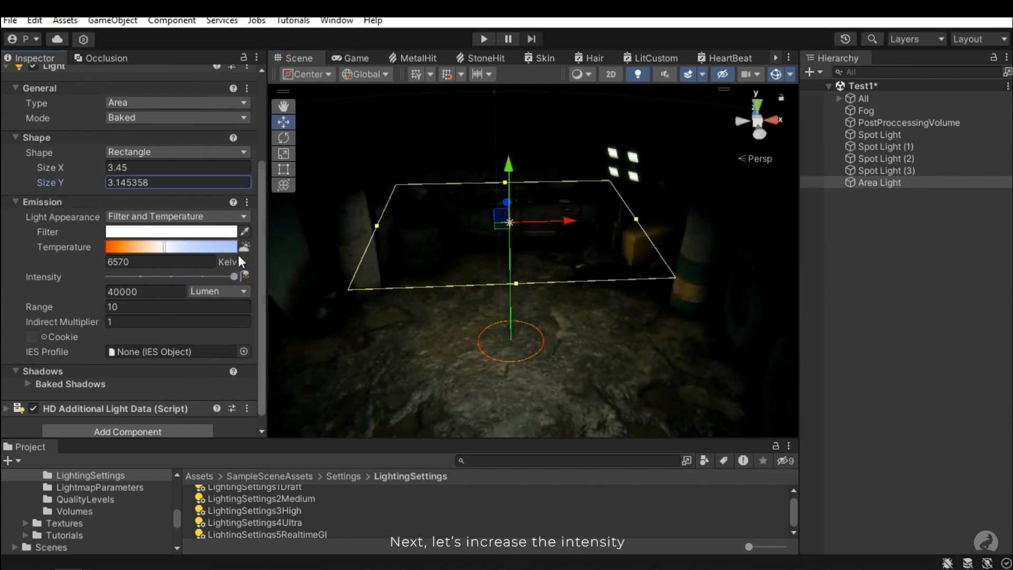
pyautogui.moveTo(484, 286); pyautogui.dragTo(434, 203, button='right')
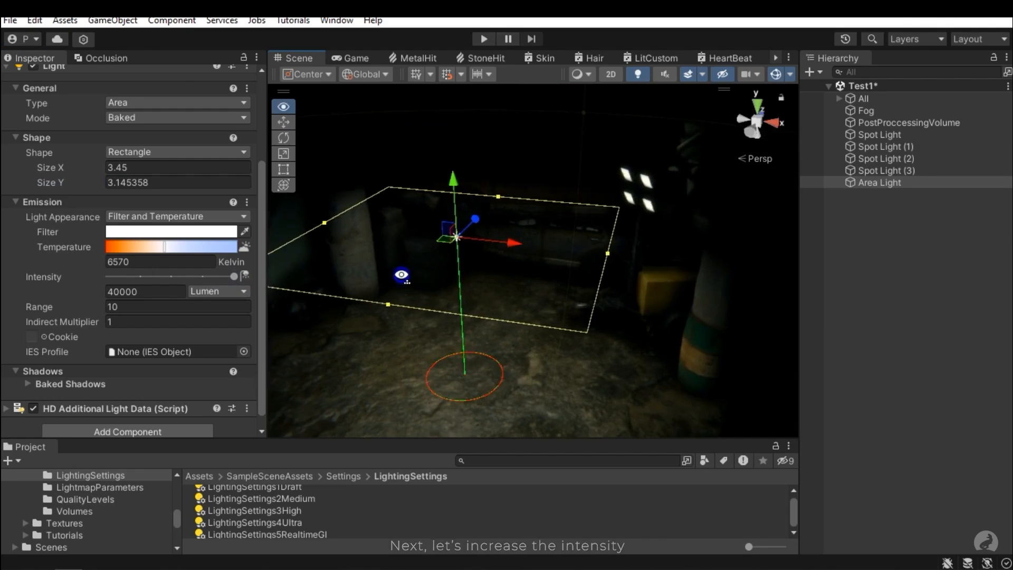
# Rotate the area light upright using local orientation, shrink it to about 1.44 by 1.58, and move it to the four lit lamps
pyautogui.press('e')
pyautogui.click(364, 74)
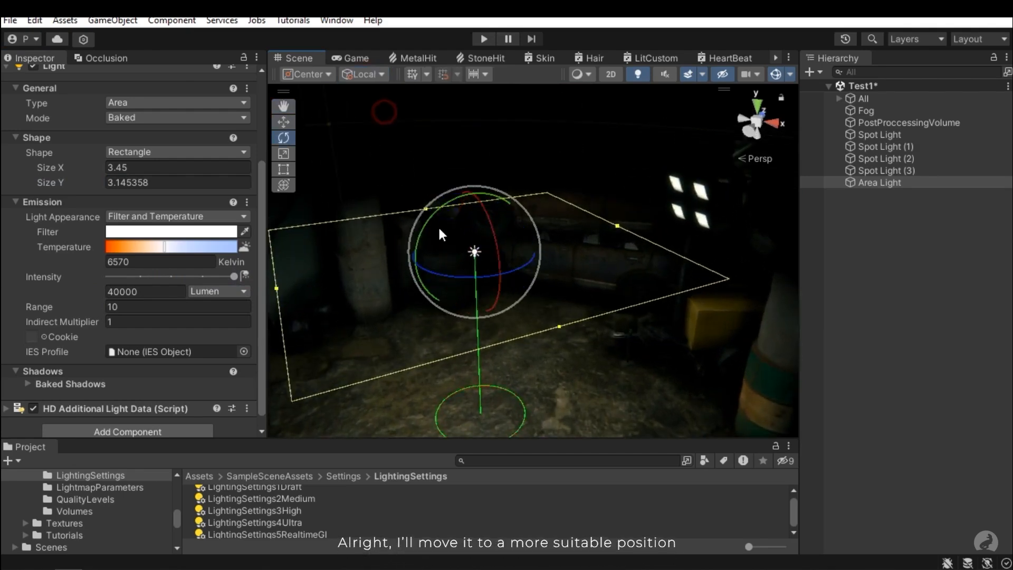
pyautogui.moveTo(438, 226); pyautogui.dragTo(661, 173)
pyautogui.moveTo(480, 210); pyautogui.dragTo(474, 327)
pyautogui.press('w')
pyautogui.moveTo(420, 311); pyautogui.dragTo(586, 259)
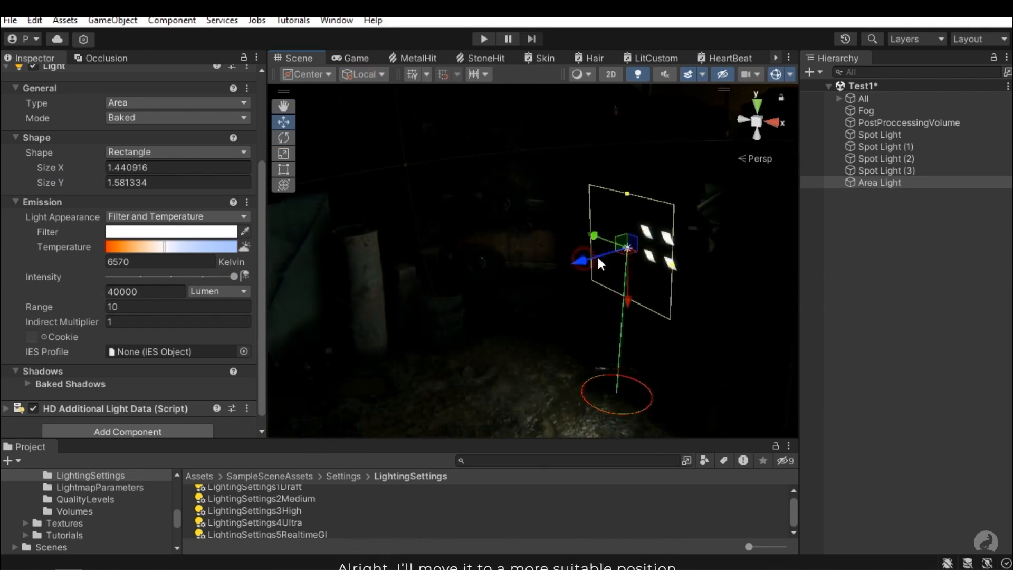
# Set the area light's intensity to 80000 lumen
pyautogui.moveTo(598, 258); pyautogui.dragTo(559, 238, button='right')
pyautogui.click(112, 290)
pyautogui.write('80000')
pyautogui.press('Return')
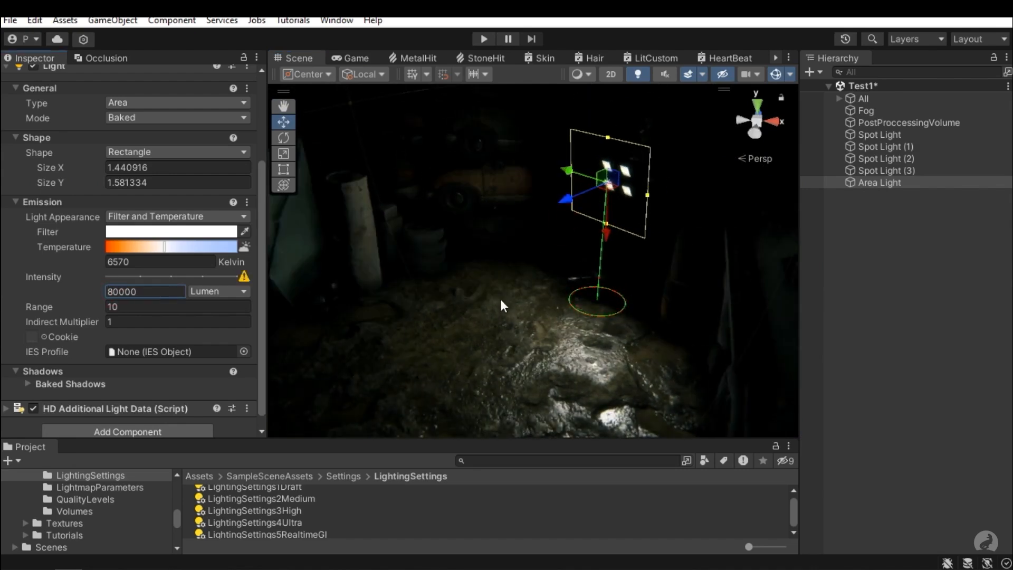
# Set the area light's range to 30 and its intensity to 100000 lumen
pyautogui.scroll(-3, 559, 277)
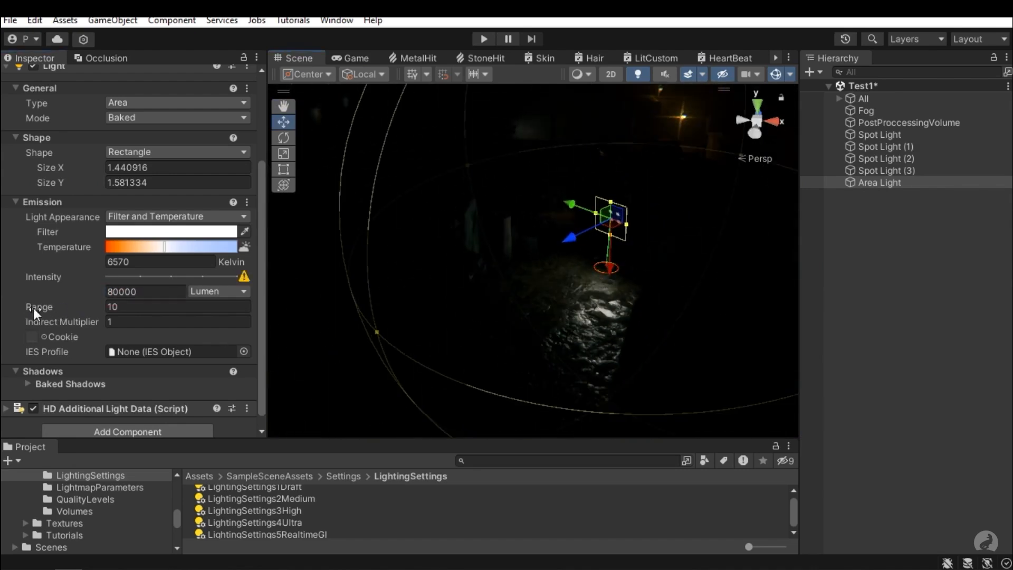
pyautogui.moveTo(372, 331); pyautogui.dragTo(148, 370)
pyautogui.click(153, 307)
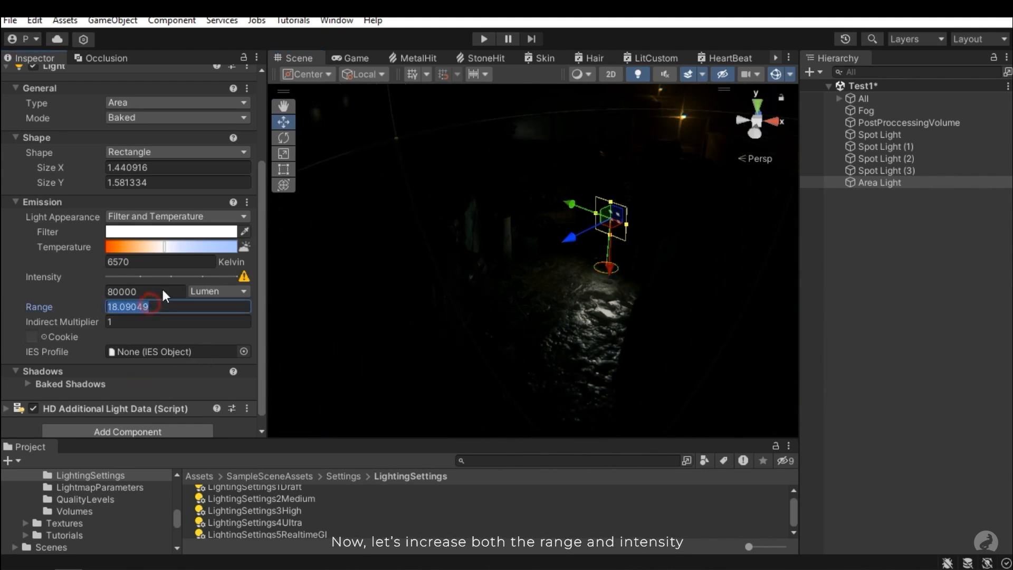
pyautogui.write('30')
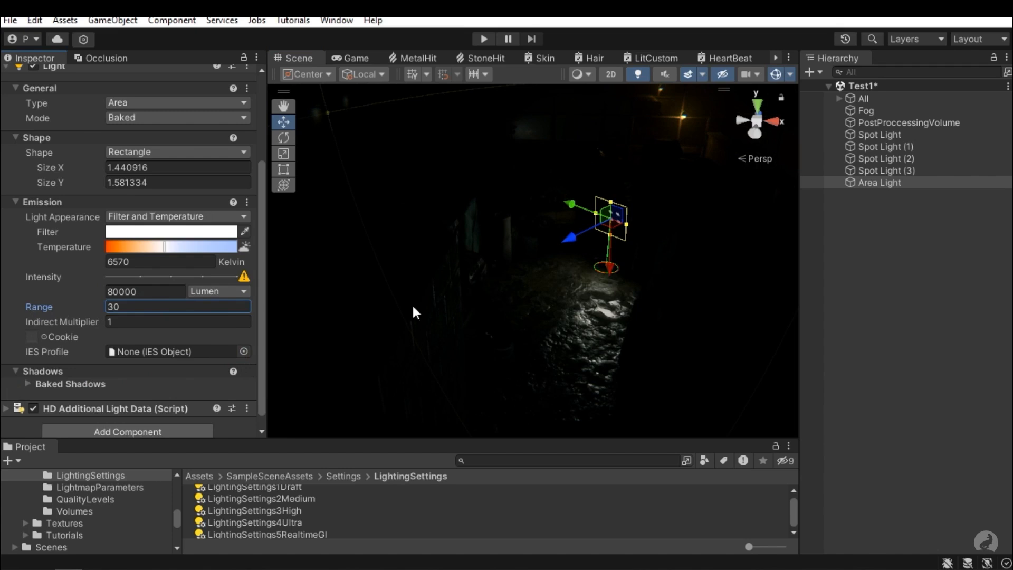
pyautogui.click(139, 291)
pyautogui.write('10000')
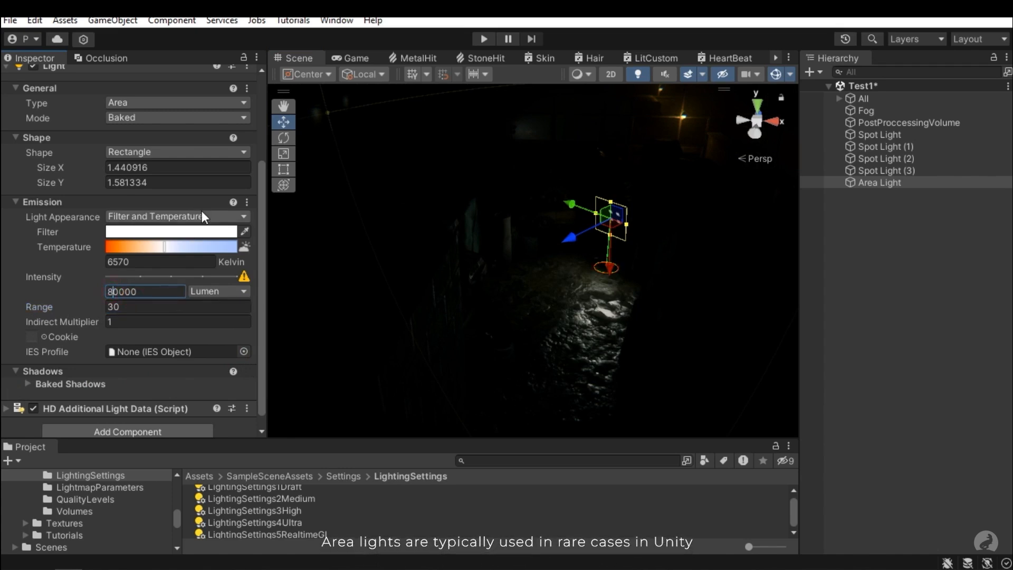
pyautogui.write('0')
pyautogui.moveTo(502, 288)
pyautogui.mouseDown(button='right')
pyautogui.moveTo(522, 302)
pyautogui.moveTo(557, 300)
pyautogui.moveTo(568, 315)
pyautogui.moveTo(564, 227)
pyautogui.moveTo(557, 240)
pyautogui.mouseUp(button='right')
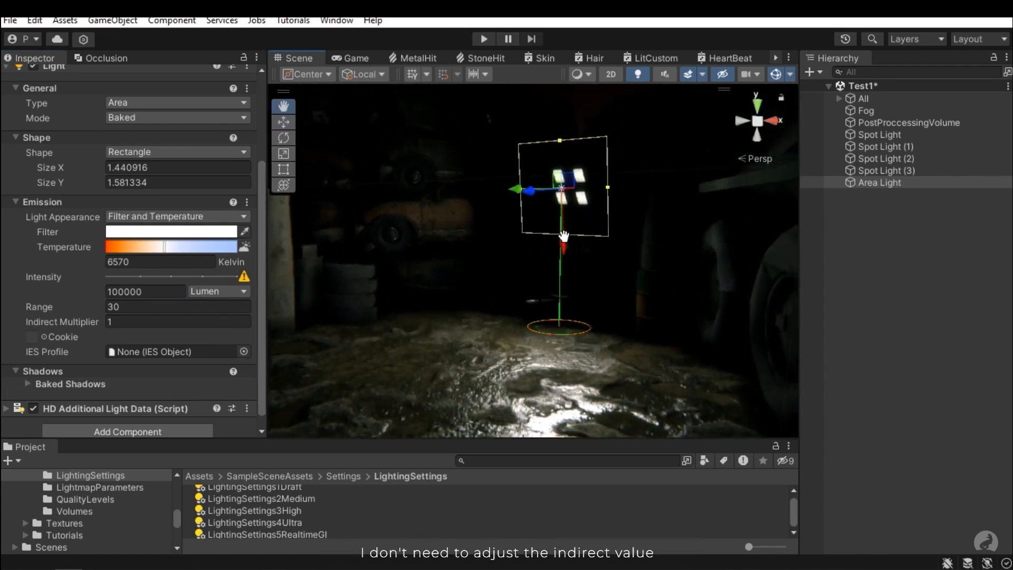
# Set the area light's indirect multiplier to 0
pyautogui.click(85, 324)
pyautogui.moveTo(86, 324); pyautogui.dragTo(70, 360)
pyautogui.scroll(-1, 70, 360)
pyautogui.scroll(1, 71, 361)
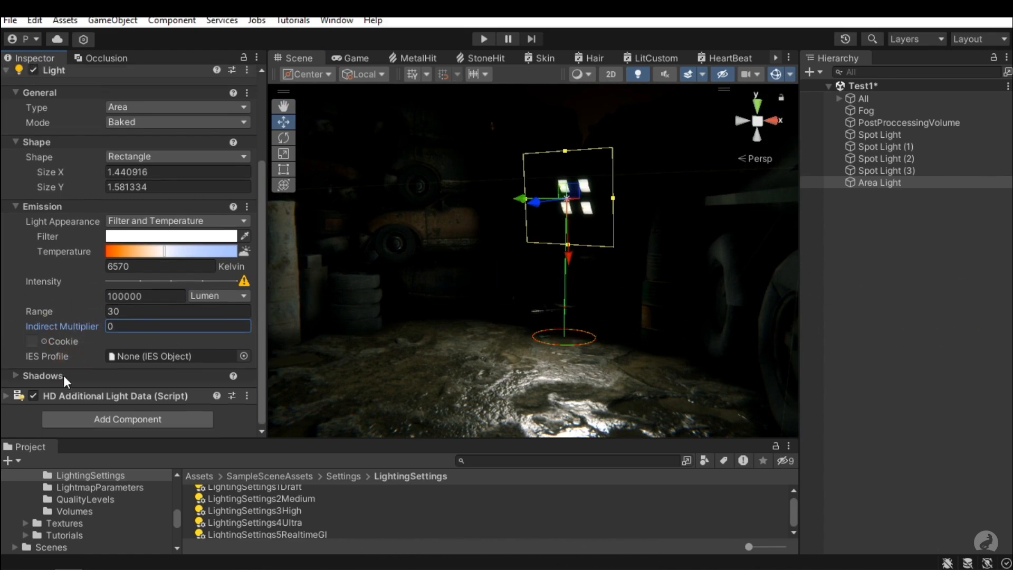
# Expand the area light's baked shadow settings and enable its shadows
pyautogui.click(56, 377)
pyautogui.scroll(-1, 56, 377)
pyautogui.click(52, 372)
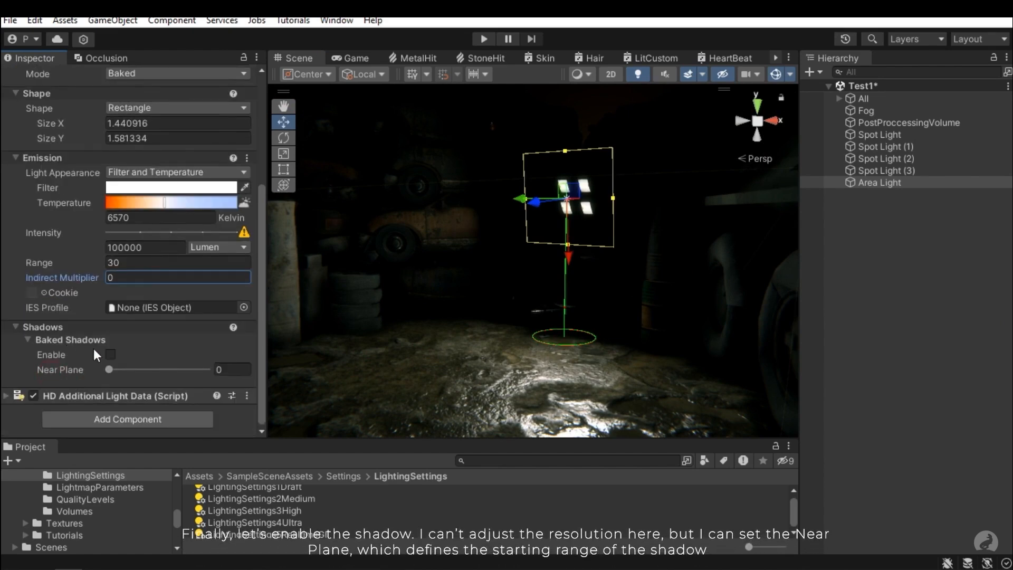
pyautogui.click(108, 353)
pyautogui.click(109, 352)
pyautogui.click(109, 353)
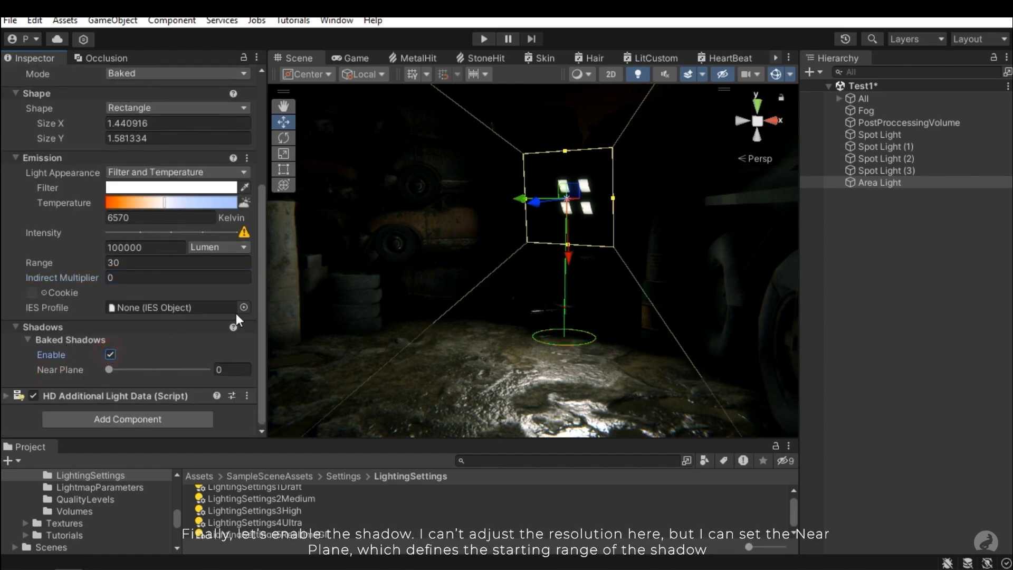
pyautogui.moveTo(370, 287); pyautogui.dragTo(390, 300, button='middle')
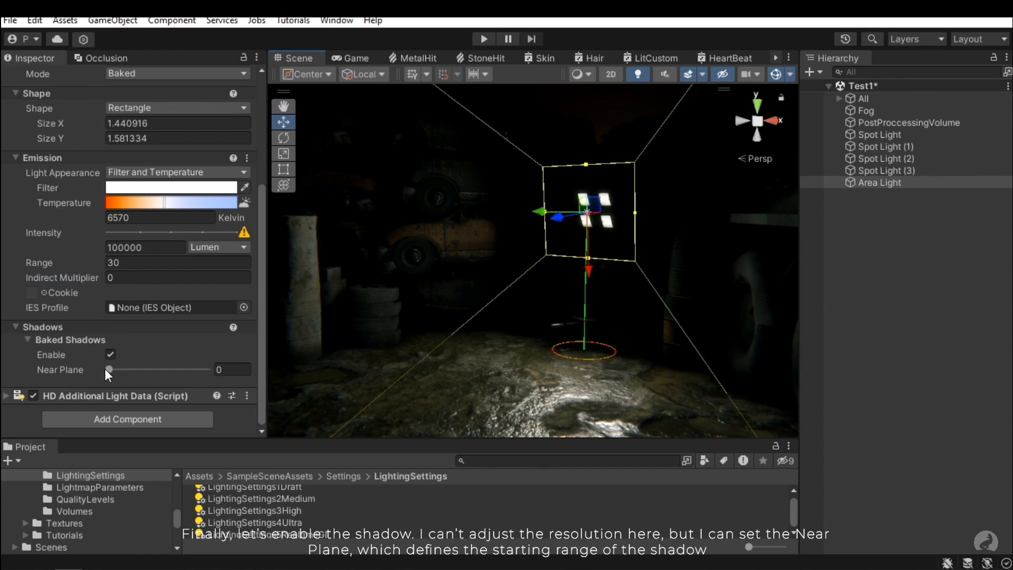